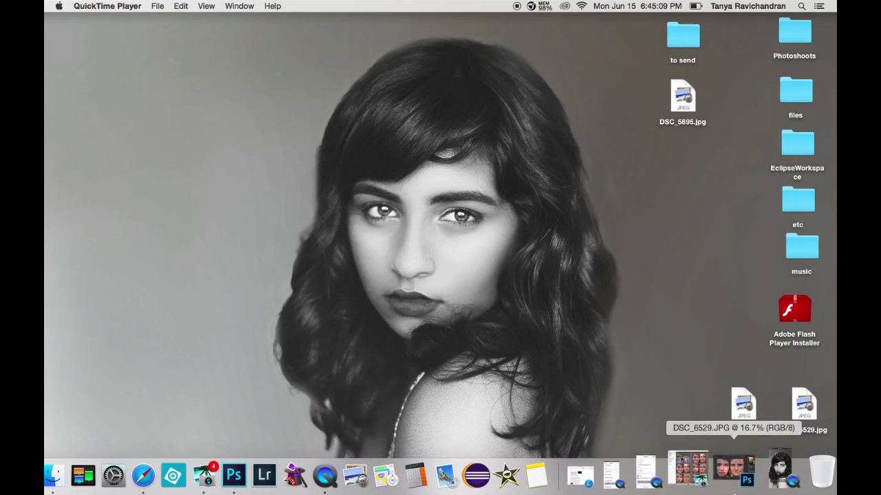
Bring DSC_6529.JPG back up and set the crop ratio to 1:1.
click(734, 475)
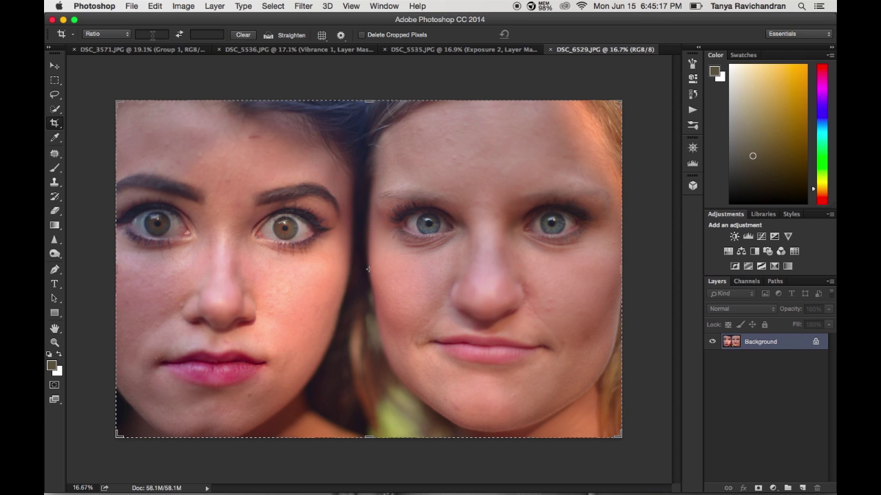
click(154, 34)
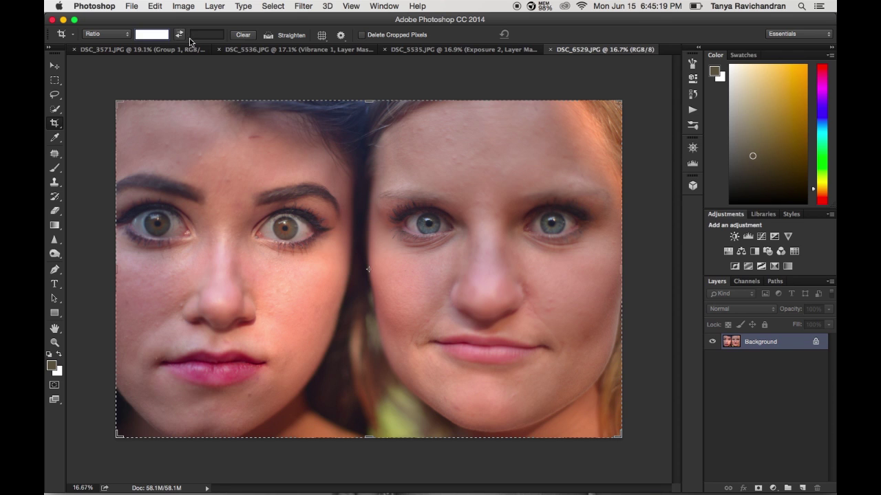
text(1)
key(Tab)
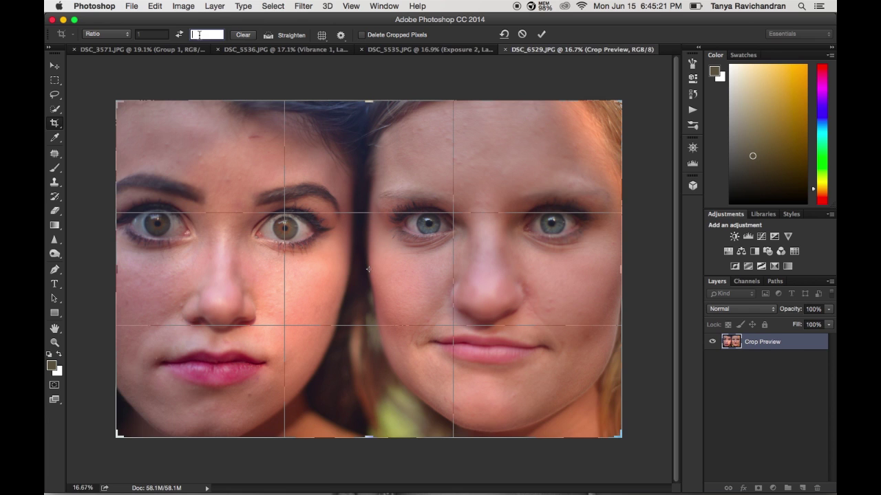
text(1)
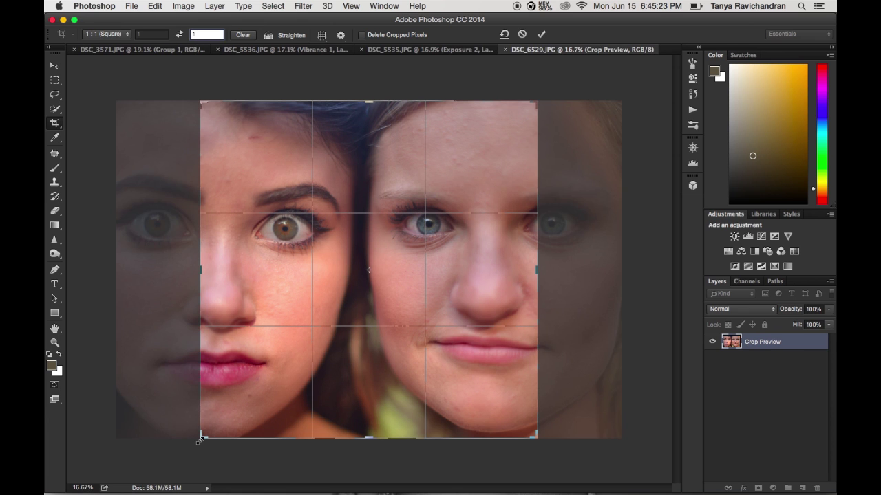
Size and position the square crop around one eye of each face, then commit it.
drag(198, 441, 210, 403)
click(312, 371)
mouse_move(312, 370)
mouse_down()
mouse_move(342, 360)
mouse_move(328, 344)
mouse_move(325, 359)
mouse_up()
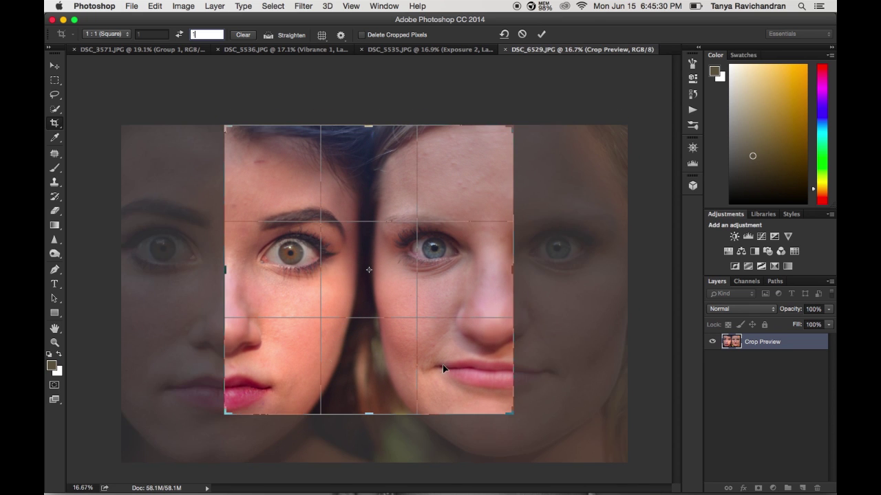
drag(504, 417, 455, 357)
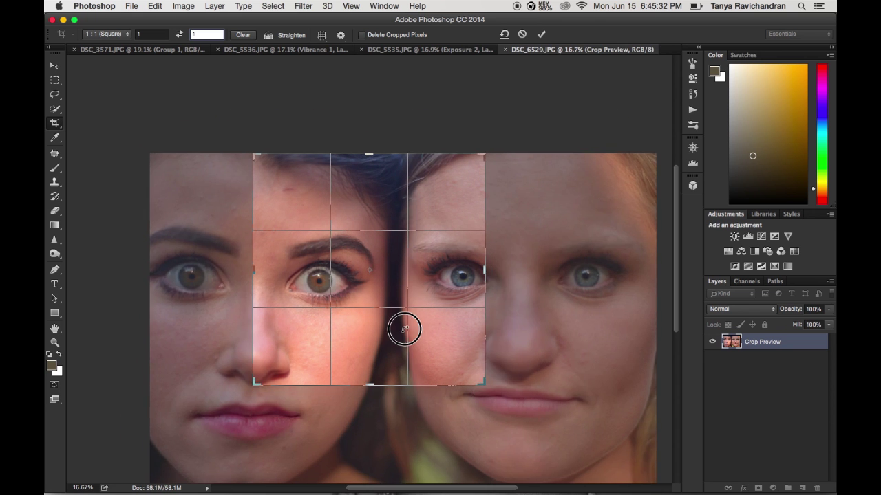
click(393, 325)
drag(393, 325, 392, 329)
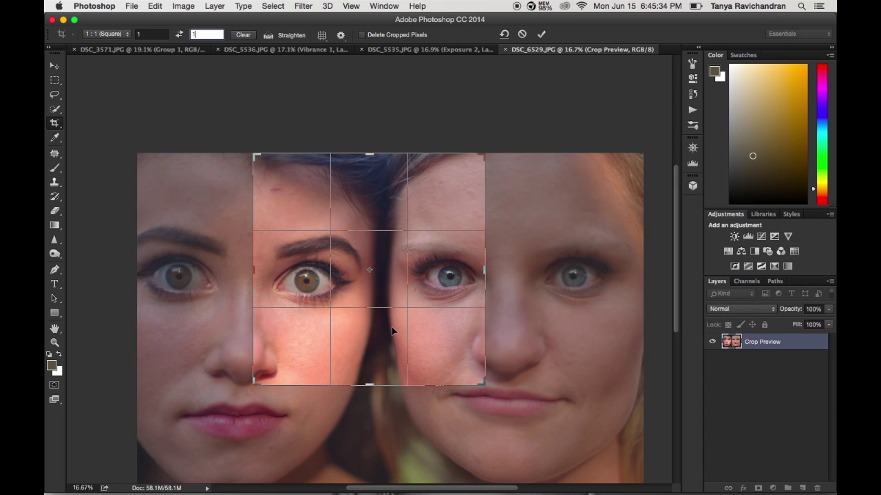
drag(479, 387, 485, 386)
drag(460, 354, 459, 351)
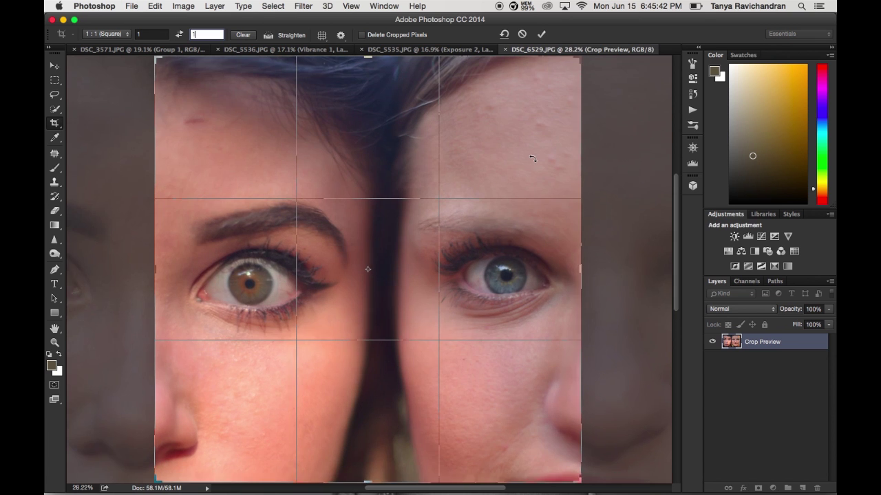
click(542, 34)
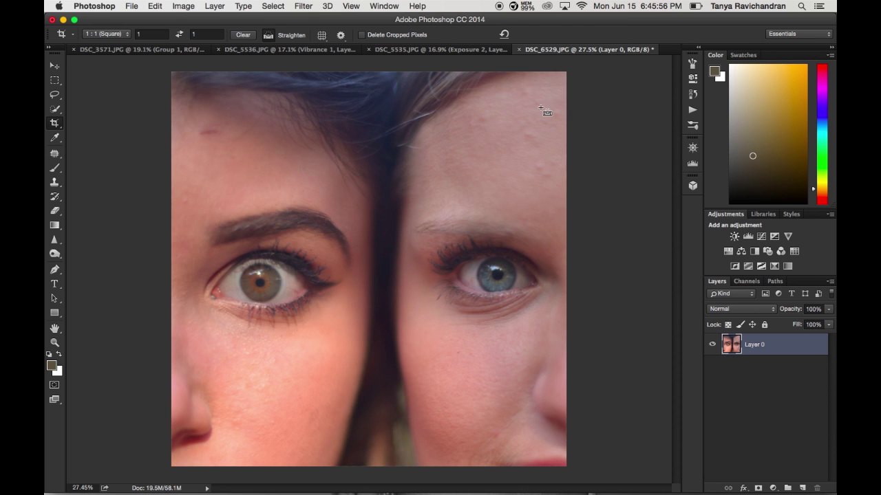
Duplicate the cropped layer and sharpen it with Unsharp Mask at 186% amount, 3.5 px radius.
key(super+j)
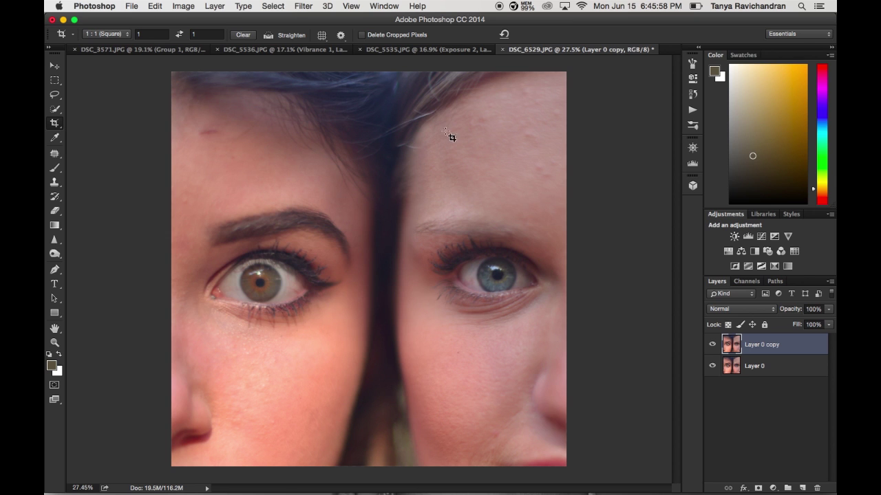
click(299, 7)
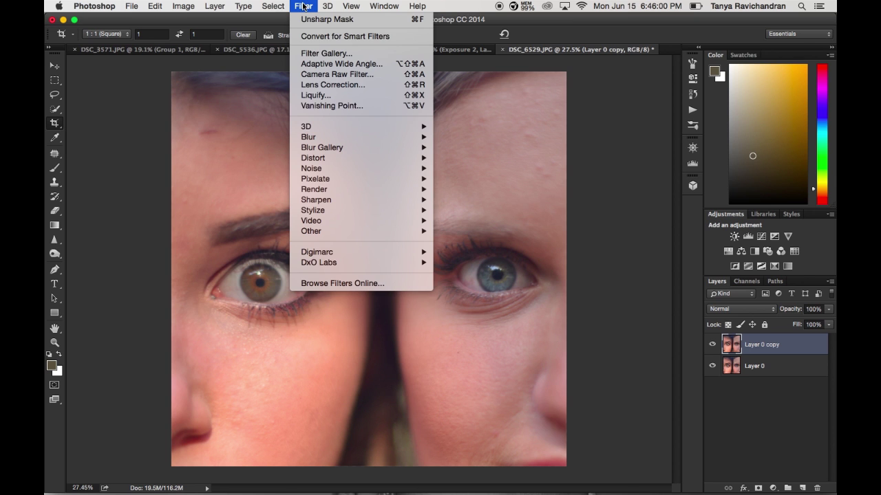
mouse_move(319, 204)
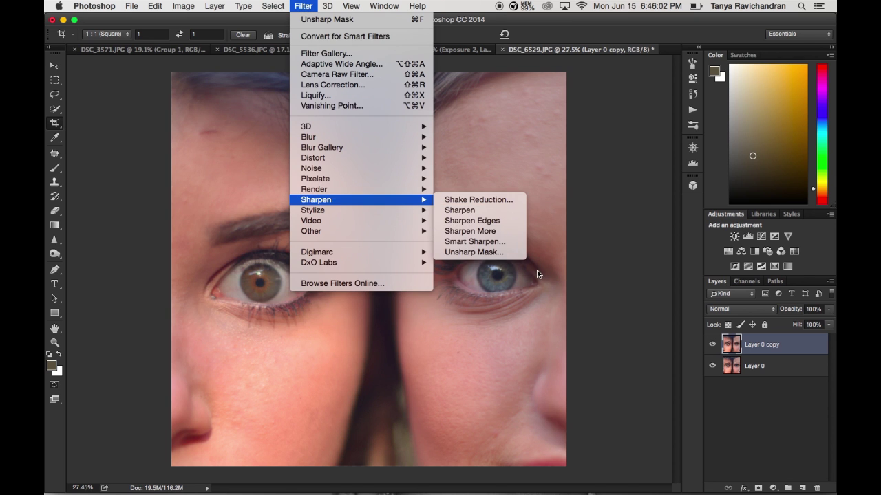
click(485, 252)
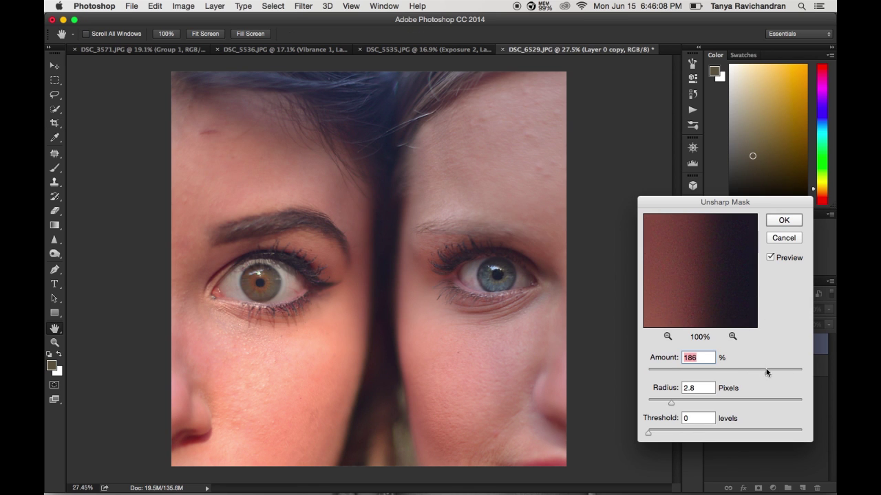
drag(671, 403, 665, 403)
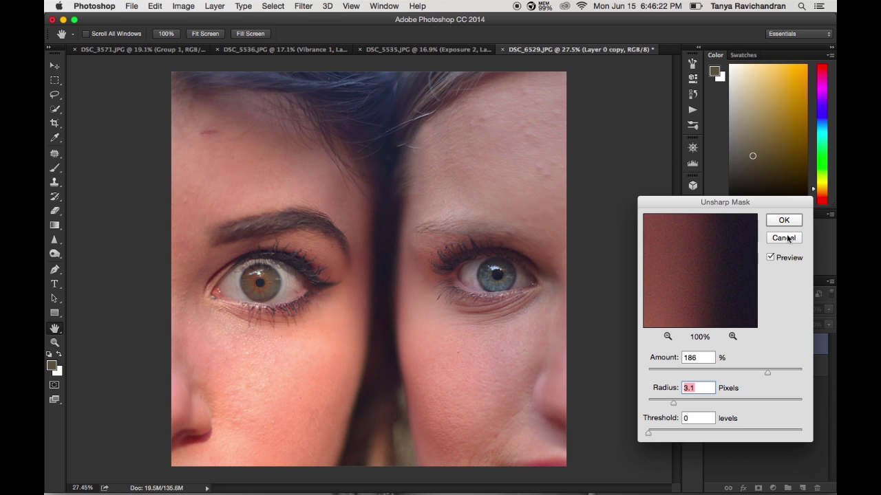
click(681, 403)
drag(680, 401, 676, 400)
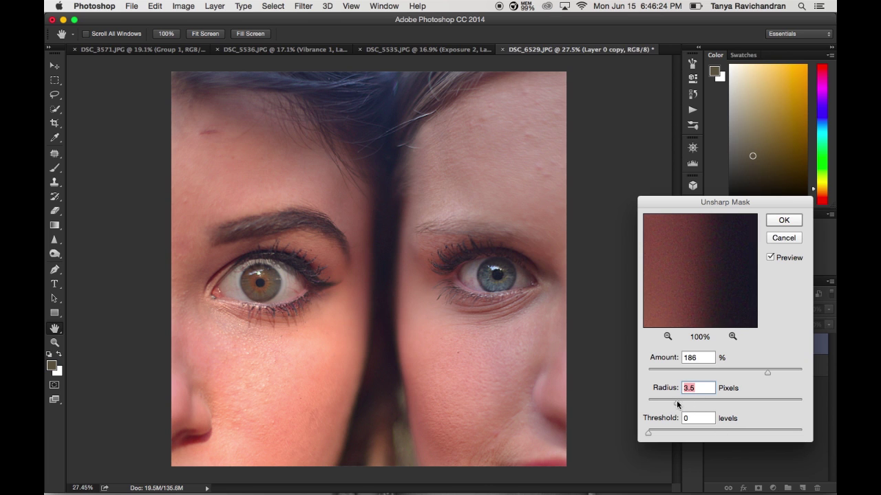
click(783, 220)
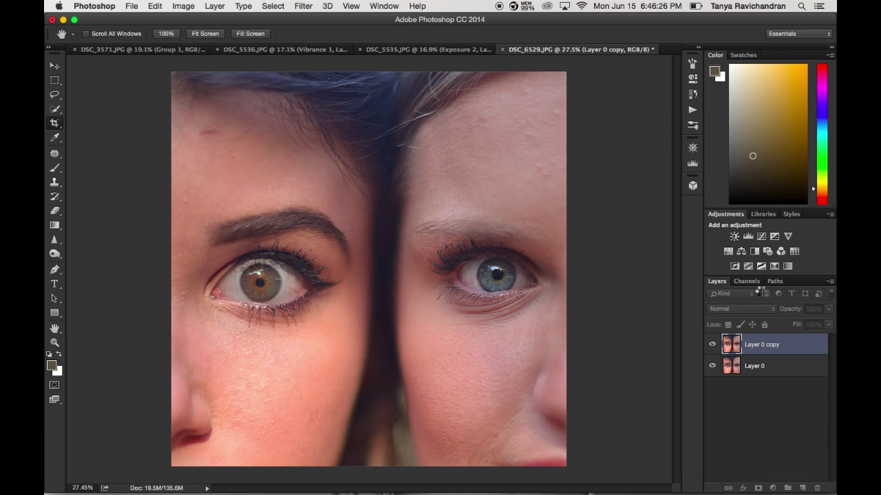
click(712, 344)
click(712, 344)
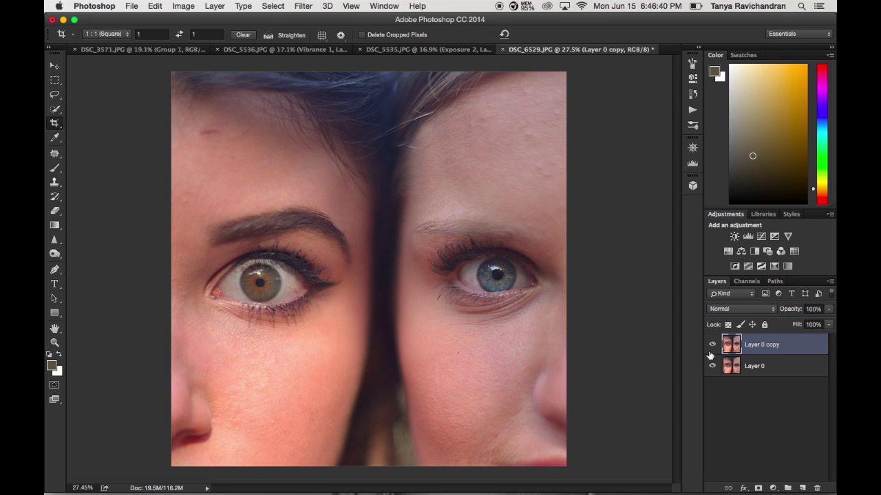
Duplicate the layer again and apply Unsharp Mask at 229% amount, 9.9 px radius.
key(super+j)
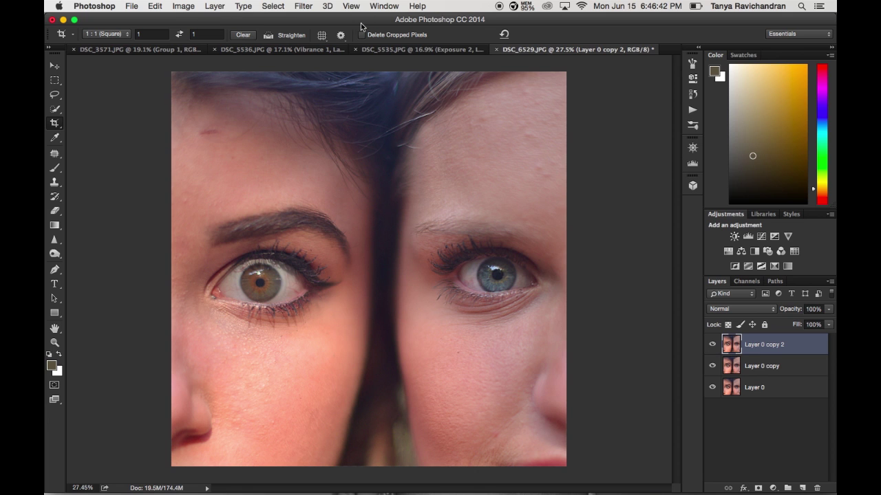
click(304, 6)
mouse_move(339, 204)
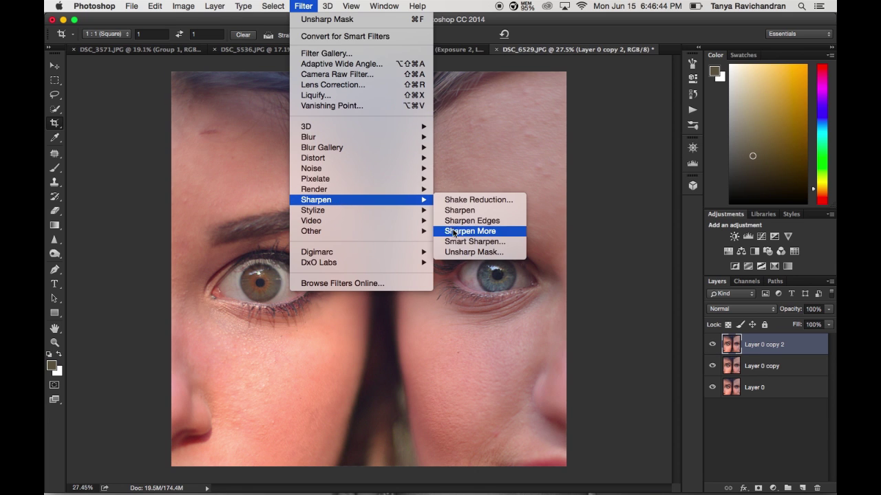
click(450, 253)
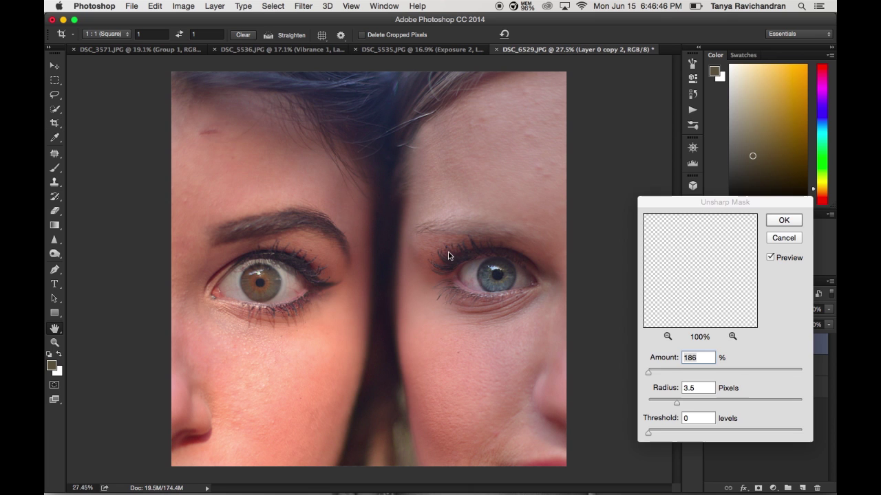
drag(676, 402, 718, 402)
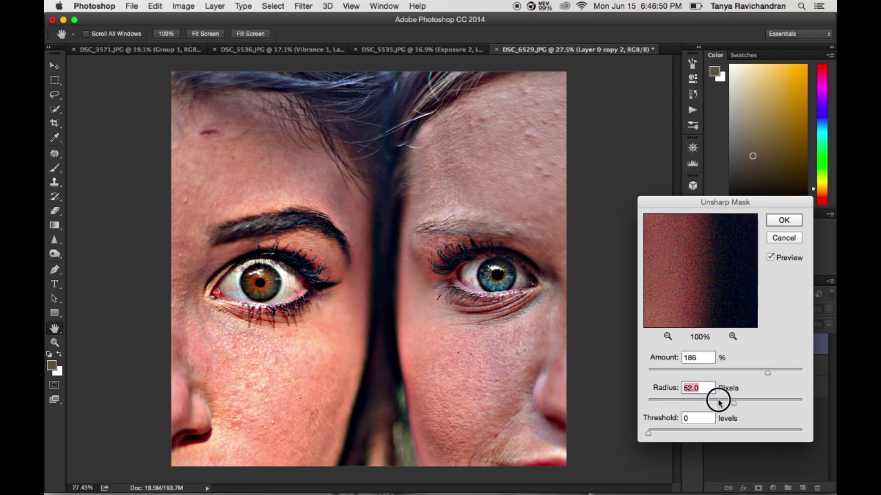
mouse_move(791, 370)
mouse_down()
mouse_move(800, 372)
mouse_move(776, 373)
mouse_up()
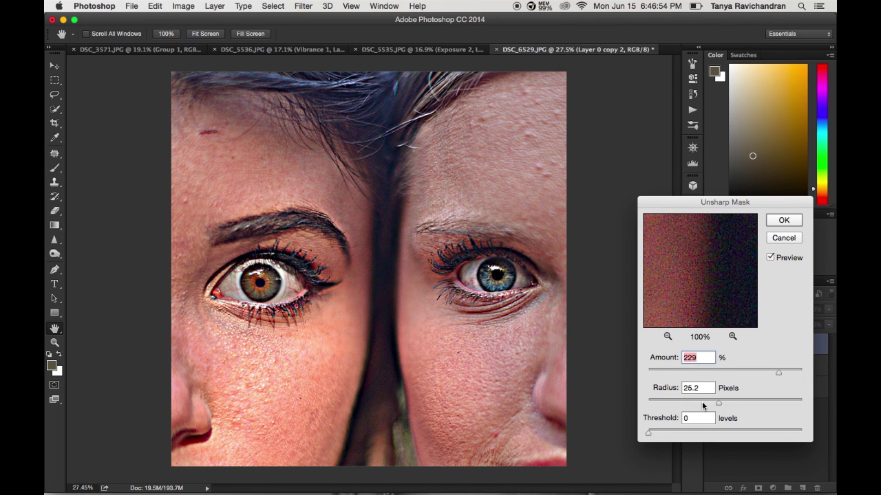
drag(702, 405, 707, 402)
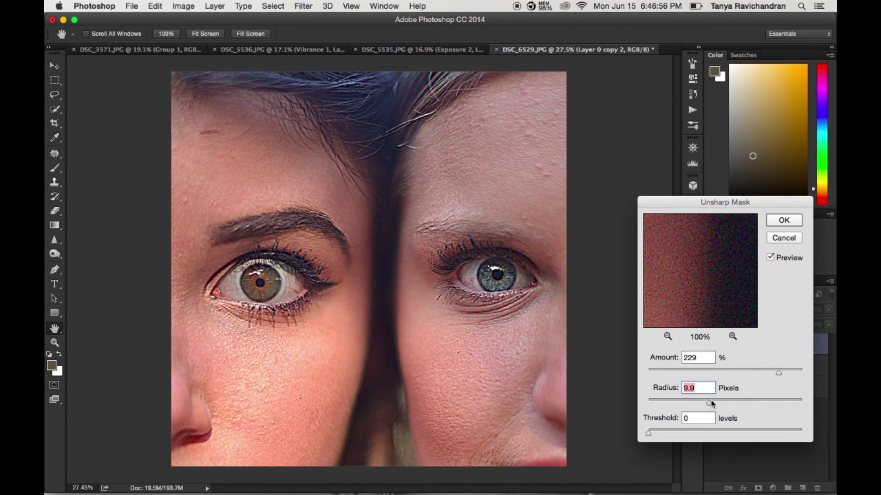
click(781, 220)
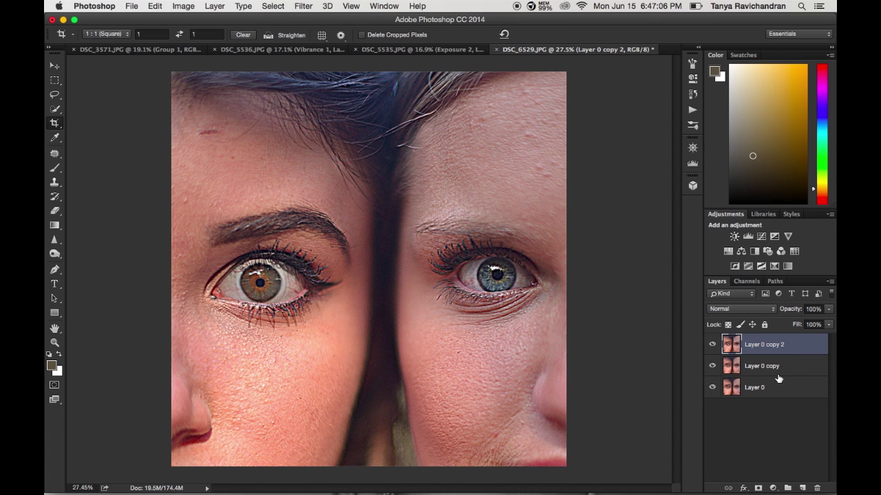
Add a layer mask to Layer 0 copy 2, invert it to black, and shrink the brush.
click(758, 489)
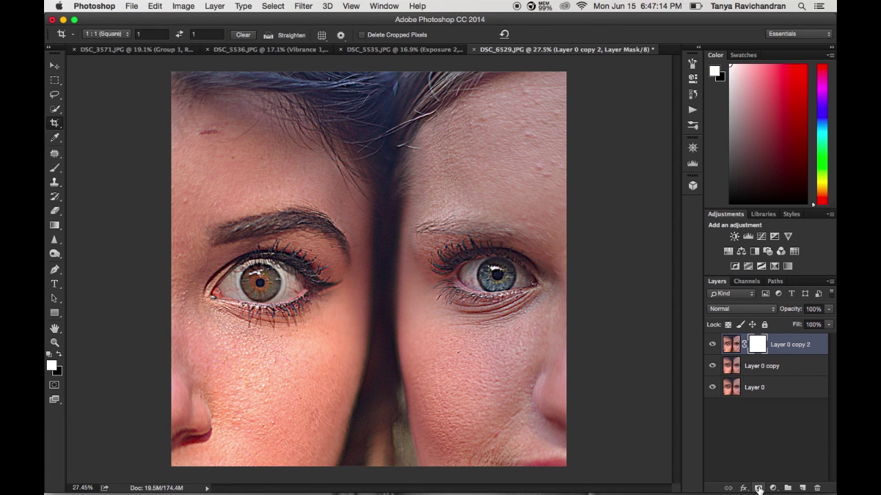
click(54, 168)
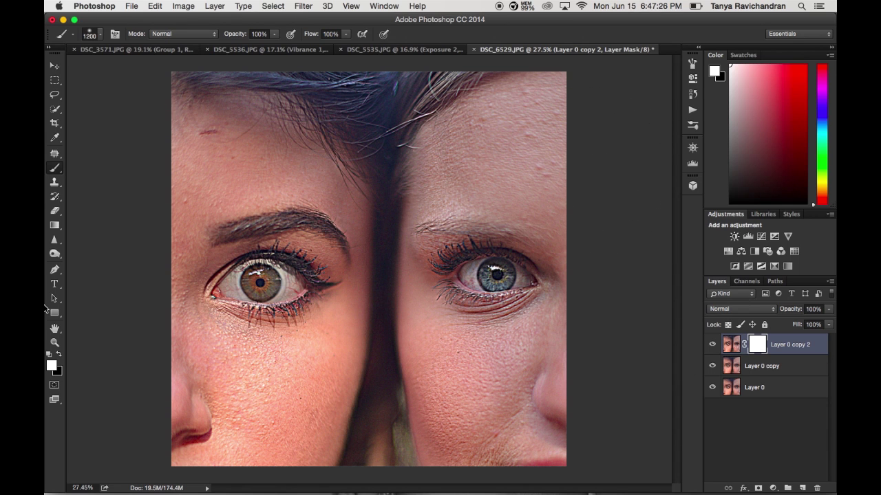
click(60, 353)
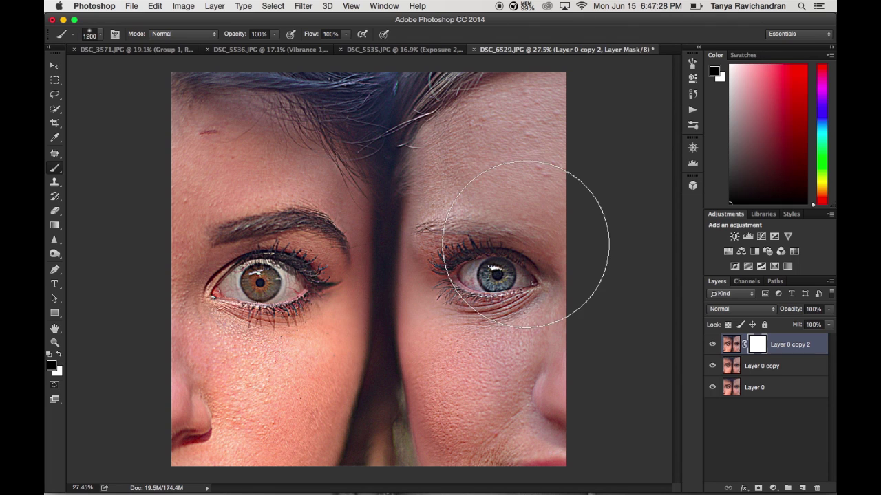
key(super+z)
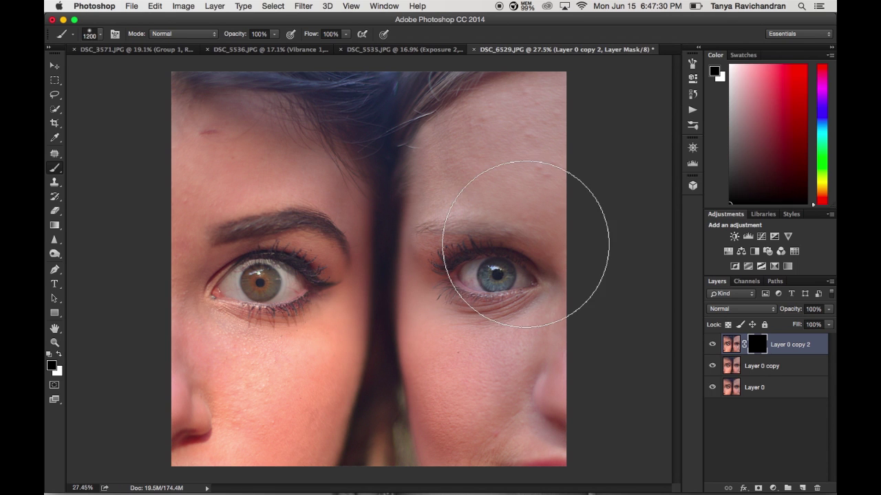
key(super+z)
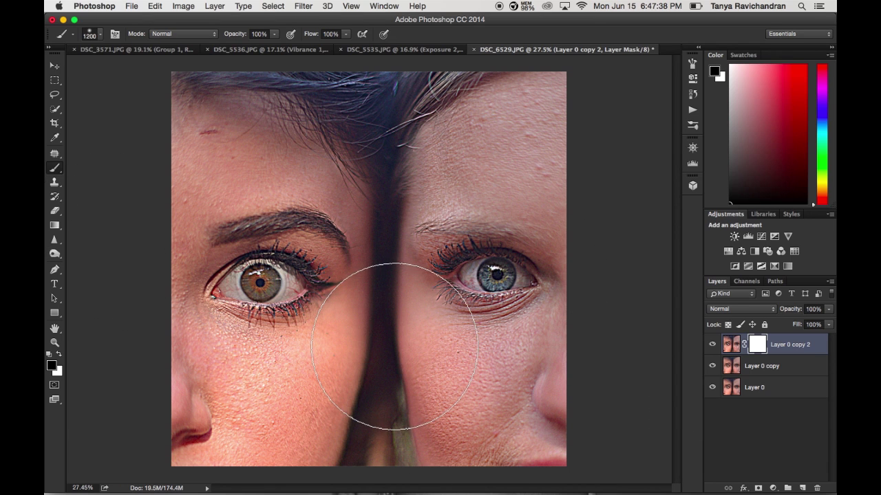
key(bracketleft)
key(bracketleft)
key(bracketleft)
key(bracketleft)
key(bracketleft)
key(bracketleft)
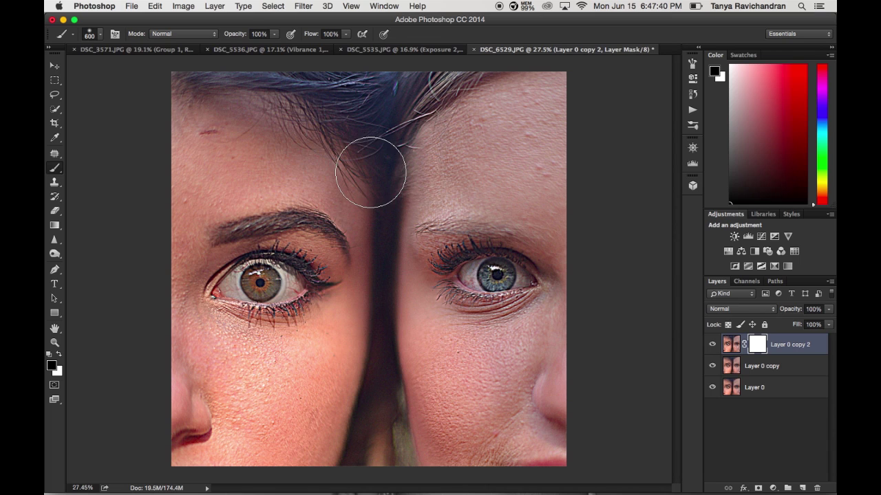
mouse_move(288, 190)
mouse_down()
mouse_move(279, 362)
mouse_move(194, 300)
mouse_move(265, 167)
mouse_up()
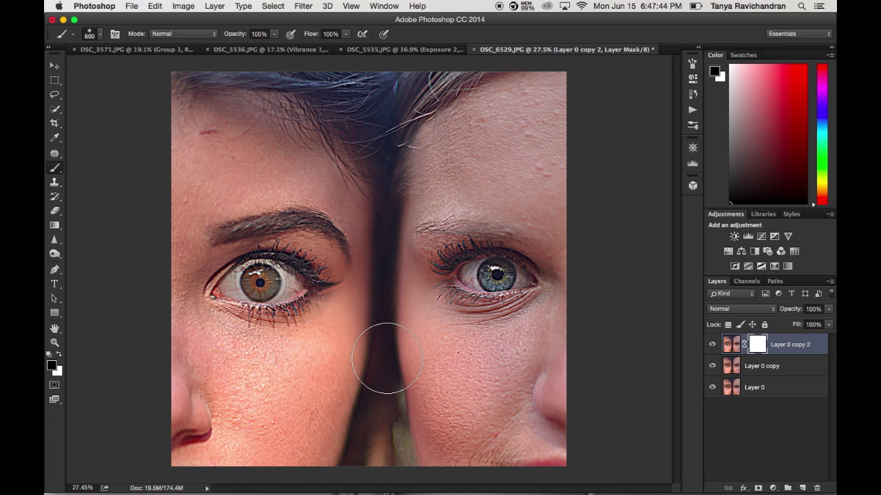
key(super+i)
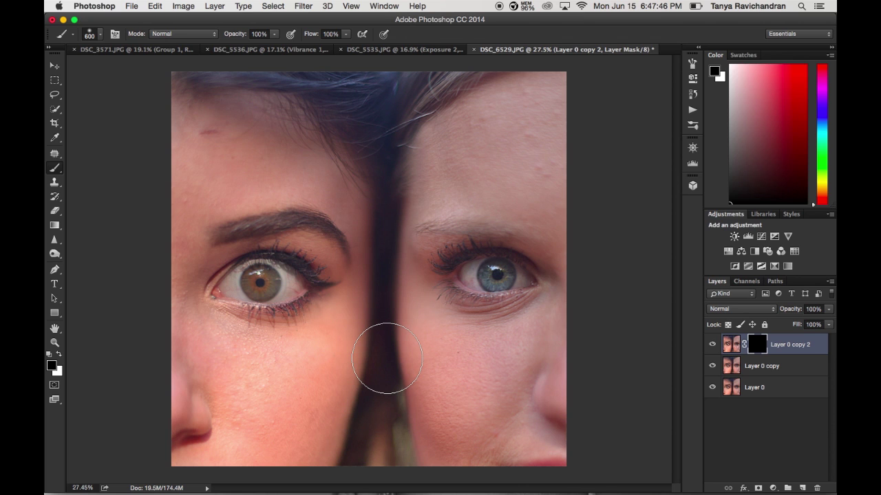
key(bracketleft)
key(bracketleft)
key(bracketleft)
key(bracketleft)
key(bracketleft)
key(bracketleft)
Paint white on the mask over the left face's iris to reveal its sharpening.
scroll(217, 283, up, 5)
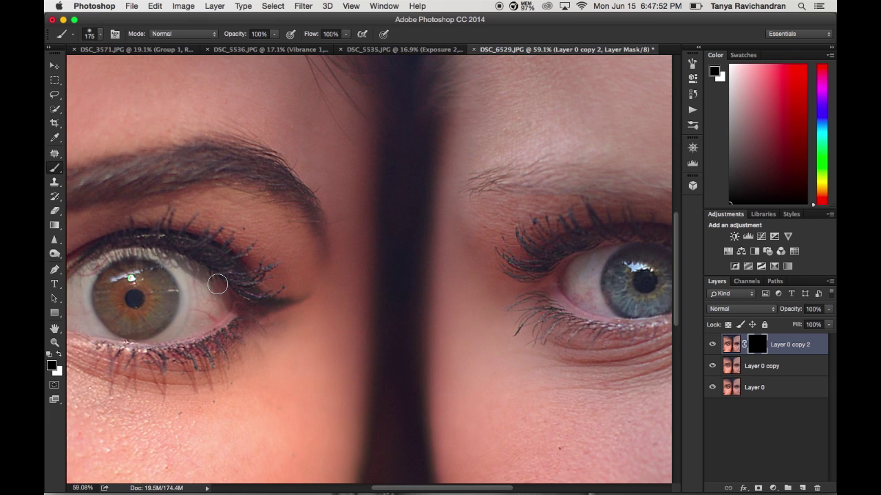
scroll(218, 283, left, 5)
key(bracketleft)
key(bracketleft)
key(bracketleft)
key(bracketleft)
key(bracketleft)
key(bracketleft)
key(bracketleft)
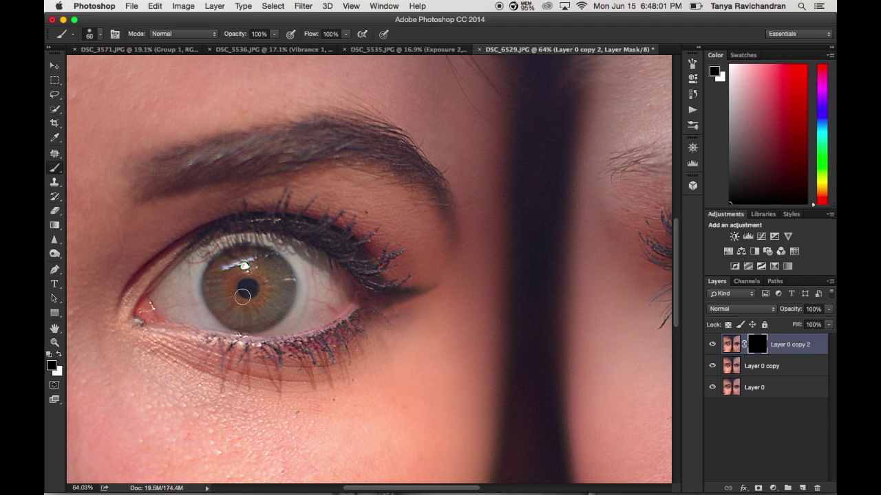
key(x)
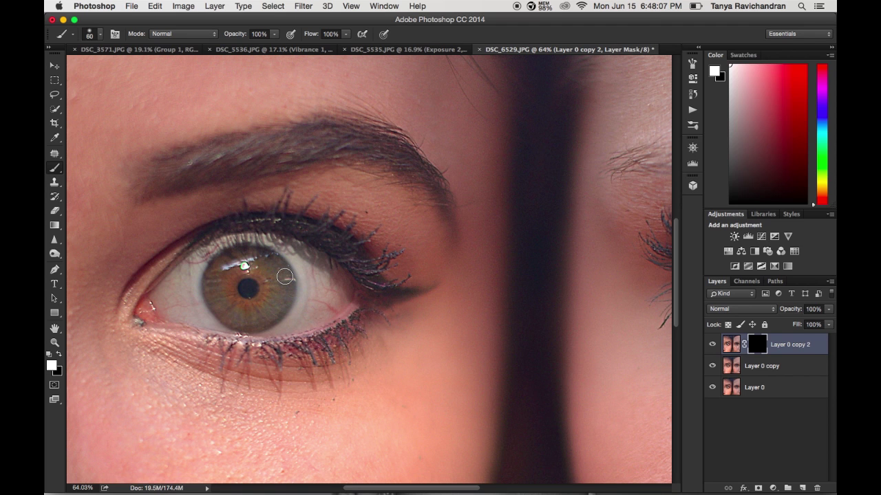
mouse_move(210, 266)
mouse_down()
mouse_move(214, 292)
mouse_move(233, 310)
mouse_move(217, 275)
mouse_move(252, 270)
mouse_move(221, 279)
mouse_move(236, 264)
mouse_move(263, 270)
mouse_move(254, 257)
mouse_move(275, 268)
mouse_move(278, 293)
mouse_up()
mouse_move(285, 281)
mouse_down()
mouse_move(285, 301)
mouse_move(252, 320)
mouse_move(224, 310)
mouse_move(214, 294)
mouse_move(237, 317)
mouse_move(237, 287)
mouse_move(261, 290)
mouse_move(237, 281)
mouse_move(274, 287)
mouse_move(242, 317)
mouse_up()
Paint white over the right face's blue iris, then switch to black for the pupil.
key(super+equal)
scroll(248, 323, left, 5)
scroll(248, 322, down, 1)
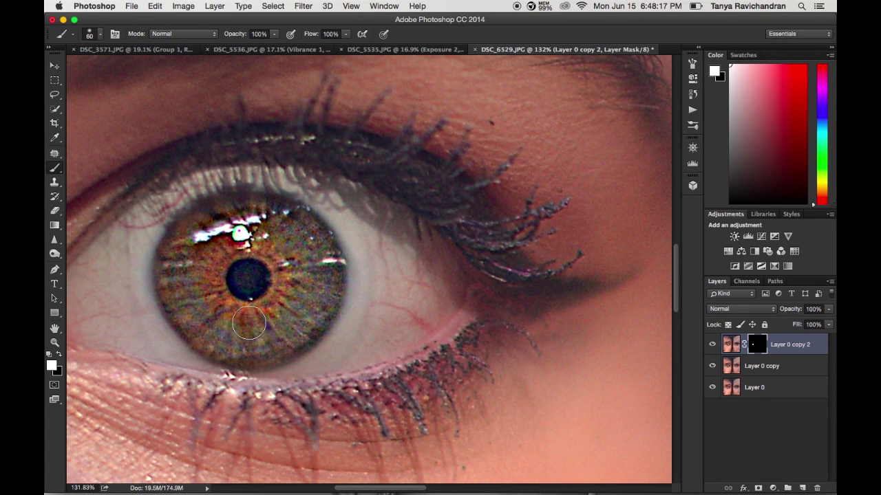
key(x)
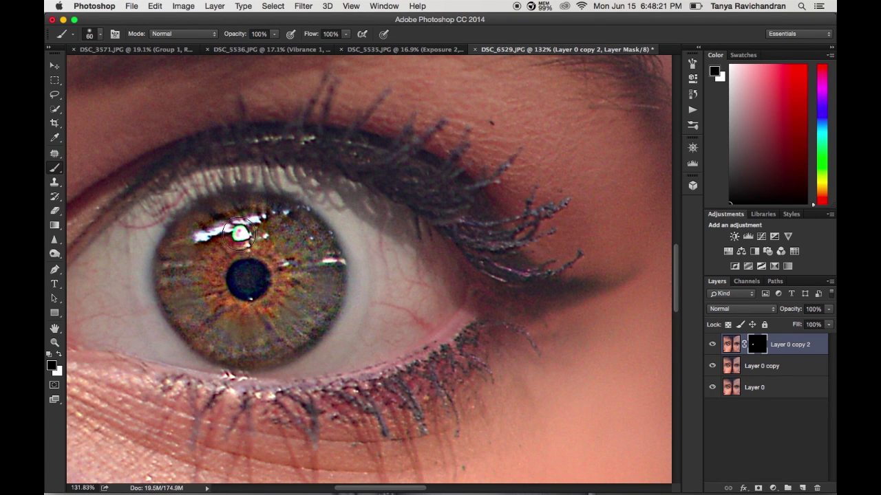
scroll(373, 253, right, 10)
scroll(374, 253, left, 8)
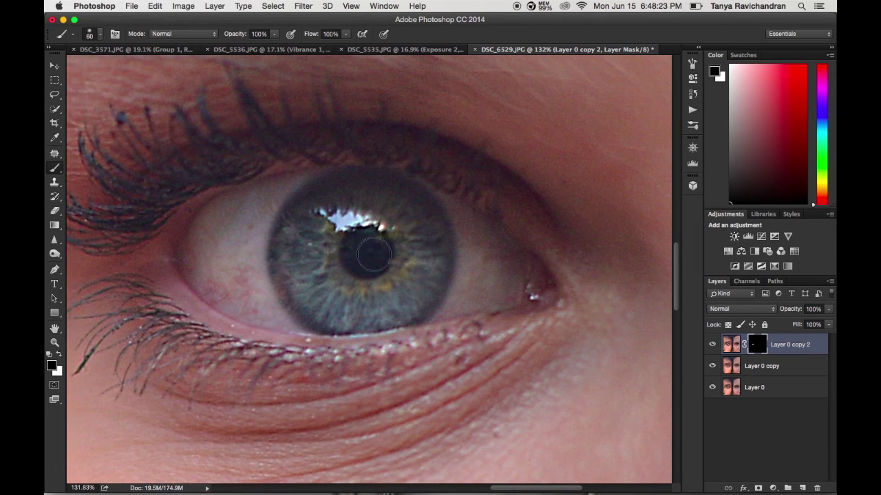
key(x)
mouse_move(278, 271)
mouse_down()
mouse_move(315, 309)
mouse_move(367, 305)
mouse_move(419, 240)
mouse_move(403, 289)
mouse_move(396, 238)
mouse_move(338, 187)
mouse_move(289, 230)
mouse_move(315, 257)
mouse_move(354, 255)
mouse_move(324, 216)
mouse_move(393, 206)
mouse_move(323, 188)
mouse_move(310, 227)
mouse_move(334, 216)
mouse_move(371, 231)
mouse_move(301, 292)
mouse_move(334, 292)
mouse_move(379, 309)
mouse_move(428, 251)
mouse_up()
key(x)
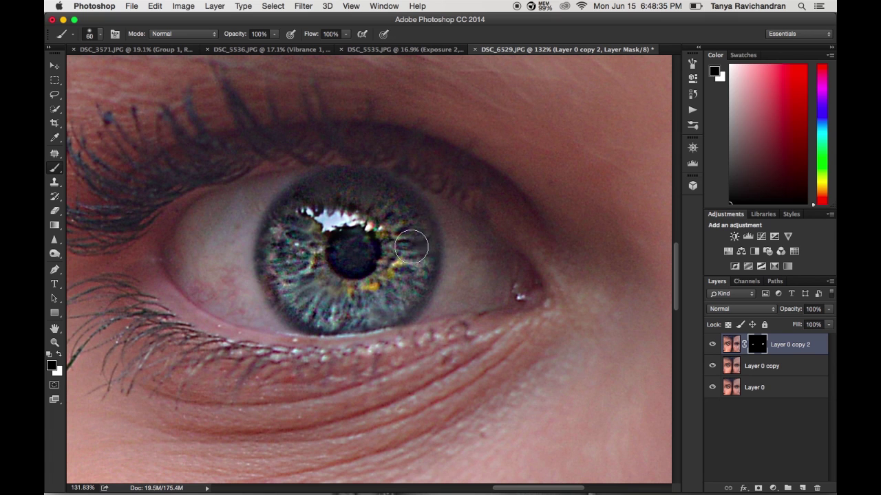
scroll(282, 254, down, 3)
scroll(282, 255, down, 5)
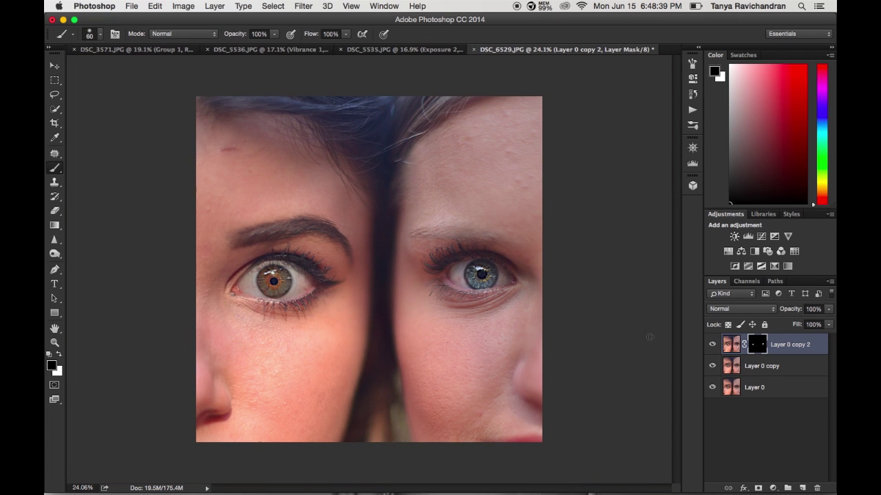
Compare Layer 0 copy 2 on and off, then select and duplicate all three layers.
click(710, 344)
click(711, 344)
click(711, 345)
click(711, 345)
scroll(482, 304, up, 3)
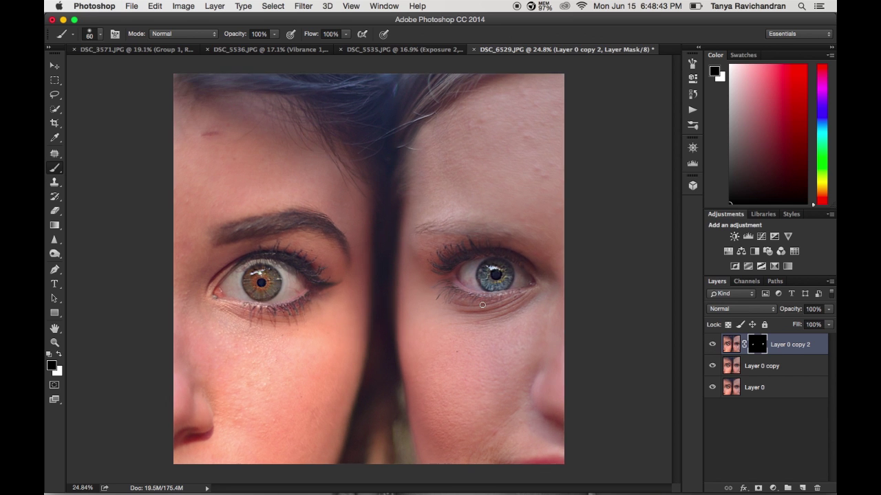
scroll(482, 305, down, 1)
scroll(482, 305, down, 1)
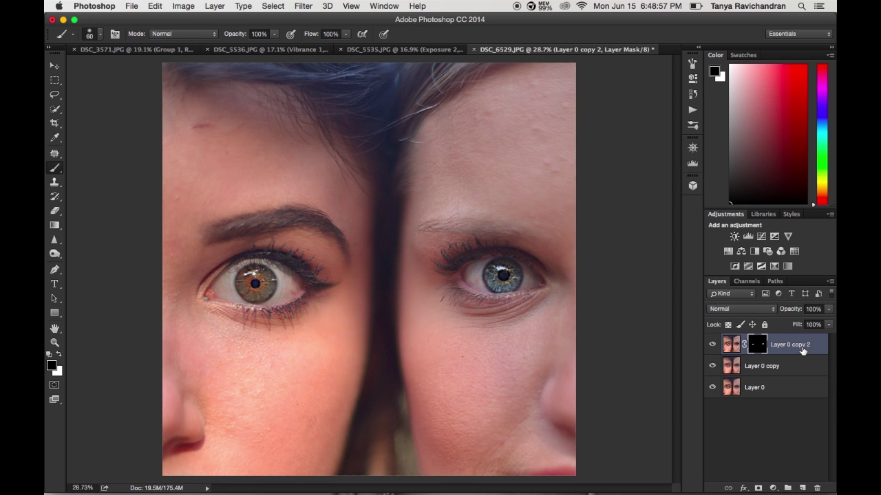
shift+click(759, 388)
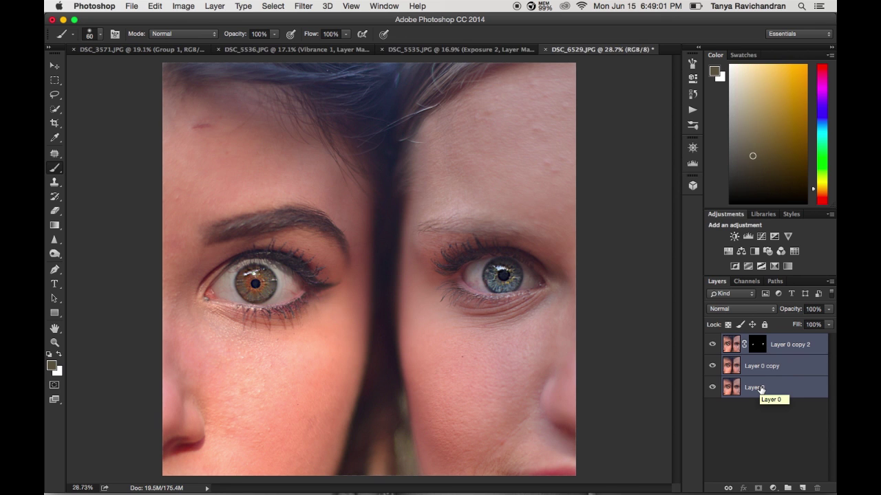
key(super+j)
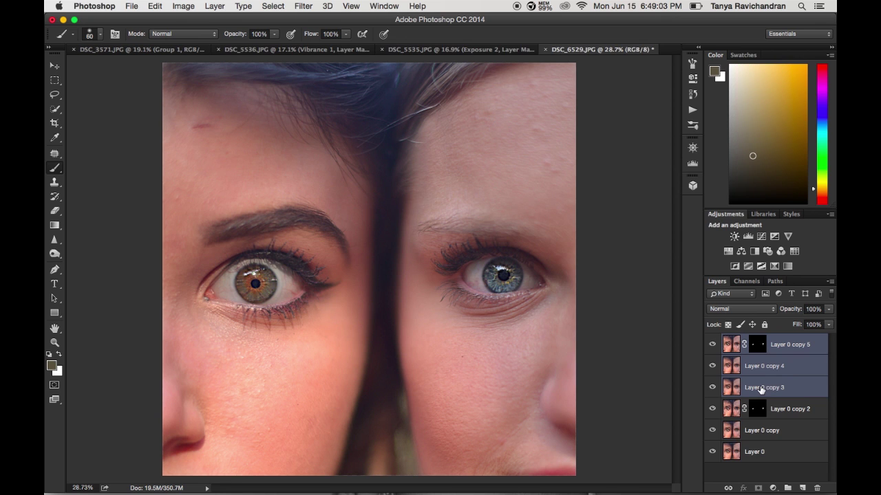
Merge the copies into Layer 0 copy 5, delete the stray copy 3, and select copy 5.
right_click(812, 377)
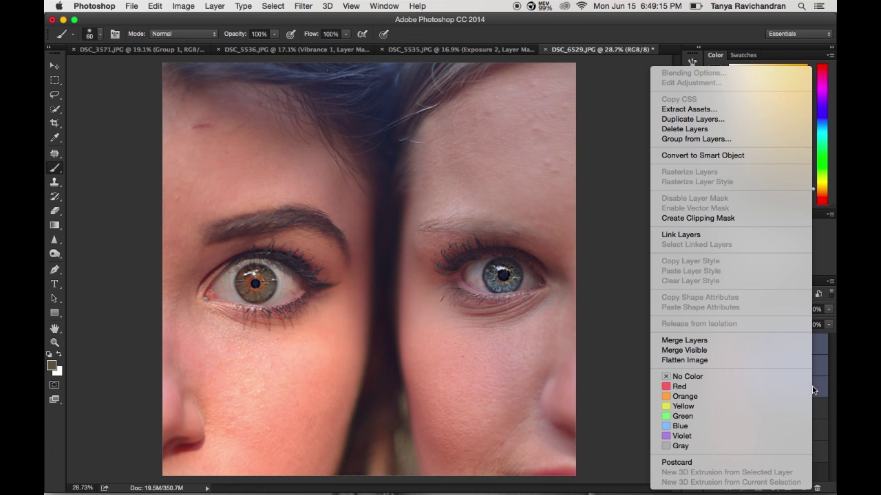
click(713, 342)
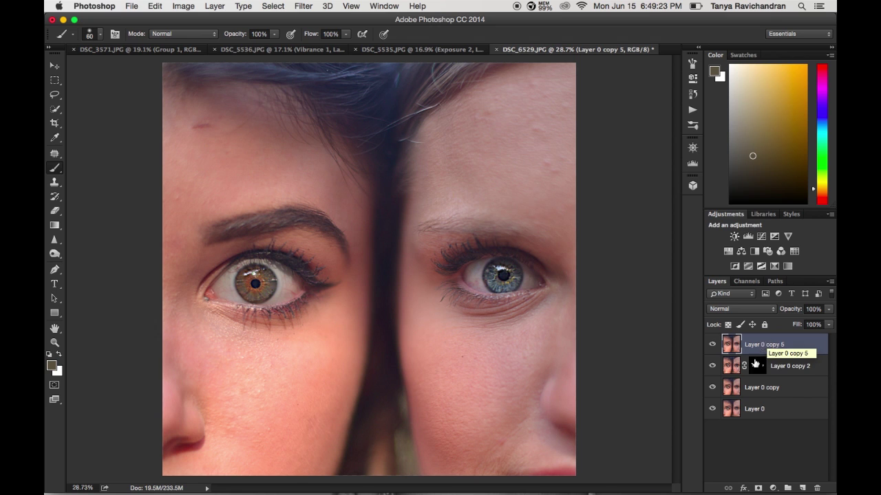
click(712, 346)
drag(773, 367, 764, 356)
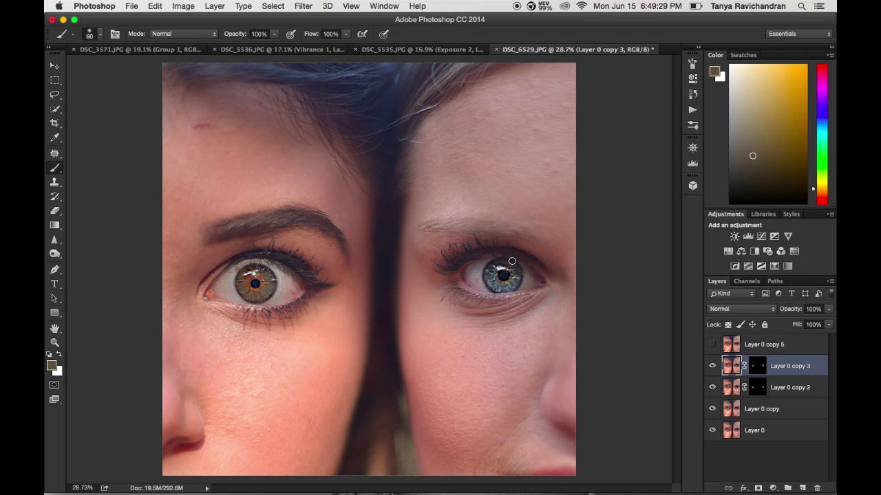
key(Delete)
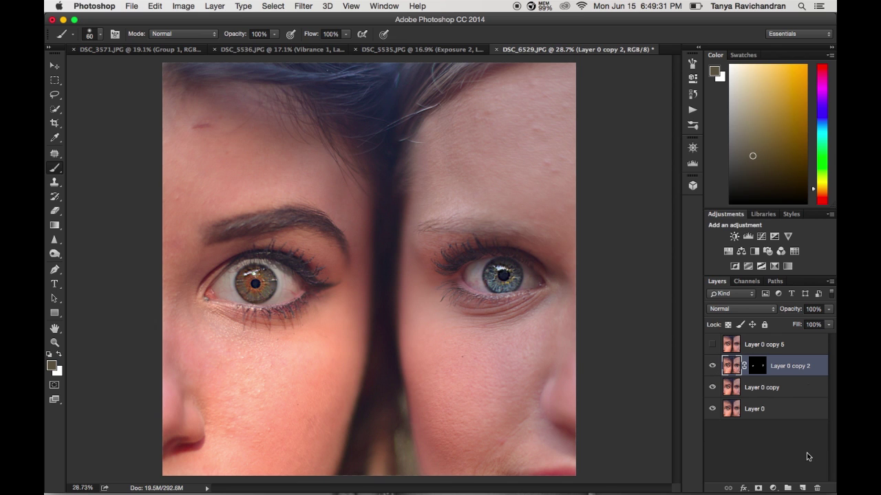
click(713, 345)
click(751, 346)
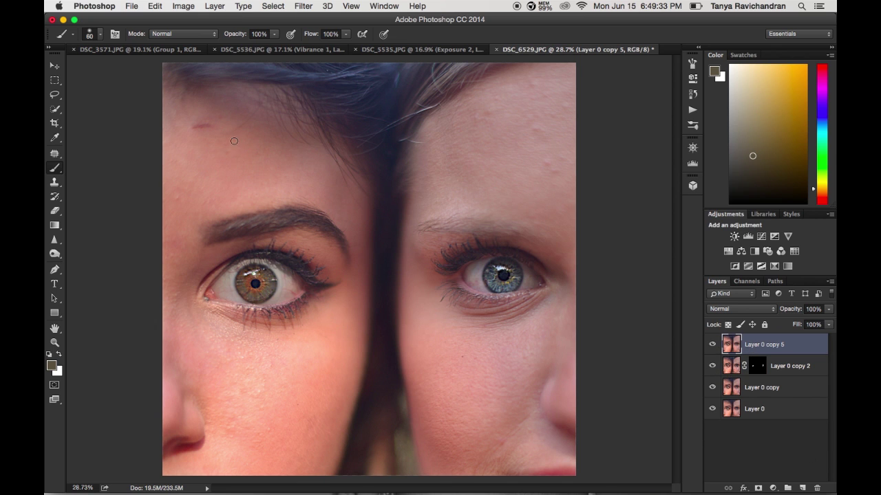
Darken and extend the left eyebrow with the Burn Tool at brush sizes 150 down to 70.
click(50, 254)
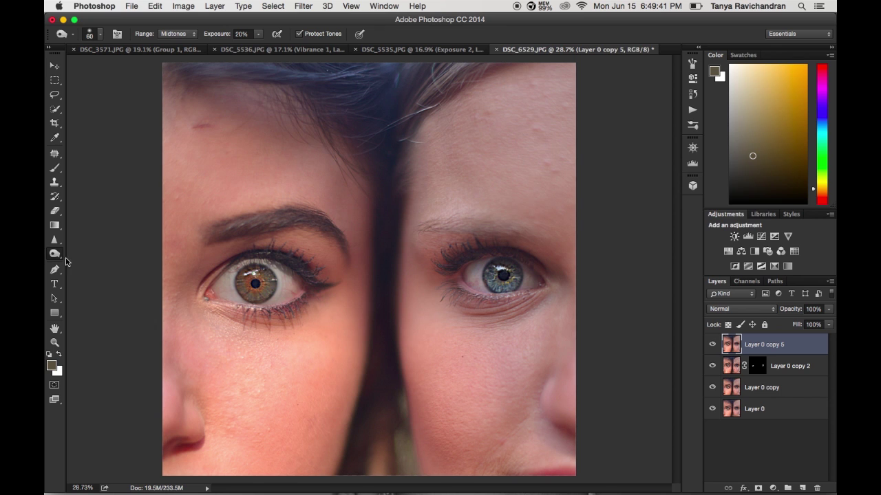
click(54, 256)
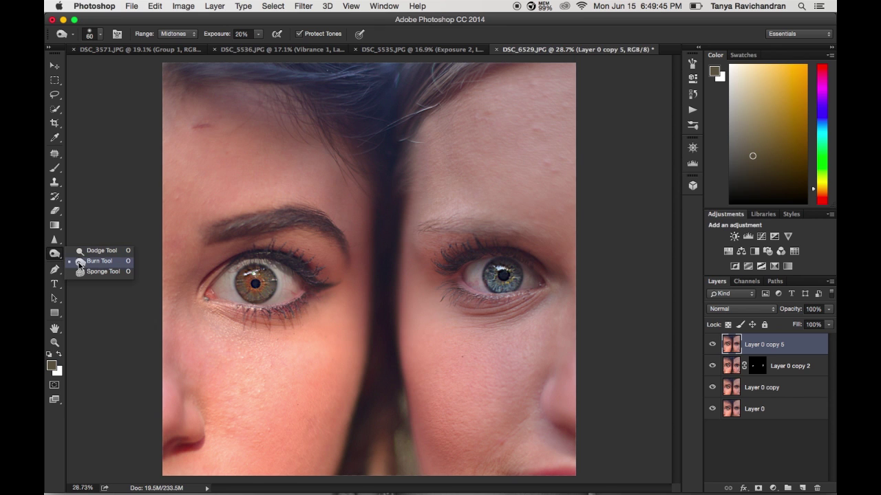
click(79, 262)
key(bracketright)
key(bracketright)
key(bracketright)
key(bracketright)
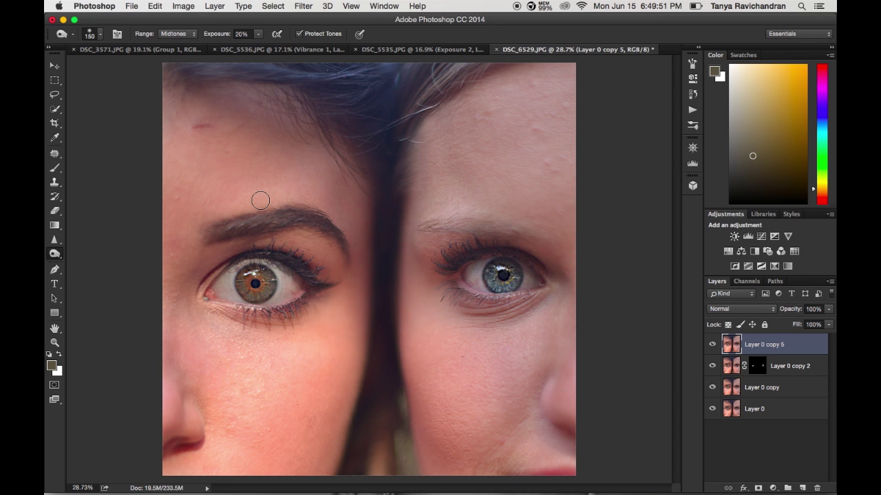
key(bracketright)
key(bracketright)
mouse_move(210, 234)
mouse_down()
mouse_move(273, 214)
mouse_move(319, 216)
mouse_up()
key(bracketleft)
key(bracketleft)
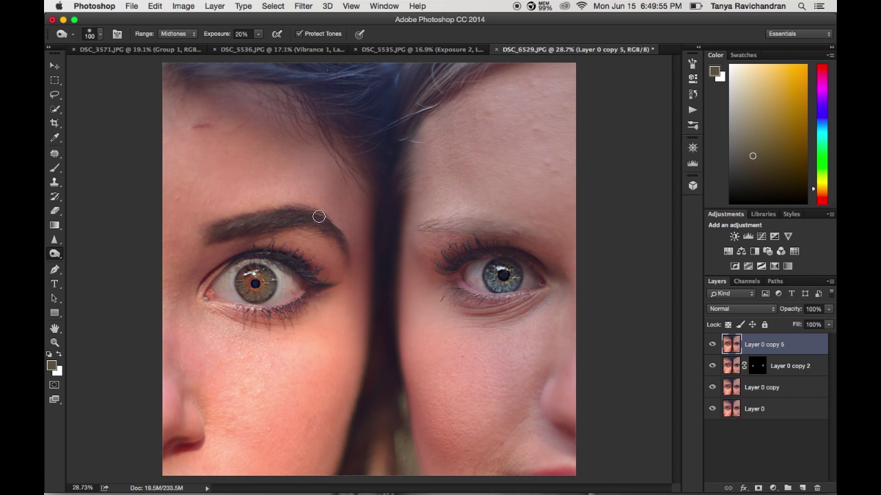
key(bracketleft)
key(bracketleft)
mouse_move(342, 243)
mouse_down()
mouse_move(350, 255)
mouse_move(305, 220)
mouse_move(252, 210)
mouse_move(225, 220)
mouse_up()
key(bracketleft)
mouse_move(344, 244)
mouse_down()
mouse_move(348, 262)
mouse_move(323, 222)
mouse_move(308, 219)
mouse_up()
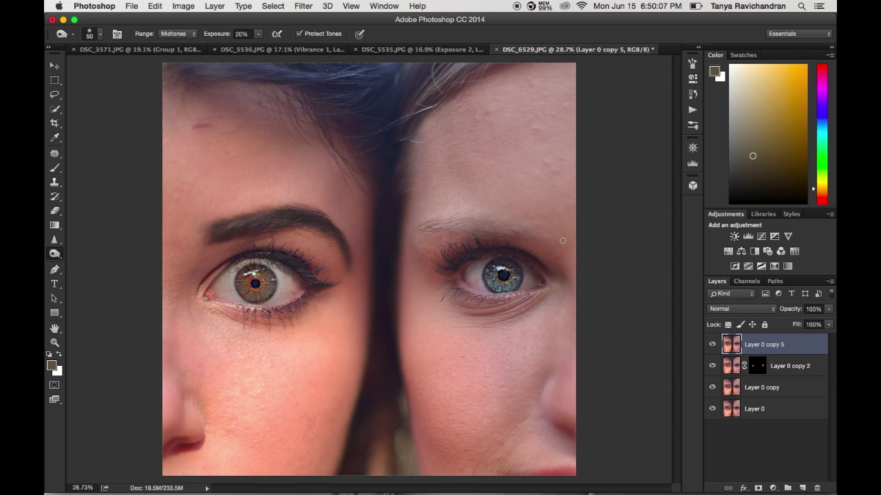
Darken the right eyebrow with a 50%-hardness burn brush, undoing strokes that overdo it.
key(bracketright)
key(bracketright)
key(bracketright)
key(bracketright)
mouse_move(522, 232)
mouse_down()
mouse_move(417, 229)
mouse_move(520, 227)
mouse_move(466, 223)
mouse_move(540, 236)
mouse_move(419, 227)
mouse_move(475, 223)
mouse_move(535, 238)
mouse_up()
key(bracketleft)
key(bracketleft)
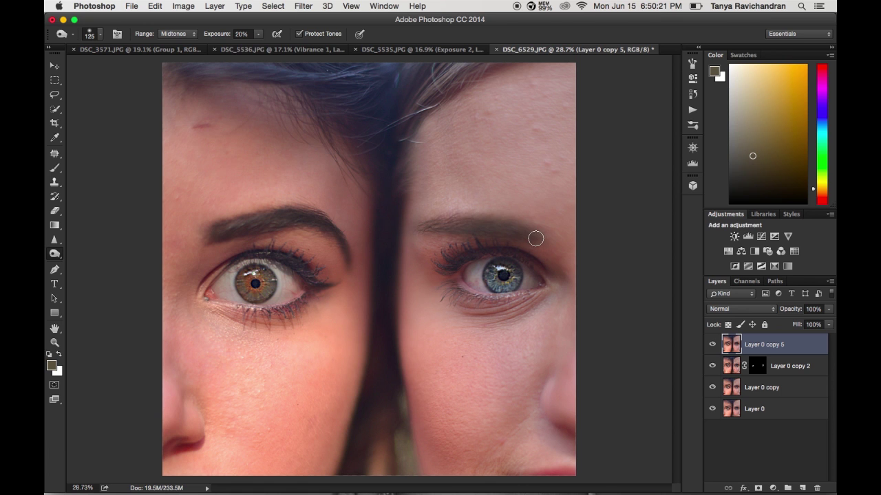
click(101, 33)
click(140, 94)
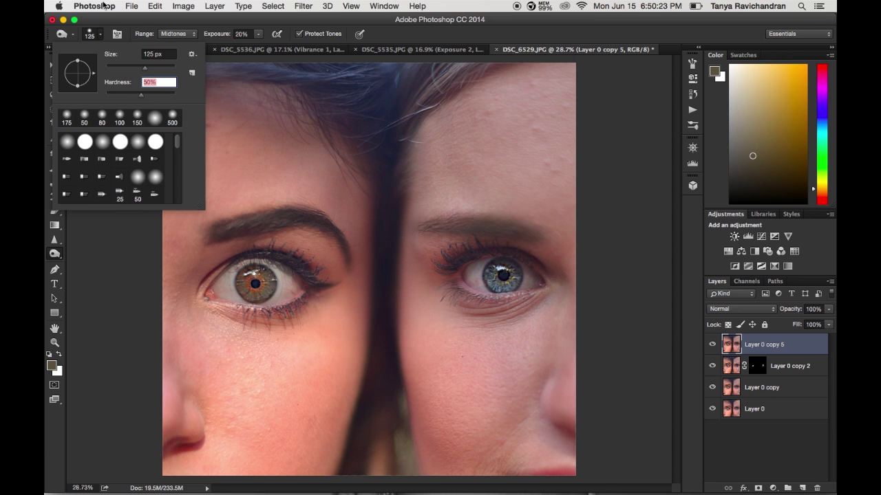
click(101, 31)
mouse_move(454, 225)
mouse_down()
mouse_move(425, 224)
mouse_move(477, 224)
mouse_move(460, 221)
mouse_move(528, 238)
mouse_move(427, 229)
mouse_move(505, 232)
mouse_up()
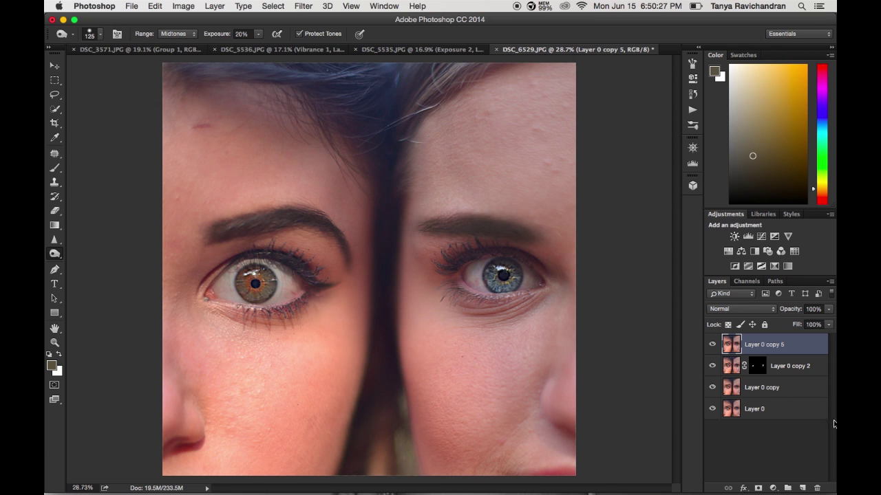
key(alt+super+z)
key(alt+super+z)
key(alt+super+z)
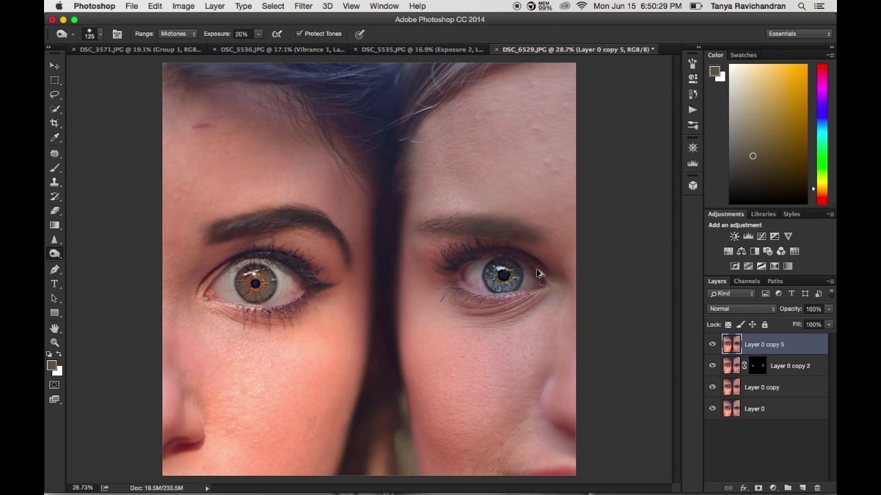
key(bracketleft)
key(bracketleft)
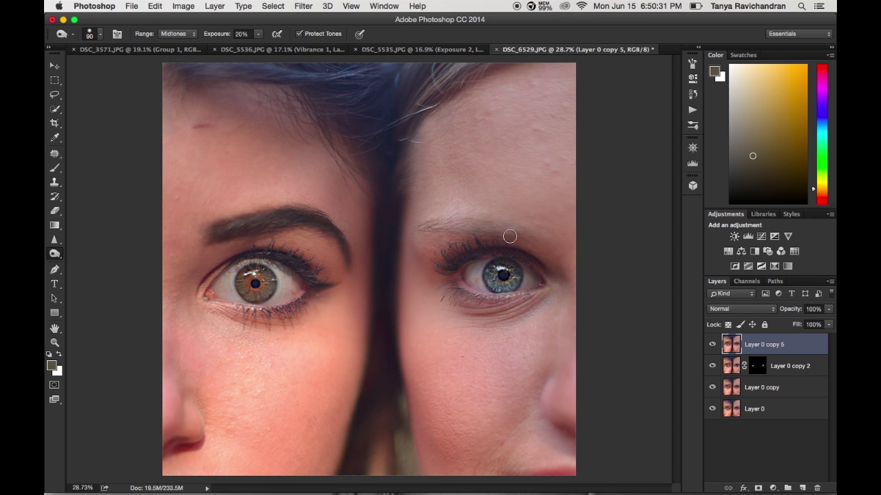
mouse_move(422, 228)
mouse_down()
mouse_move(470, 227)
mouse_move(455, 224)
mouse_move(540, 243)
mouse_move(421, 225)
mouse_move(530, 226)
mouse_move(561, 250)
mouse_move(513, 229)
mouse_move(417, 231)
mouse_move(507, 230)
mouse_move(493, 228)
mouse_move(547, 255)
mouse_move(518, 235)
mouse_move(461, 225)
mouse_move(409, 232)
mouse_move(460, 225)
mouse_move(552, 254)
mouse_move(513, 231)
mouse_up()
key(super+z)
key(bracketleft)
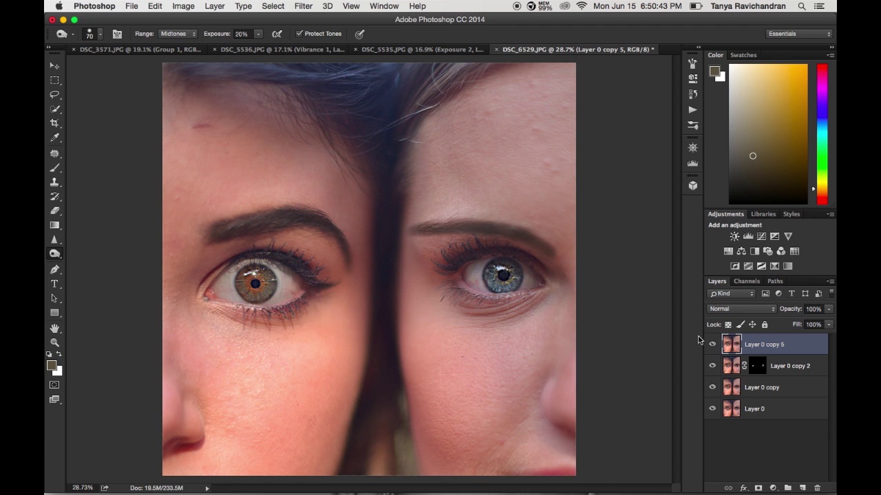
Lighten the right eyebrow's tail with the Dodge Tool, then duplicate the layers.
click(54, 211)
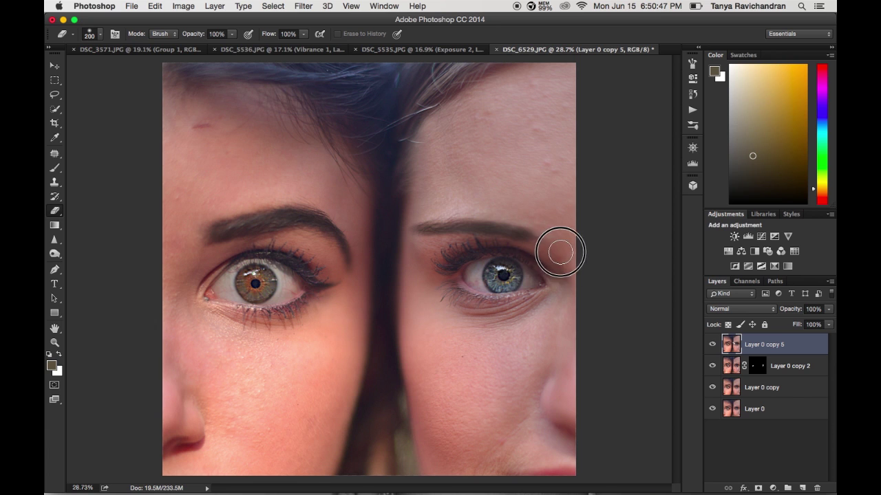
click(713, 343)
click(714, 343)
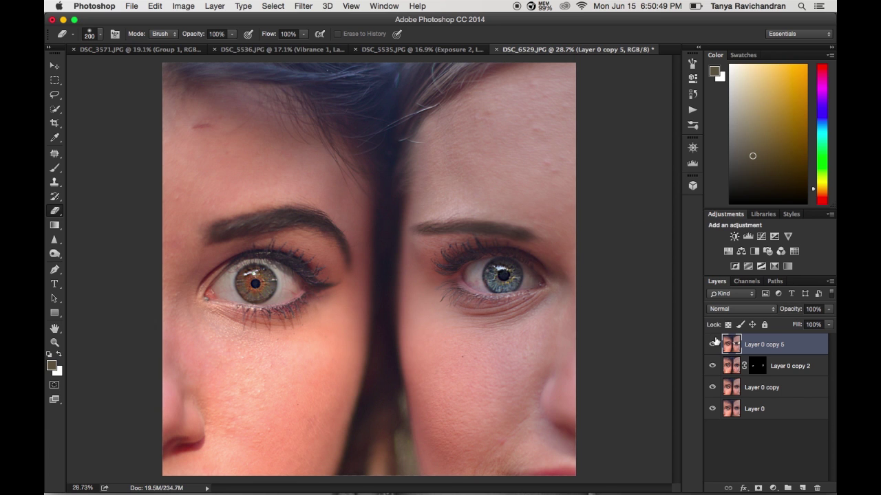
click(55, 253)
mouse_move(570, 244)
mouse_down()
mouse_move(527, 238)
mouse_move(548, 245)
mouse_move(537, 237)
mouse_up()
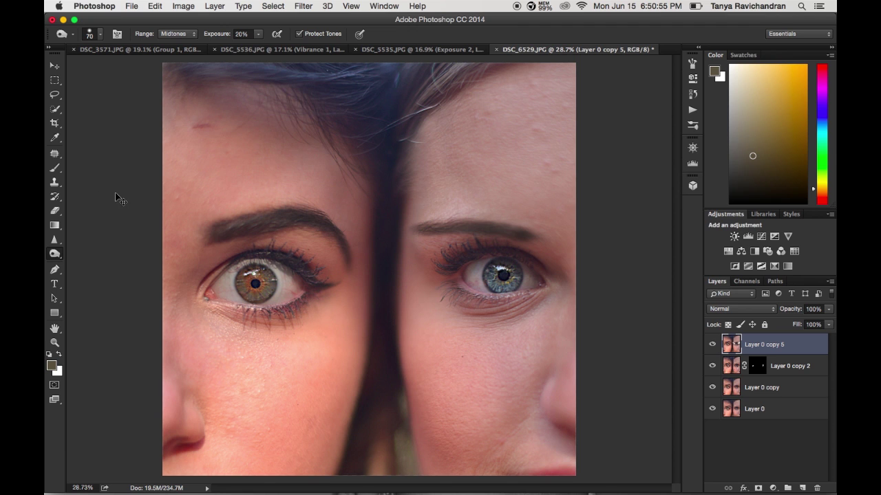
key(super+j)
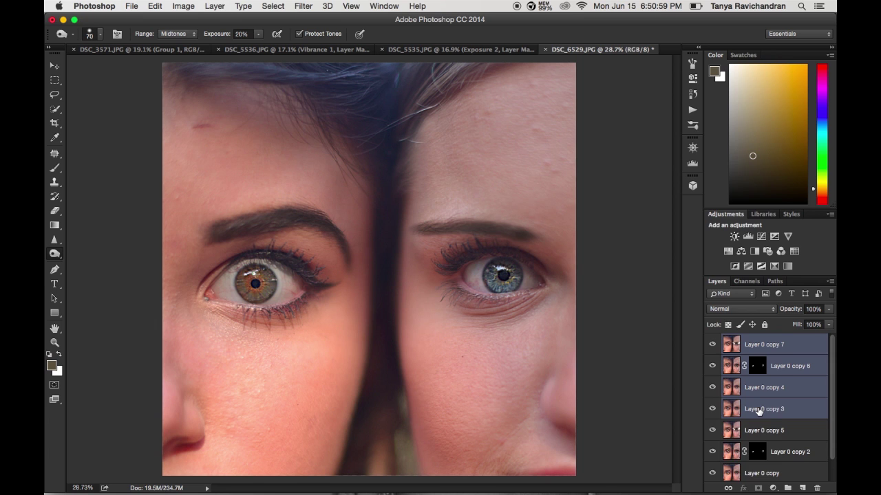
Merge the copies and dodge the upper eyelid, then undo that merge after comparing.
right_click(780, 397)
click(673, 341)
drag(530, 240, 545, 251)
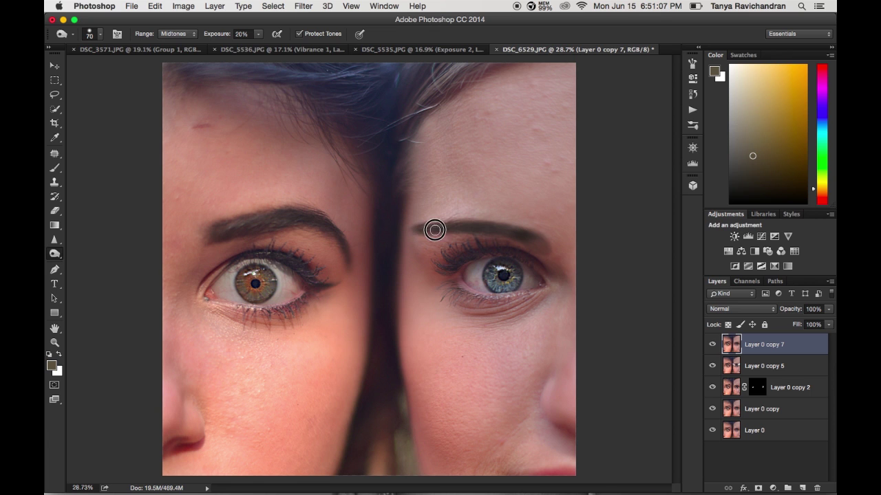
mouse_move(544, 249)
mouse_down()
mouse_move(527, 244)
mouse_move(547, 249)
mouse_up()
mouse_move(786, 309)
mouse_down()
mouse_move(759, 314)
mouse_move(782, 309)
mouse_move(770, 313)
mouse_up()
text(100)
key(Return)
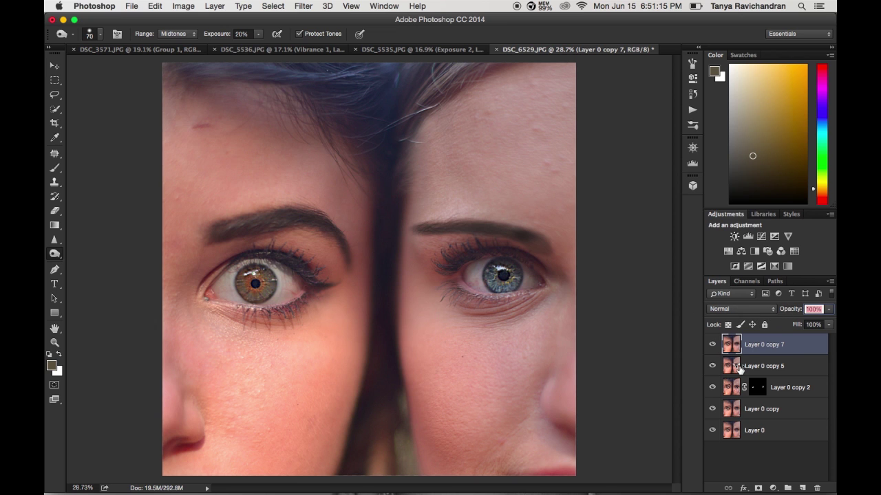
key(BackSpace)
click(712, 346)
click(712, 345)
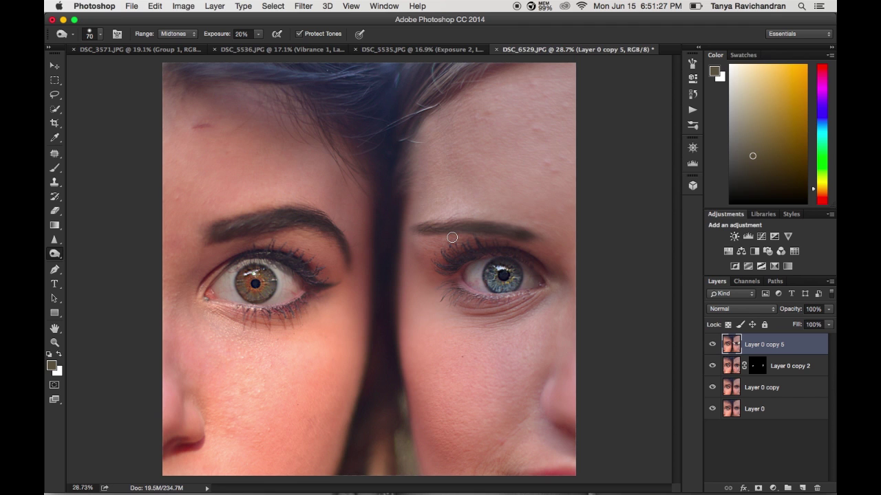
Select all four layers, duplicate them, and merge the duplicates into Layer 0 copy 7.
shift+click(772, 411)
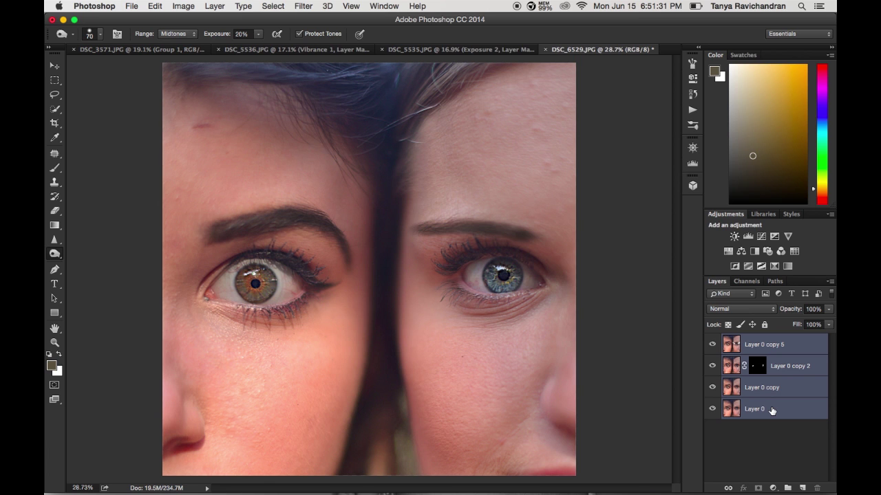
key(super+j)
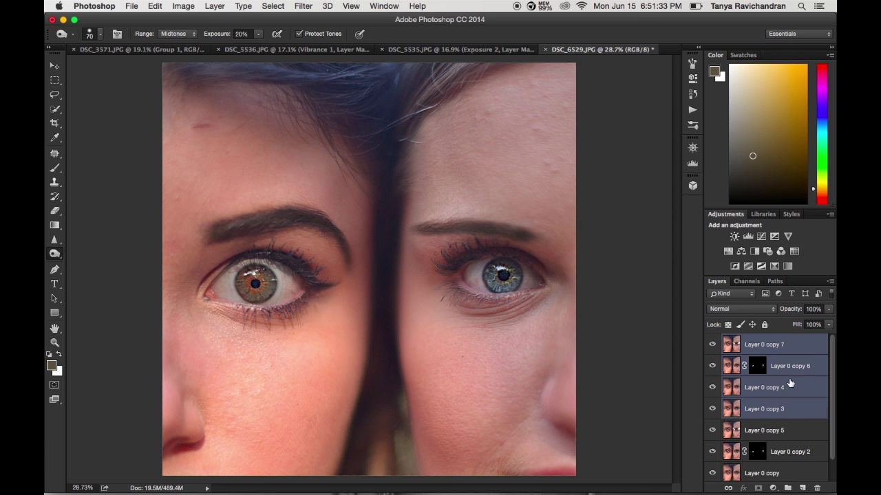
right_click(788, 383)
click(676, 340)
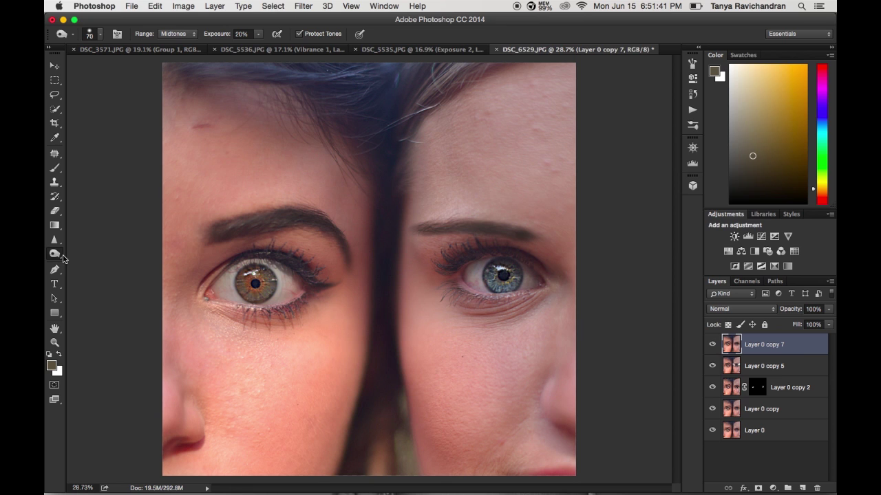
click(55, 255)
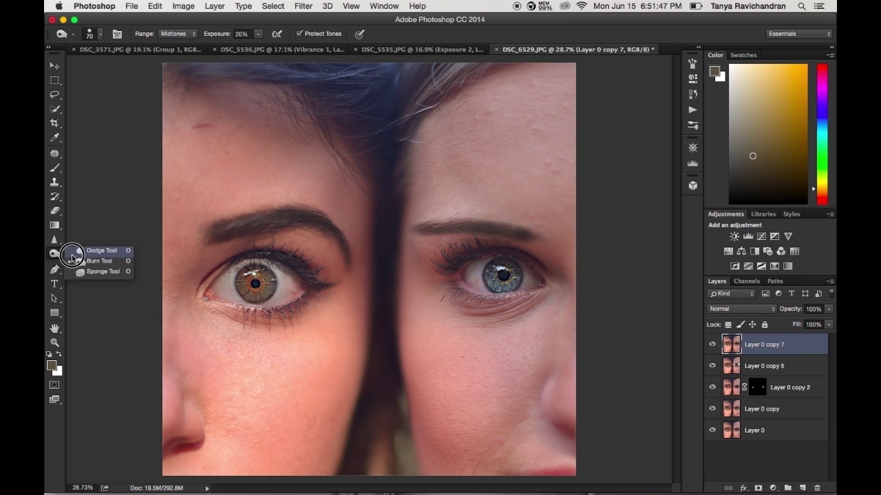
Switch to the Dodge tool and set its exposure to 20%.
click(98, 255)
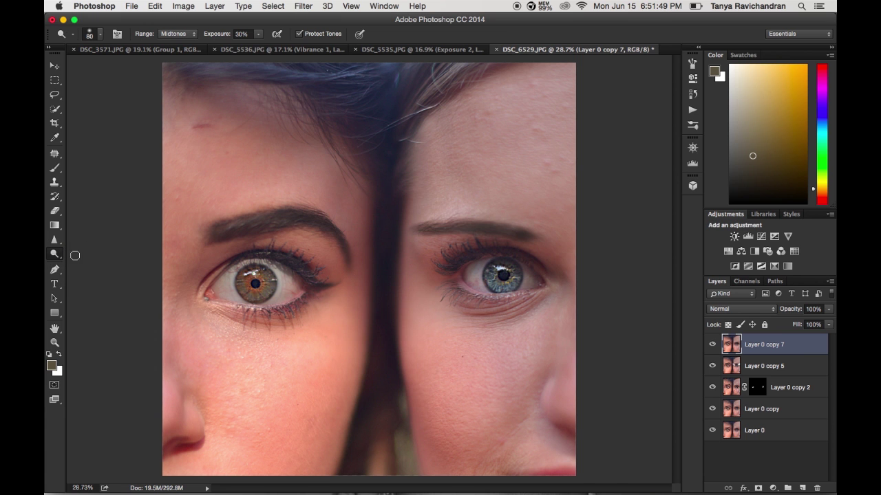
scroll(218, 282, up, 5)
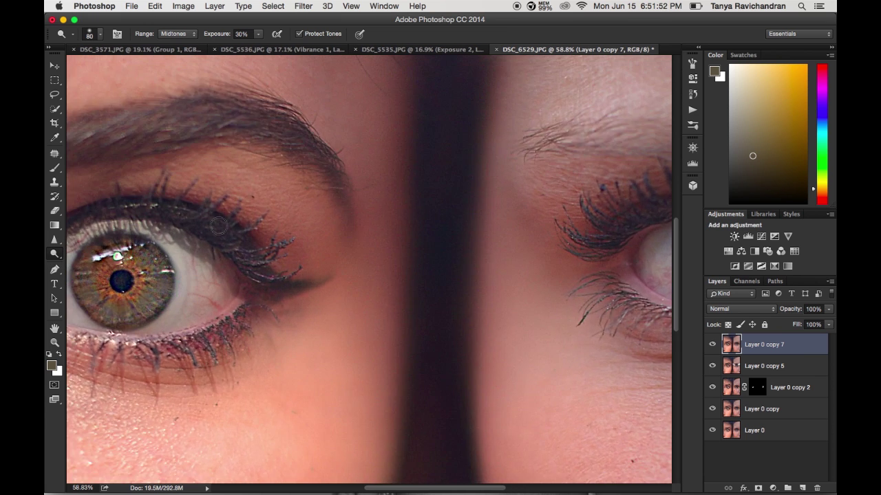
scroll(218, 227, up, 3)
click(238, 34)
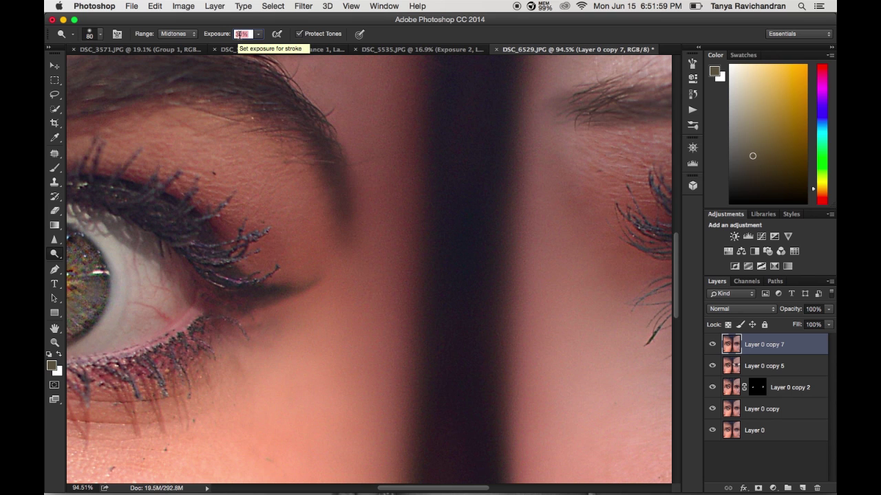
text(20)
key(Return)
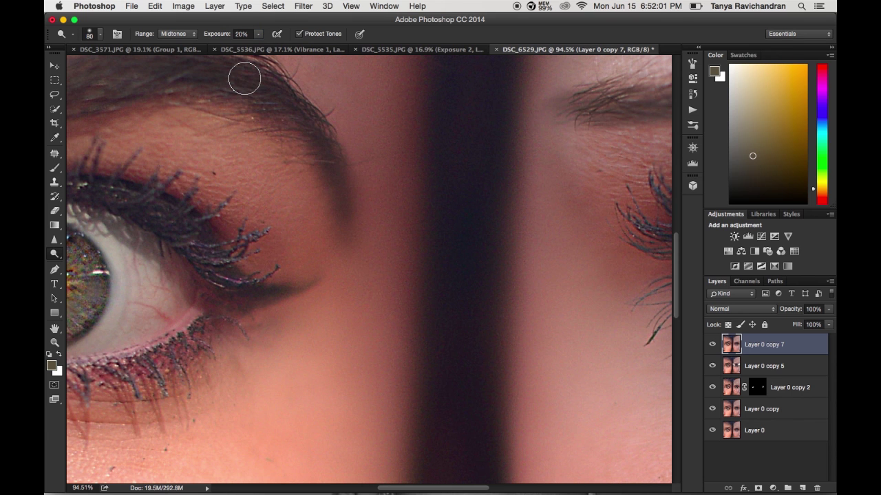
Shrink the brush to 50 and add a new empty Layer 1 on top.
key(bracketleft)
key(bracketleft)
key(bracketleft)
scroll(244, 79, left, 10)
scroll(244, 79, down, 3)
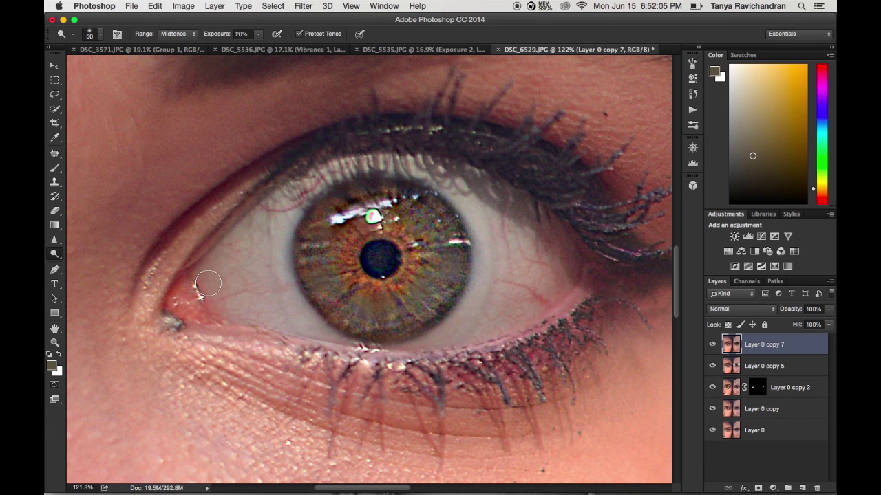
click(803, 486)
Try painting orange over the left iris with an 80 px brush, then undo it and the empty layer.
key(b)
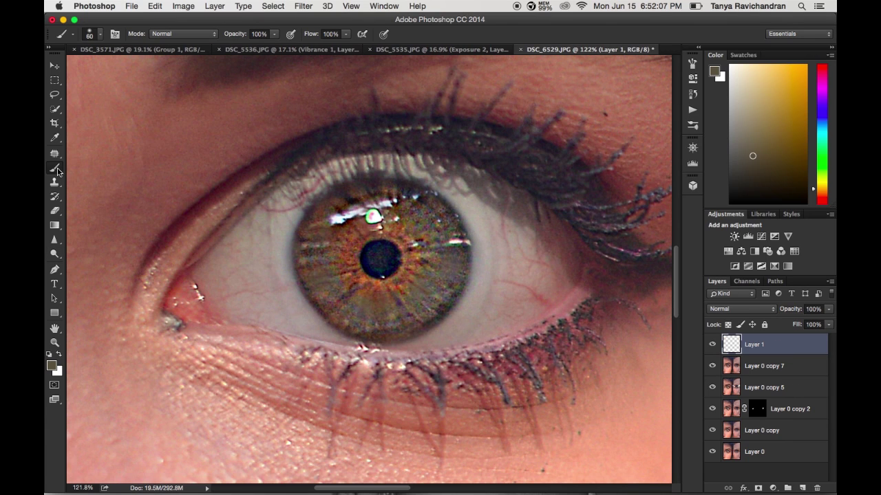
click(806, 65)
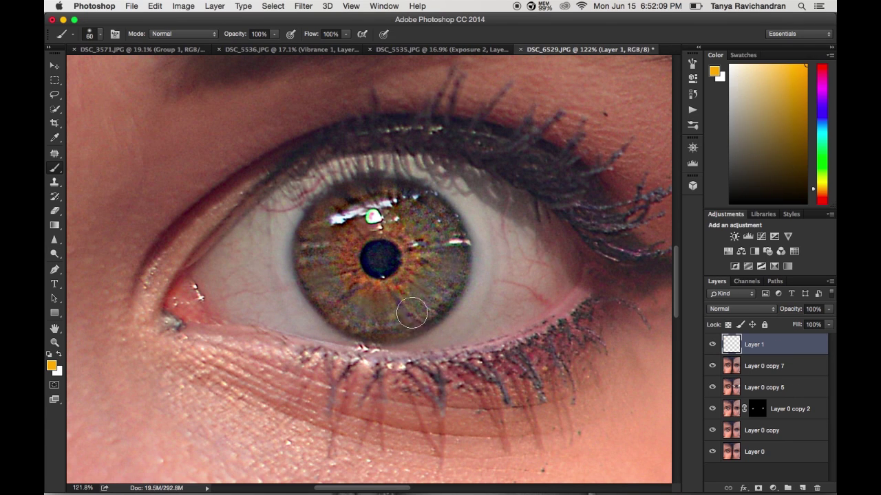
key(bracketright)
key(bracketright)
mouse_move(372, 301)
mouse_down()
mouse_move(385, 255)
mouse_move(368, 214)
mouse_move(372, 294)
mouse_move(338, 261)
mouse_up()
key(super+alt+z)
key(super+alt+z)
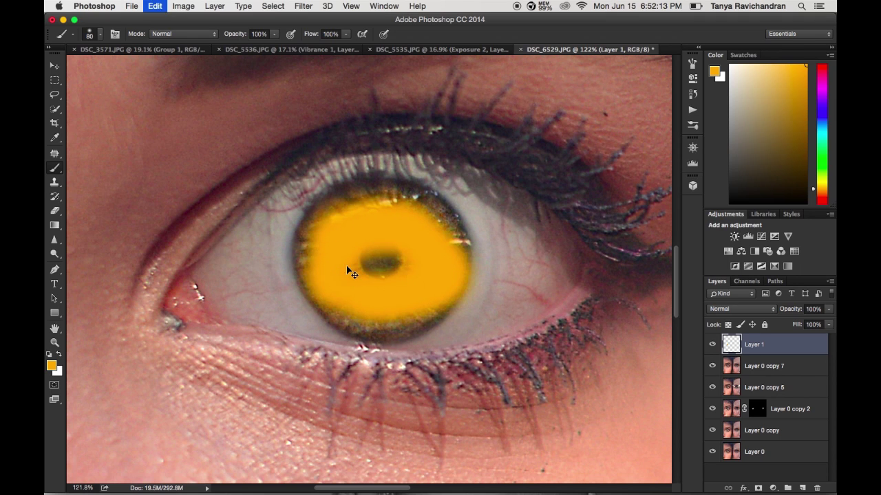
Dodge the left iris, redoing the stroke with an 80 px brush.
click(54, 254)
mouse_move(370, 268)
mouse_down()
mouse_move(373, 302)
mouse_move(407, 292)
mouse_move(420, 253)
mouse_move(398, 218)
mouse_move(339, 243)
mouse_move(375, 287)
mouse_move(430, 258)
mouse_move(355, 217)
mouse_move(332, 273)
mouse_move(366, 284)
mouse_up()
key(super+alt+z)
scroll(367, 284, down, 2)
key(bracketright)
key(bracketright)
scroll(378, 289, right, 1)
mouse_move(352, 300)
mouse_down()
mouse_move(392, 275)
mouse_move(383, 231)
mouse_move(333, 223)
mouse_move(321, 276)
mouse_move(357, 304)
mouse_move(383, 237)
mouse_move(329, 223)
mouse_move(314, 287)
mouse_move(391, 284)
mouse_move(342, 212)
mouse_move(301, 272)
mouse_move(376, 299)
mouse_move(380, 251)
mouse_move(330, 255)
mouse_move(375, 293)
mouse_move(380, 251)
mouse_move(343, 232)
mouse_move(328, 280)
mouse_move(415, 276)
mouse_move(371, 219)
mouse_move(321, 235)
mouse_move(368, 306)
mouse_up()
Dodge the right woman's blue iris with a 90 px brush and fit the image on screen.
scroll(388, 285, right, 10)
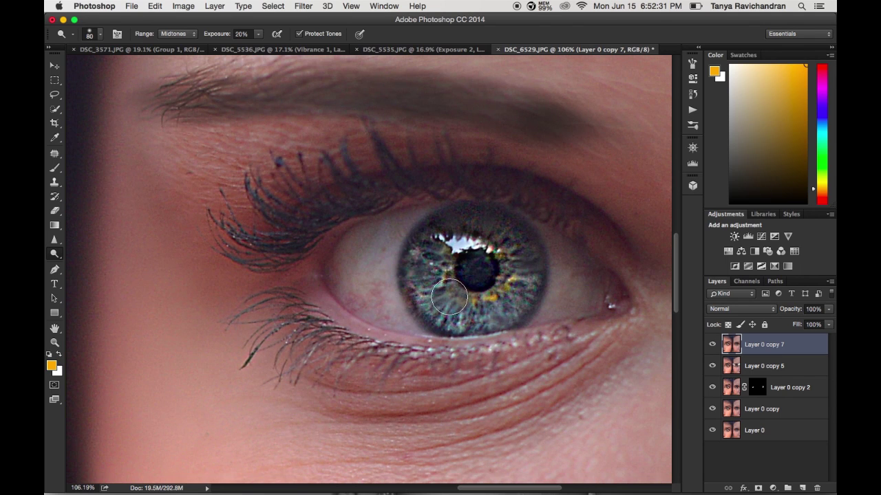
key(bracketright)
click(475, 303)
mouse_move(475, 303)
mouse_down()
mouse_move(507, 231)
mouse_move(447, 275)
mouse_move(436, 252)
mouse_move(517, 283)
mouse_move(456, 280)
mouse_move(521, 240)
mouse_move(464, 249)
mouse_move(456, 253)
mouse_move(530, 261)
mouse_move(450, 253)
mouse_move(495, 250)
mouse_up()
key(super+0)
Toggle the merged layer to compare, then dodge both irises further and fit the image.
scroll(495, 251, down, 3)
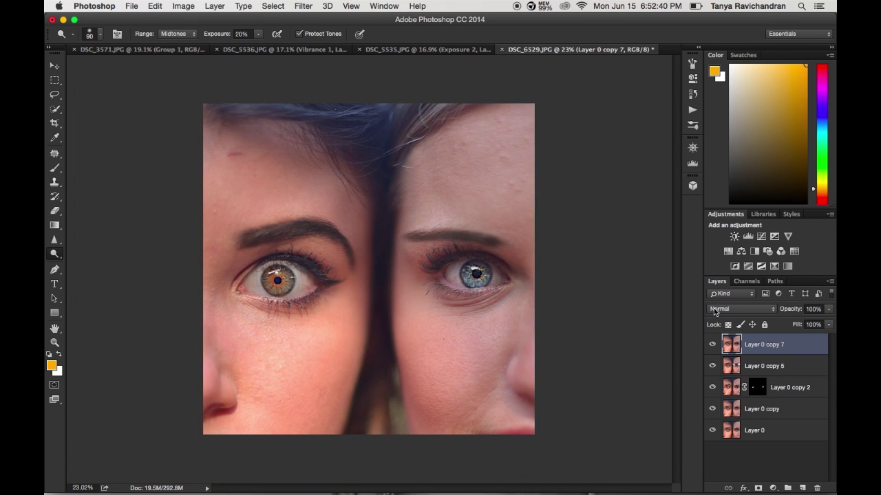
click(711, 349)
click(711, 344)
scroll(291, 344, up, 5)
mouse_move(490, 296)
mouse_down()
mouse_move(485, 274)
mouse_move(485, 287)
mouse_move(511, 294)
mouse_move(524, 273)
mouse_move(512, 289)
mouse_move(512, 264)
mouse_move(512, 288)
mouse_move(522, 275)
mouse_move(497, 283)
mouse_up()
scroll(107, 366, left, 5)
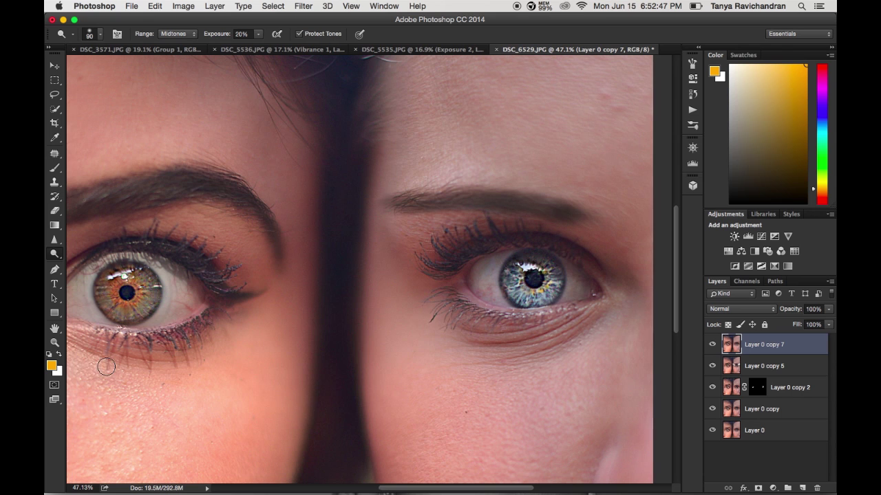
scroll(107, 366, left, 5)
mouse_move(150, 306)
mouse_down()
mouse_move(158, 277)
mouse_move(150, 296)
mouse_move(168, 309)
mouse_move(190, 275)
mouse_move(185, 299)
mouse_move(184, 281)
mouse_move(182, 294)
mouse_move(148, 294)
mouse_up()
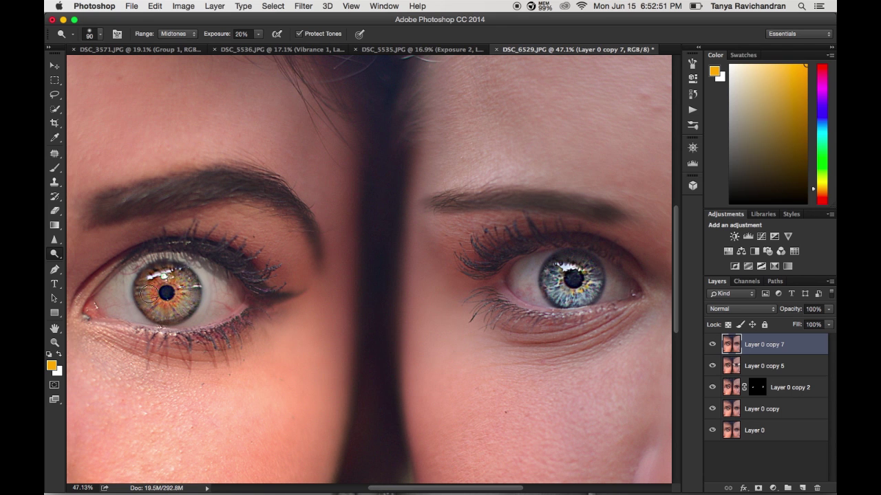
key(super+0)
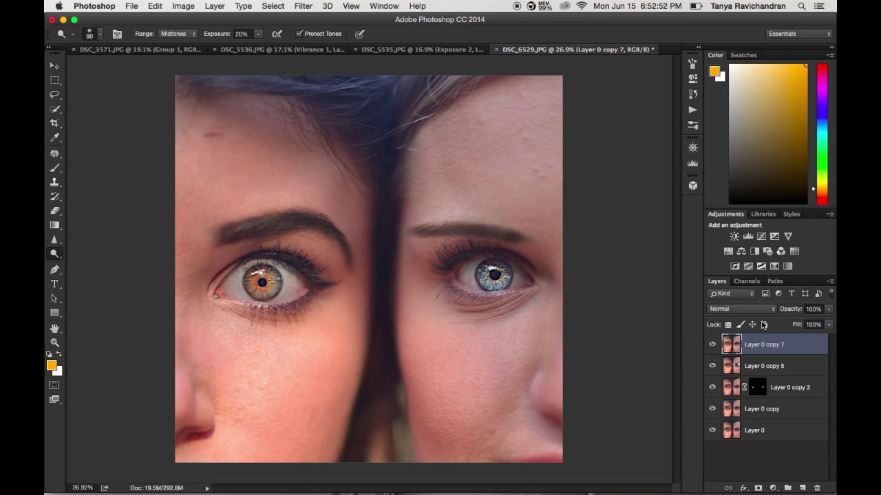
Raise the Dodge tool's exposure to about 30%.
double_click(711, 348)
click(797, 57)
drag(53, 255, 78, 267)
mouse_move(209, 32)
mouse_down()
mouse_move(229, 34)
mouse_move(214, 35)
mouse_up()
Add a new Layer 1 and paint orange over the left woman's iris.
scroll(255, 436, up, 5)
scroll(137, 338, left, 3)
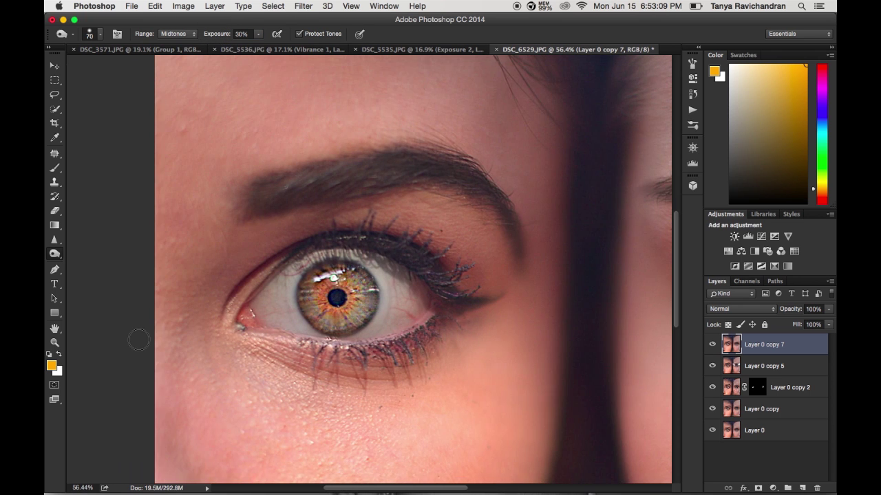
scroll(139, 340, up, 2)
scroll(365, 268, up, 3)
click(802, 488)
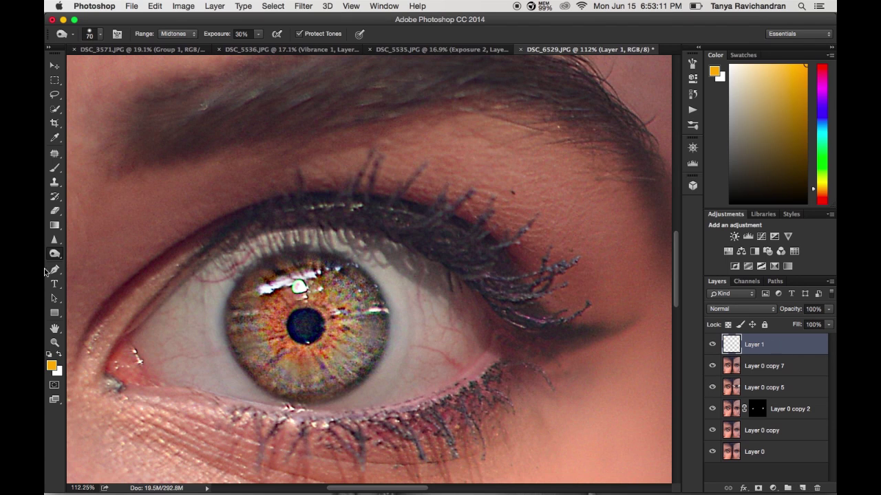
click(54, 168)
mouse_move(304, 348)
mouse_down()
mouse_move(295, 338)
mouse_move(334, 315)
mouse_move(345, 351)
mouse_move(271, 353)
mouse_up()
Try a red ring along the iris edge with a 50 px brush, then delete the trial layer.
drag(813, 132, 814, 64)
key(bracketleft)
key(bracketleft)
key(bracketleft)
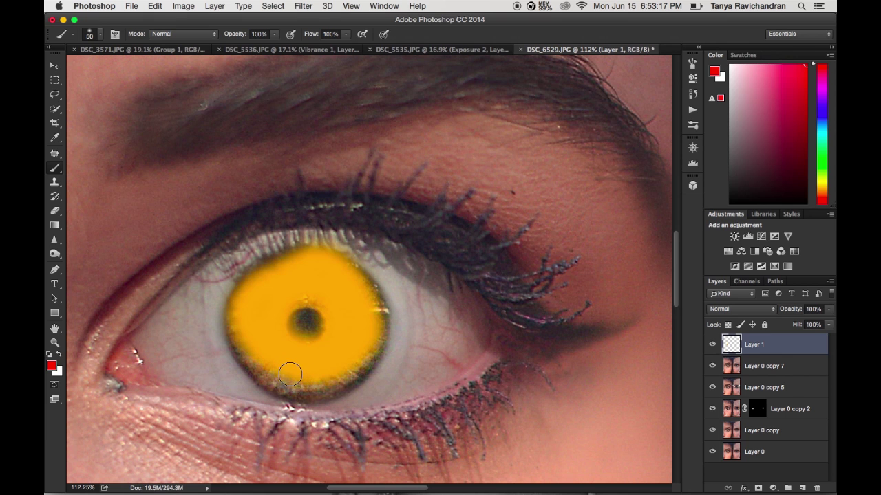
mouse_move(287, 393)
mouse_down()
mouse_move(332, 391)
mouse_move(360, 367)
mouse_move(373, 313)
mouse_move(363, 277)
mouse_move(330, 255)
mouse_move(266, 255)
mouse_move(222, 329)
mouse_move(262, 372)
mouse_move(297, 392)
mouse_up()
key(Delete)
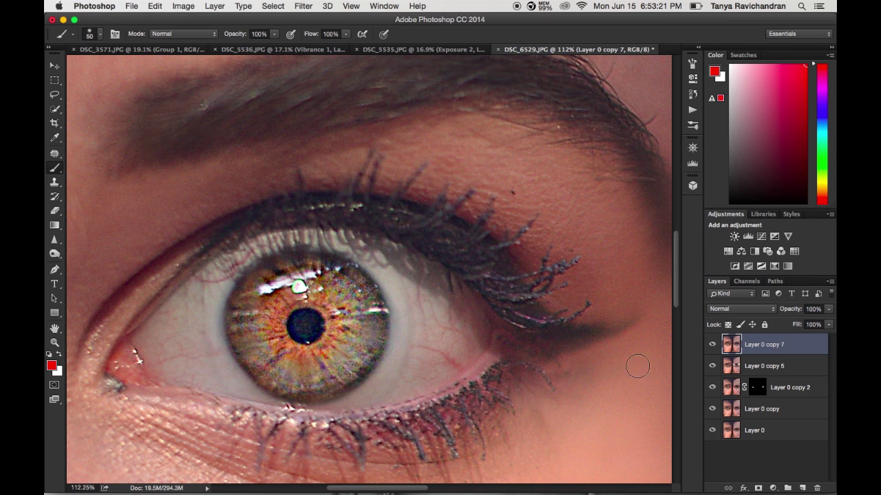
Dodge around the left iris rim with a 35 px brush.
click(54, 254)
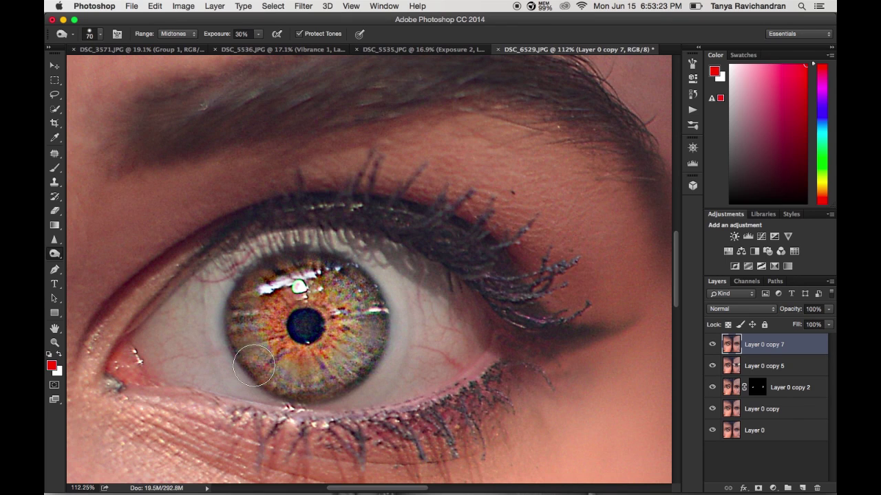
key(bracketleft)
mouse_move(256, 369)
mouse_down()
mouse_move(330, 389)
mouse_move(357, 369)
mouse_move(375, 317)
mouse_move(363, 272)
mouse_move(375, 328)
mouse_move(307, 250)
mouse_move(315, 259)
mouse_move(282, 262)
mouse_move(246, 310)
mouse_move(270, 354)
mouse_move(237, 312)
mouse_move(282, 392)
mouse_up()
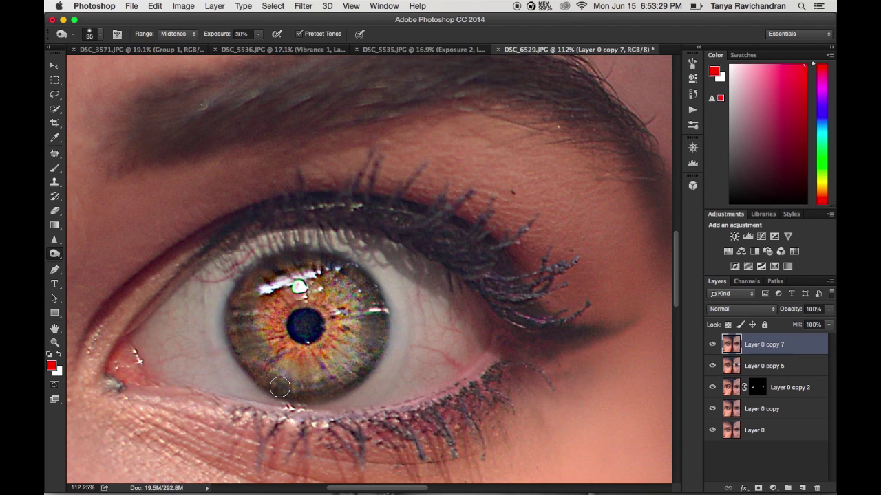
scroll(280, 387, right, 10)
scroll(280, 387, right, 10)
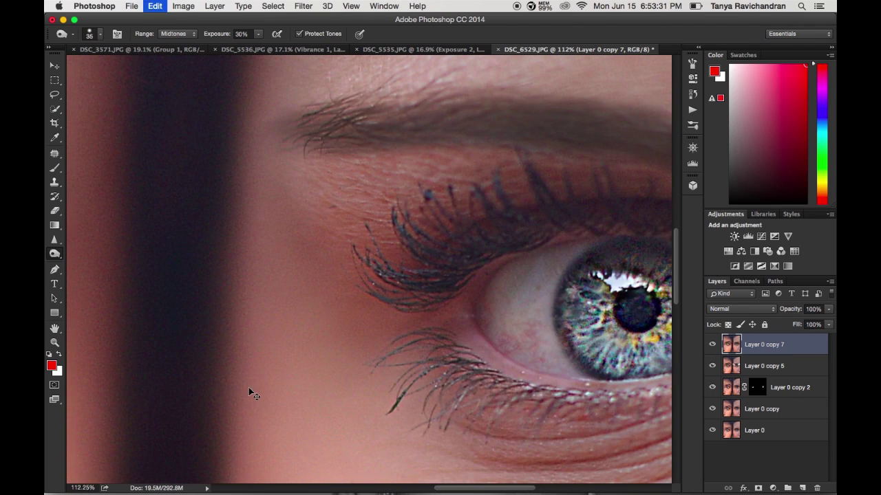
scroll(250, 393, right, 10)
scroll(250, 393, up, 2)
mouse_move(219, 358)
mouse_down()
mouse_move(218, 367)
mouse_move(211, 348)
mouse_move(289, 314)
mouse_move(347, 382)
mouse_up()
right_click(348, 383)
click(267, 350)
Dodge the rim of the other face's iris and hide the layer to compare.
scroll(251, 346, down, 5)
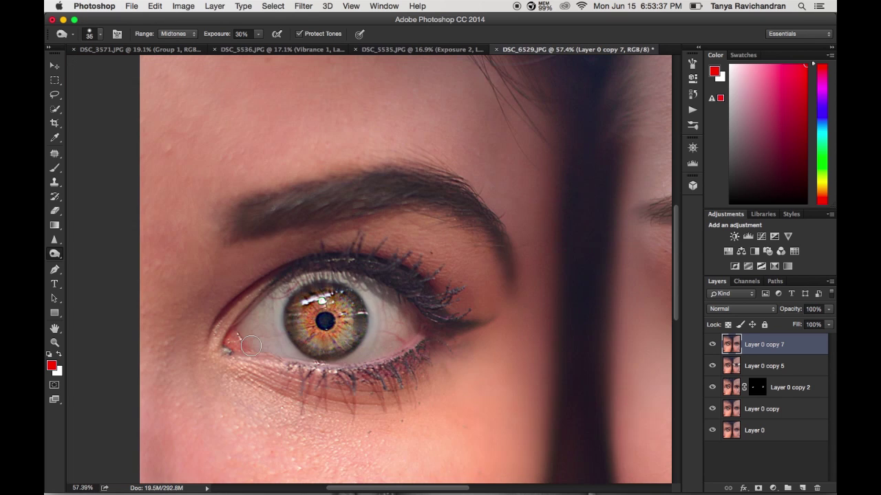
scroll(524, 309, right, 10)
mouse_move(482, 316)
mouse_down()
mouse_move(509, 326)
mouse_move(479, 309)
mouse_move(482, 266)
mouse_move(472, 296)
mouse_move(494, 269)
mouse_move(525, 265)
mouse_move(539, 292)
mouse_up()
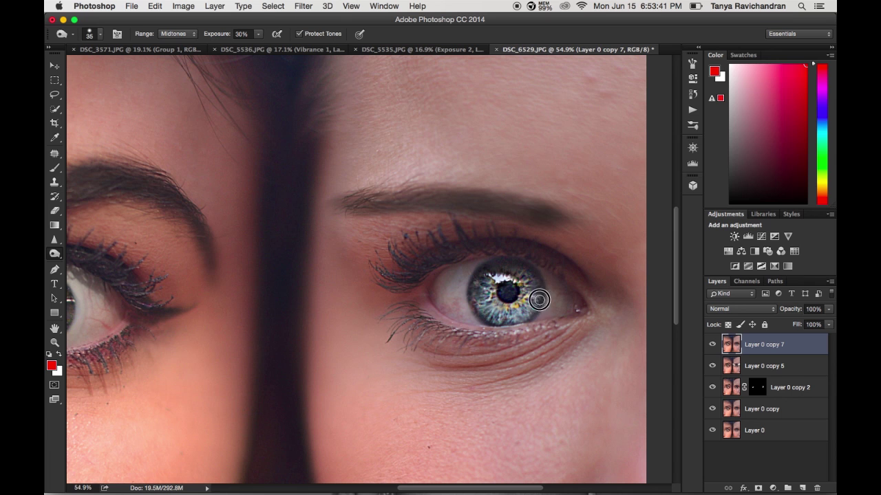
scroll(495, 326, down, 3)
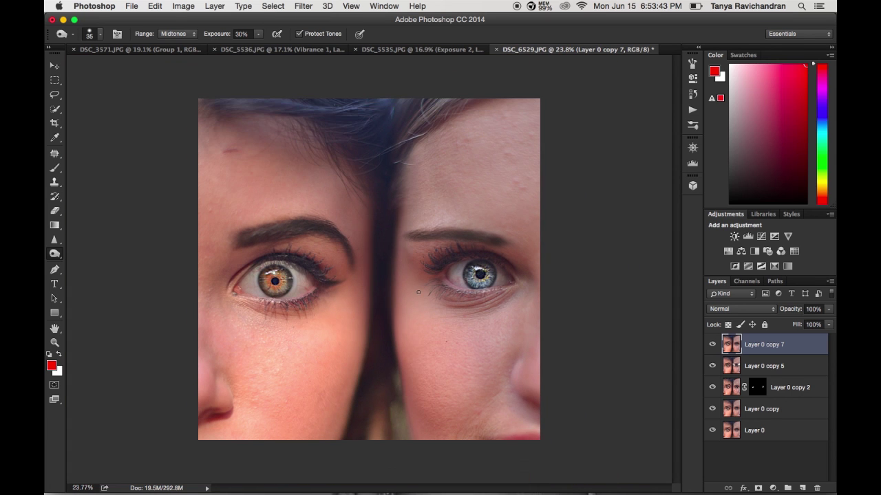
scroll(419, 292, up, 1)
click(712, 352)
Set the top layer's opacity to 81% and the Eraser's opacity to 40%.
click(712, 352)
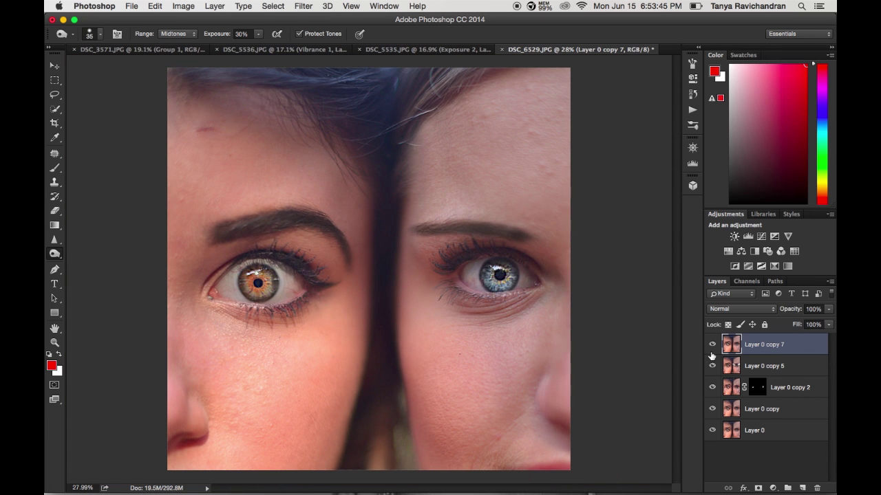
drag(789, 309, 800, 309)
click(55, 212)
click(217, 34)
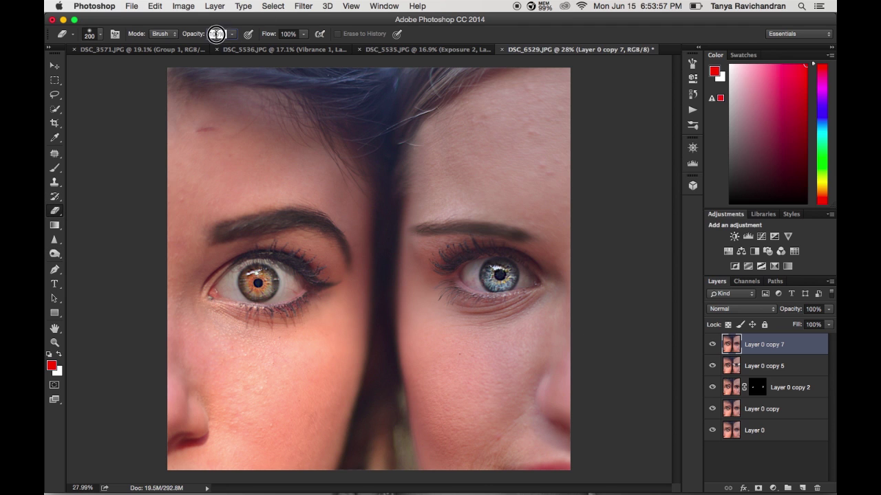
text(40)
key(Return)
Erase part of the left orange iris with a 500 px eraser and compare the result.
key(bracketright)
key(bracketright)
key(bracketright)
key(bracketright)
click(284, 279)
click(714, 346)
click(714, 348)
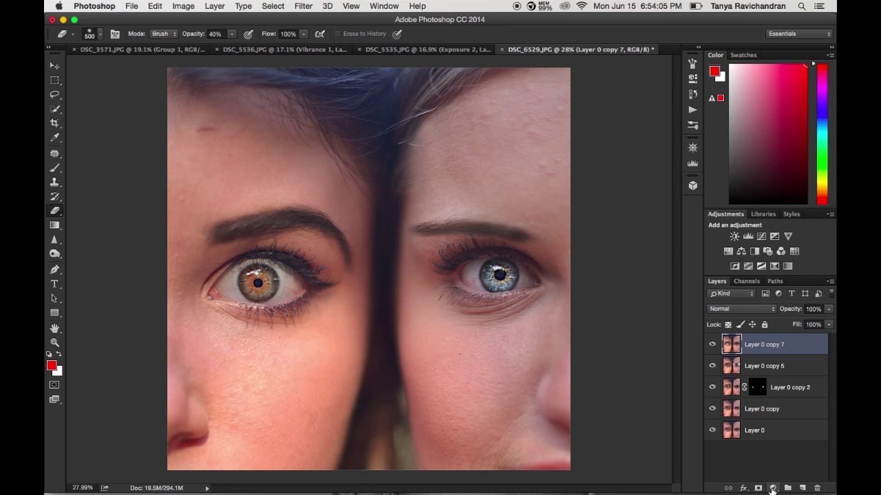
click(772, 488)
click(746, 448)
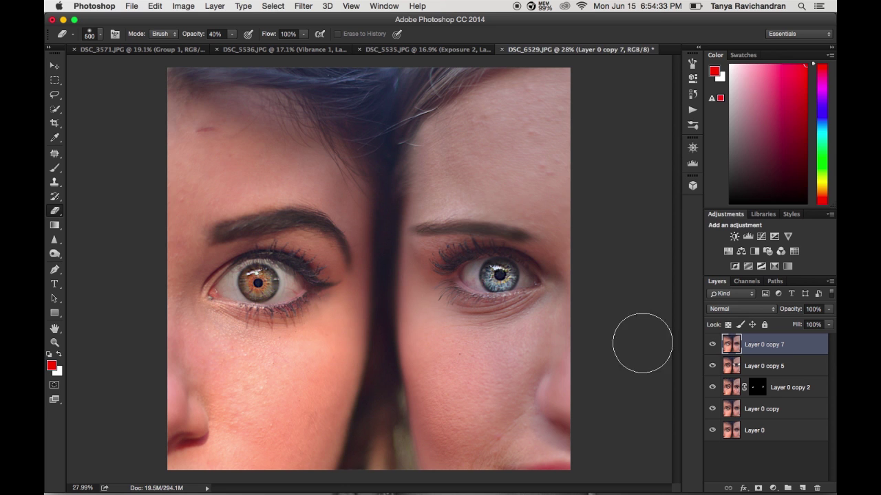
Duplicate all five layers, merge the copies twice over, and hide Layer 0 copy 10.
shift+click(756, 431)
key(super+j)
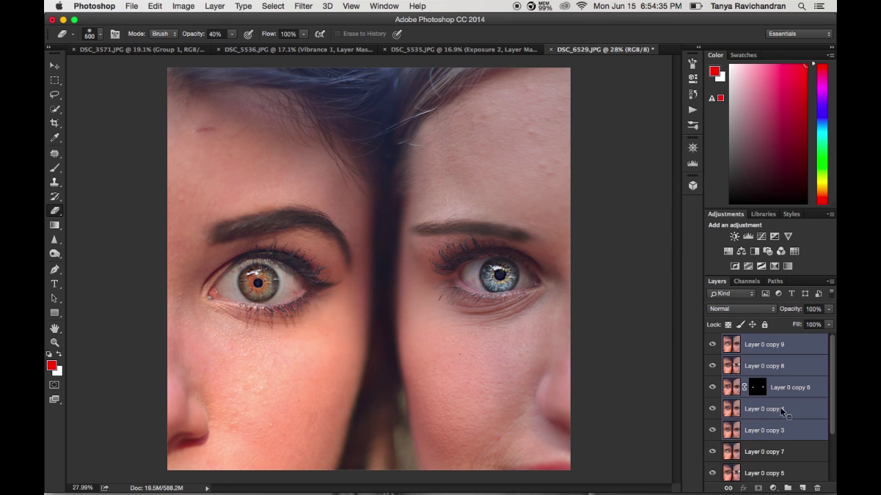
right_click(786, 413)
click(713, 338)
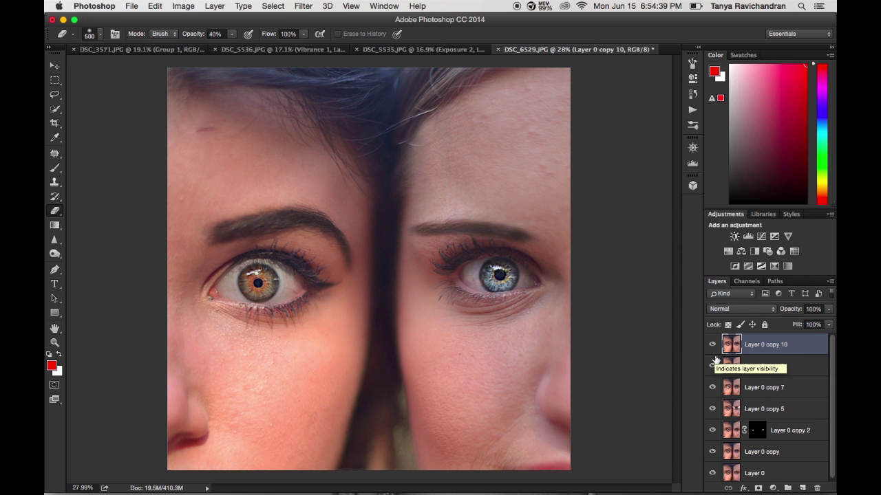
click(713, 345)
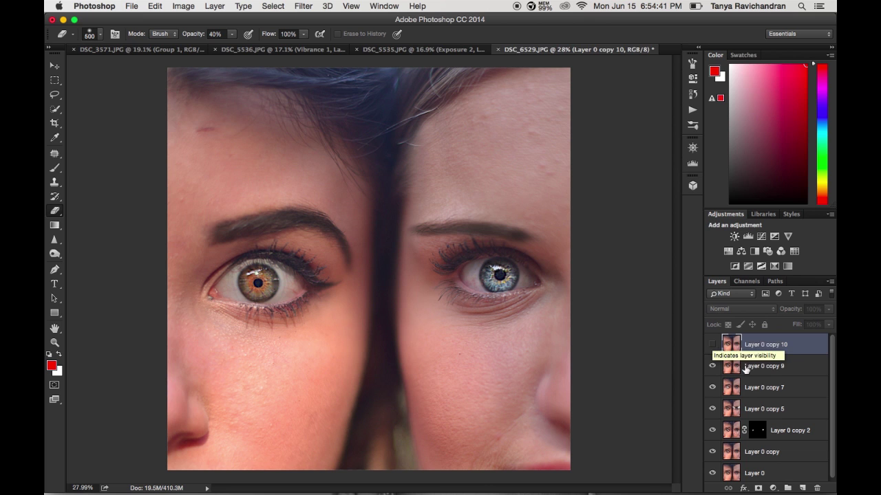
click(766, 366)
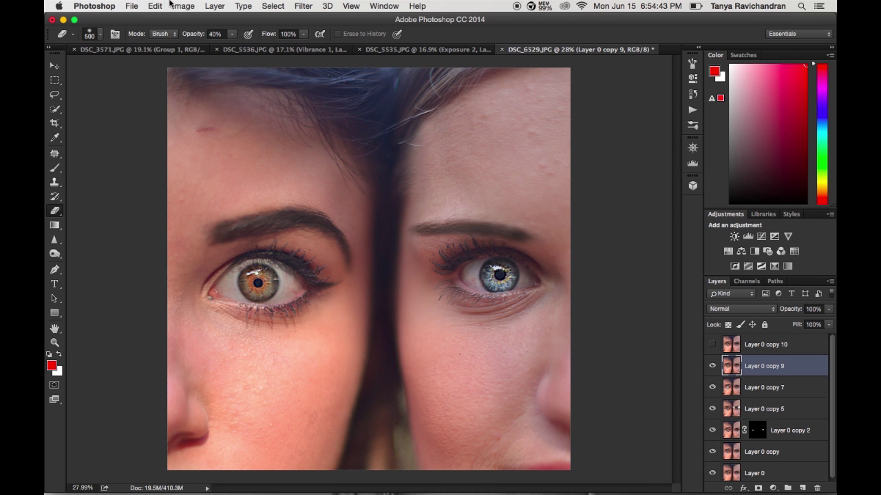
Apply a Gaussian Blur with a reduced radius to Layer 0 copy 9.
click(303, 6)
mouse_move(391, 138)
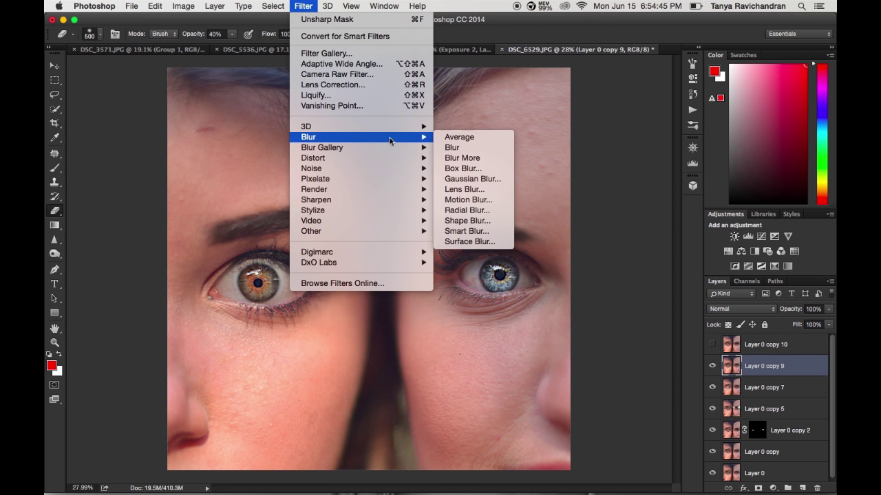
click(480, 180)
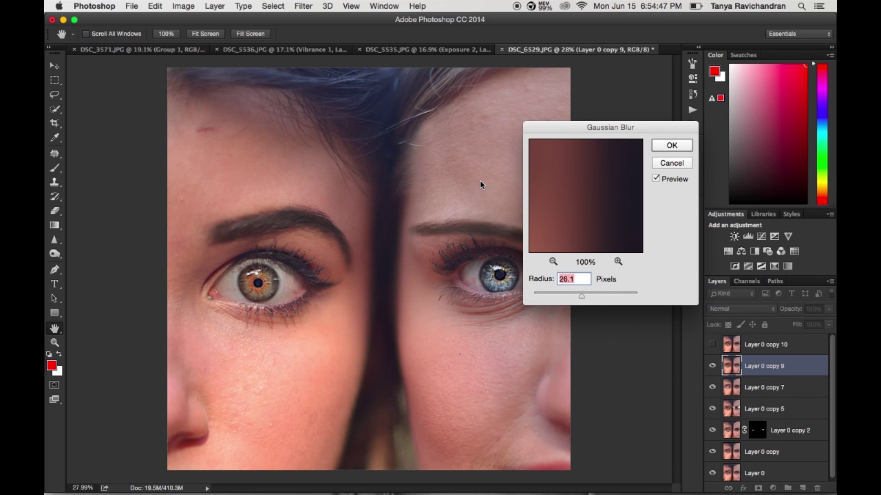
drag(581, 296, 580, 297)
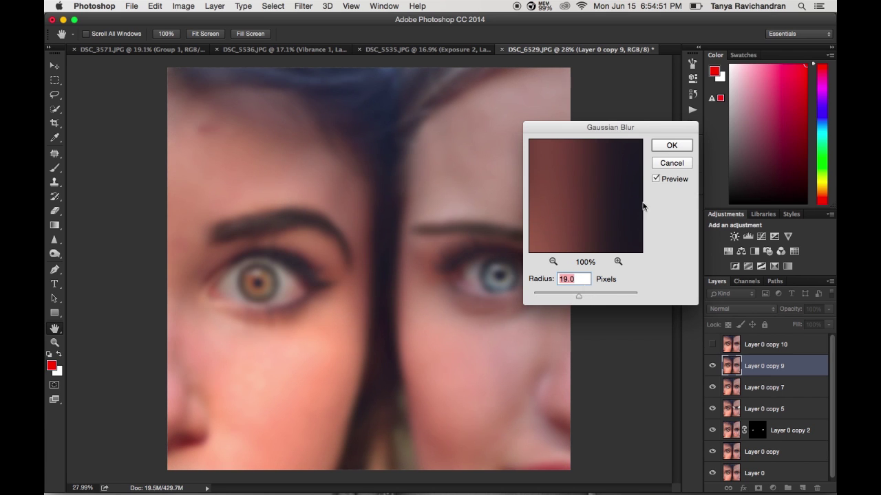
click(670, 146)
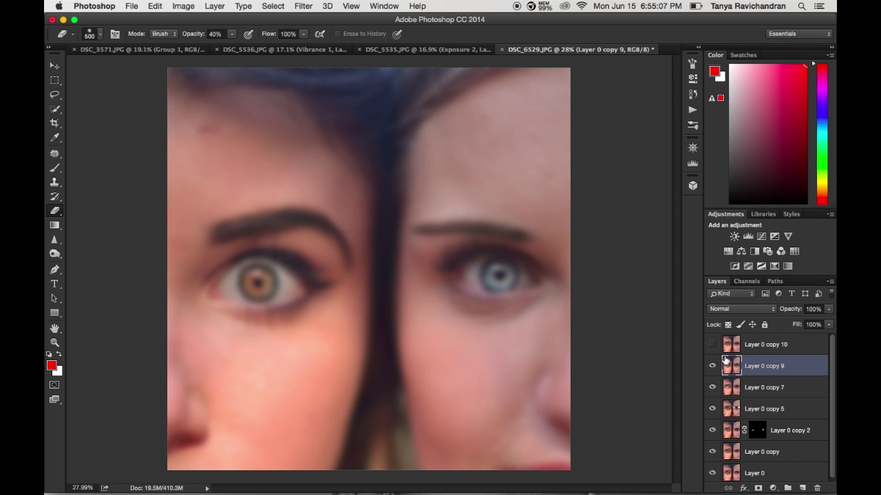
Apply Image onto Layer 0 copy 10 from Layer 0 copy 9 using Subtract, Scale 2, Offset 128.
click(713, 344)
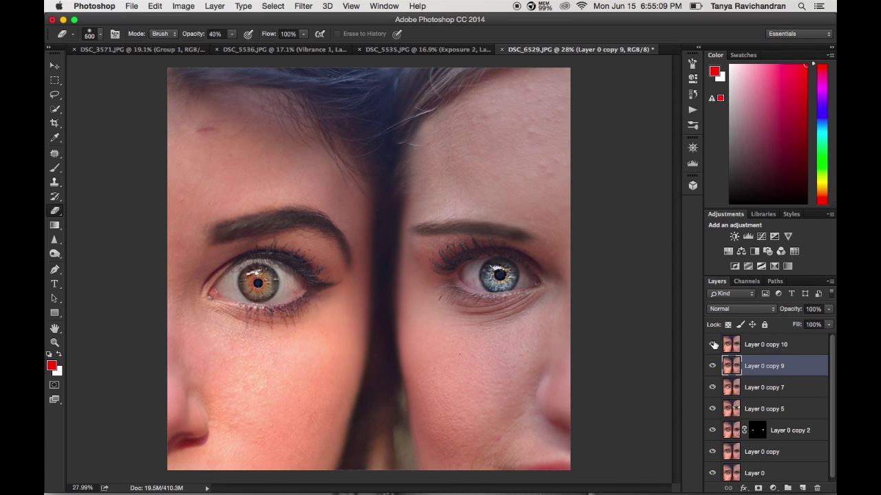
click(737, 349)
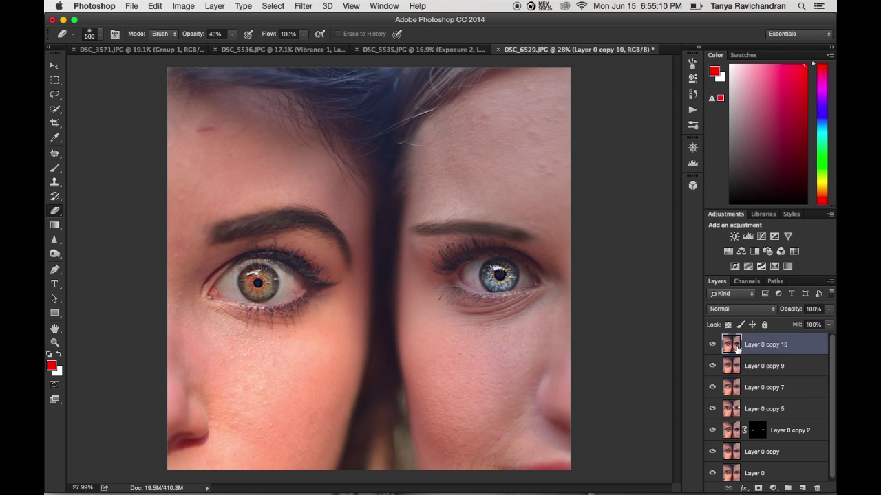
click(181, 5)
click(227, 173)
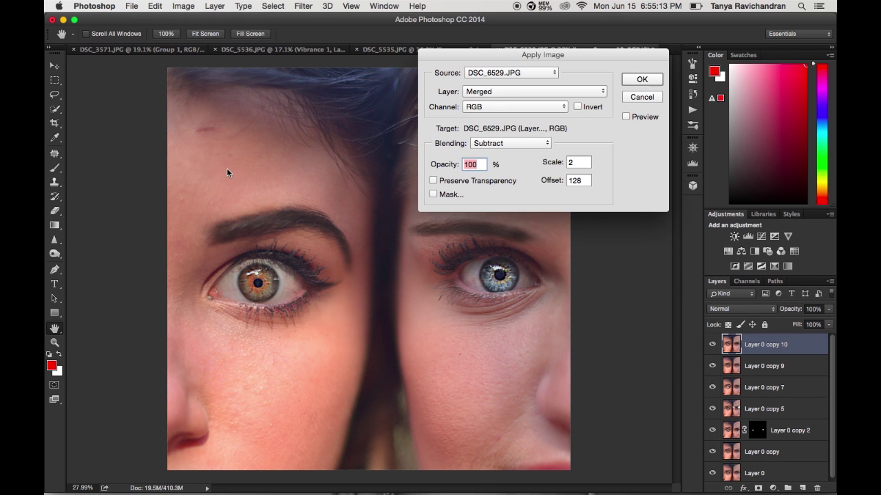
click(489, 92)
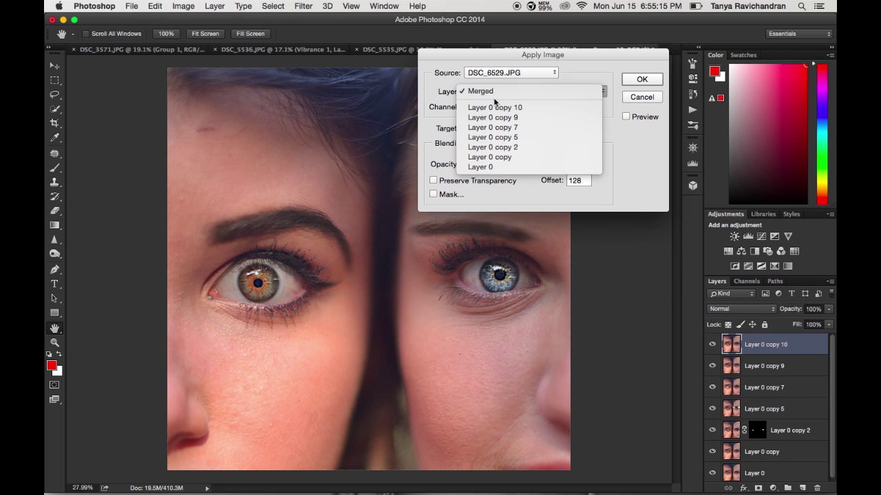
click(500, 118)
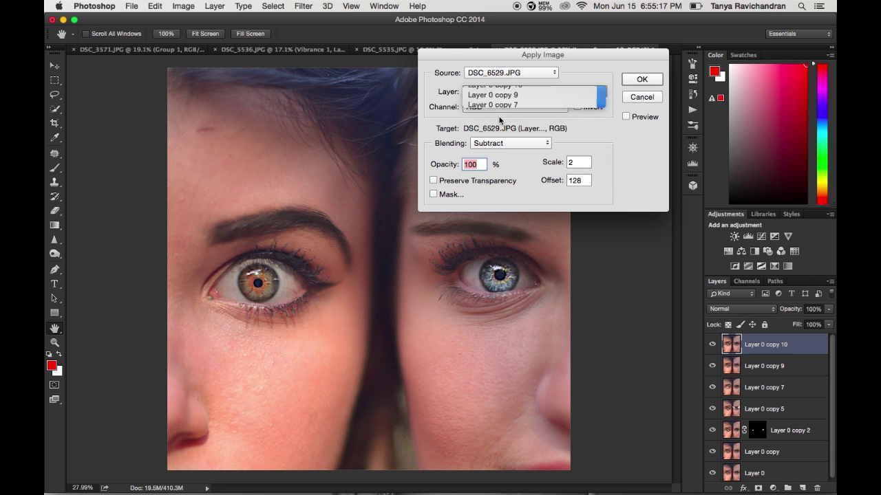
click(626, 116)
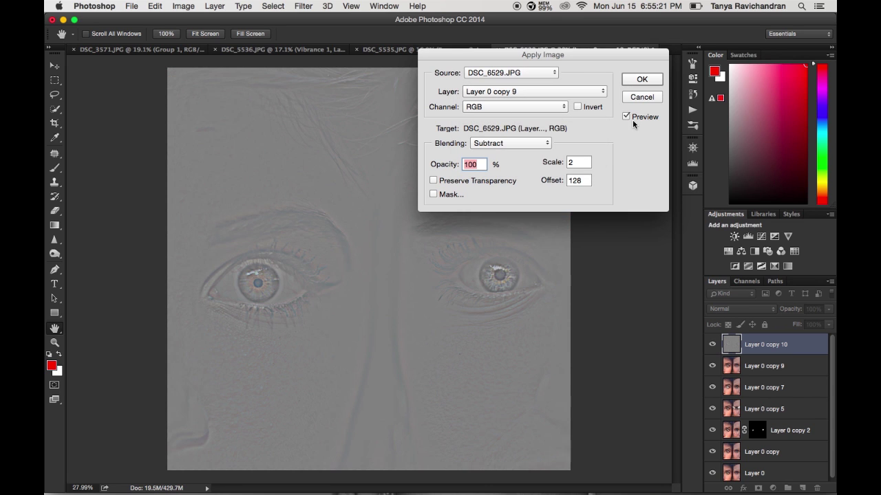
click(500, 145)
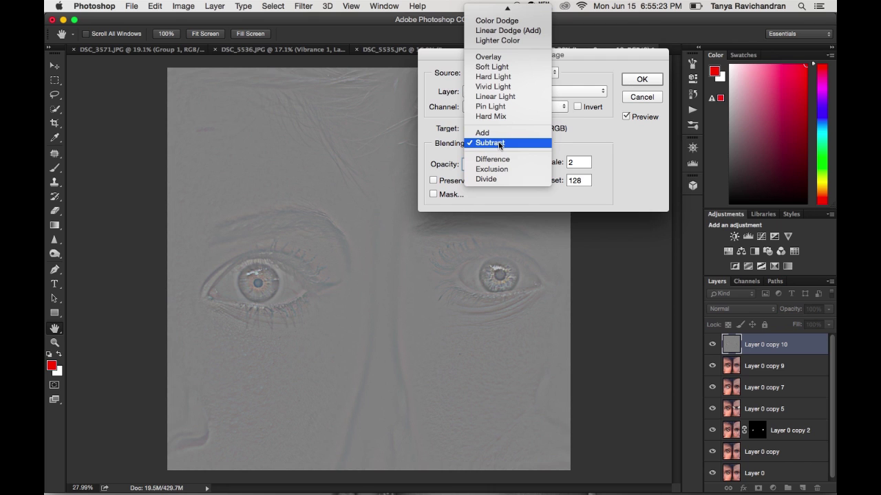
click(500, 143)
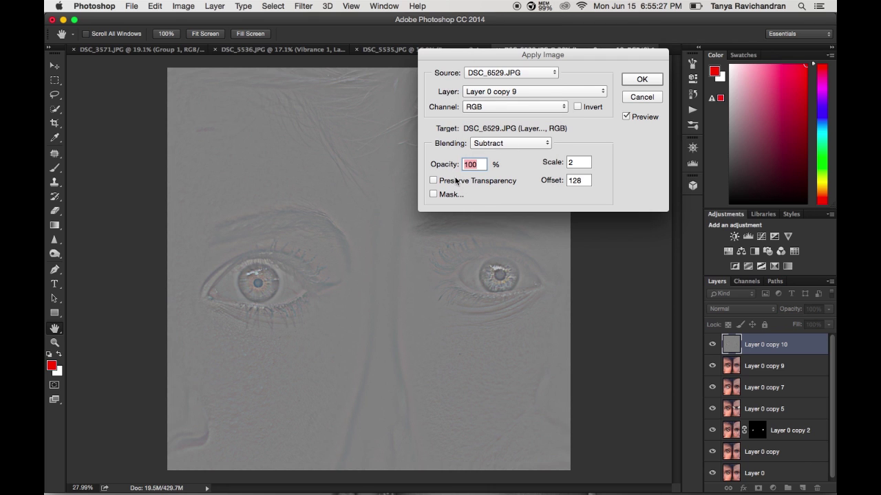
click(640, 79)
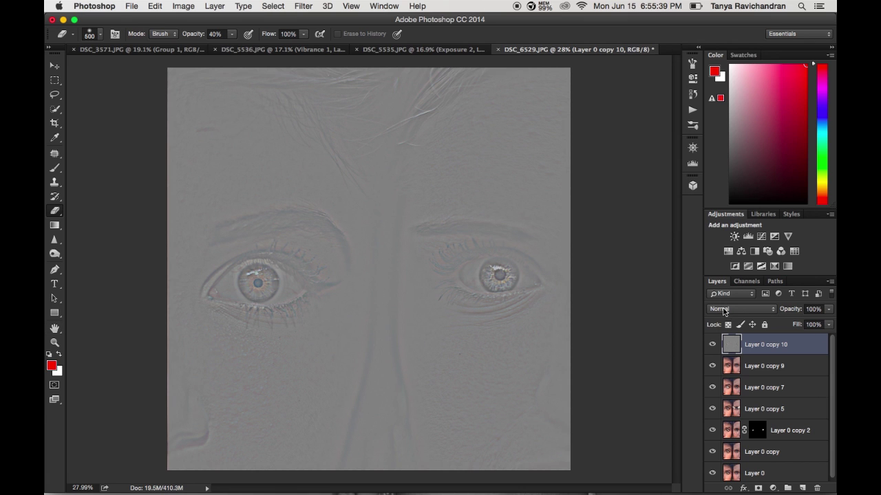
click(723, 311)
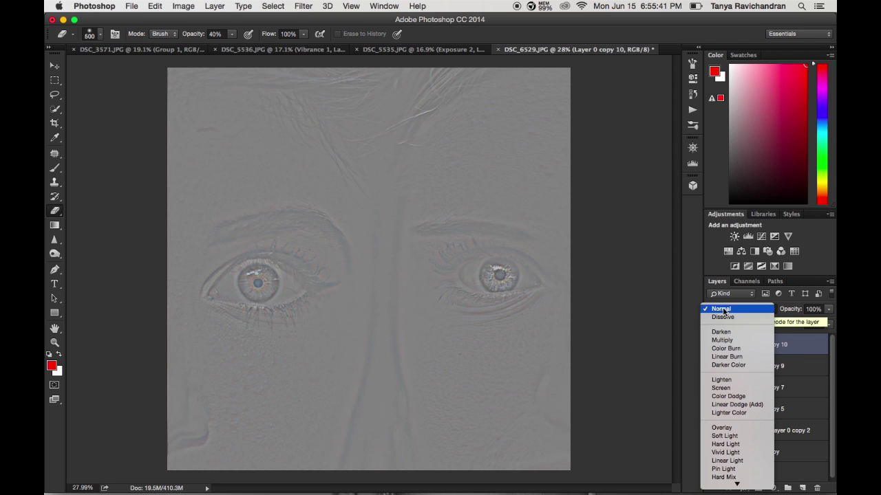
Set Layer 0 copy 10 to Linear Light and group it with Layer 0 copy 9 as Group 1.
click(729, 387)
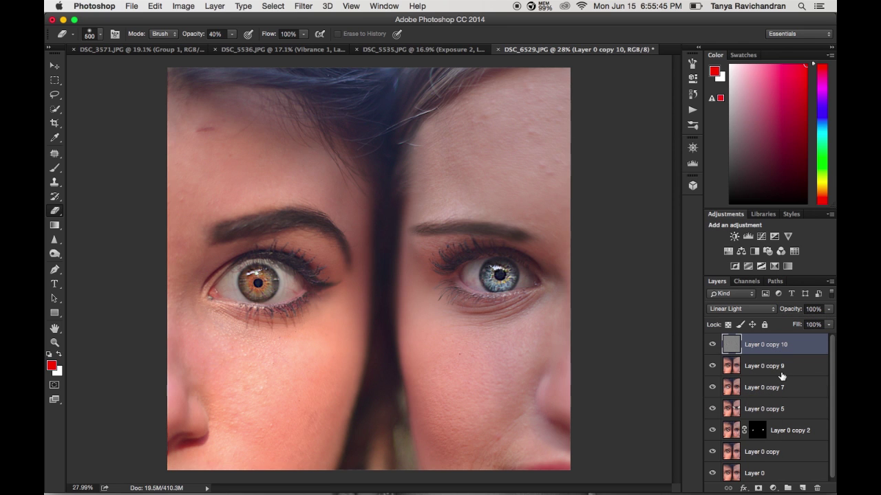
click(760, 372)
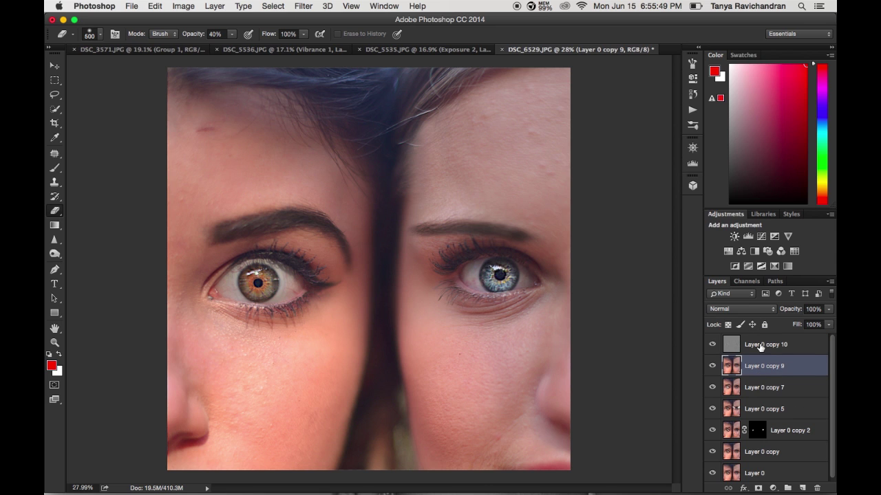
shift+click(760, 348)
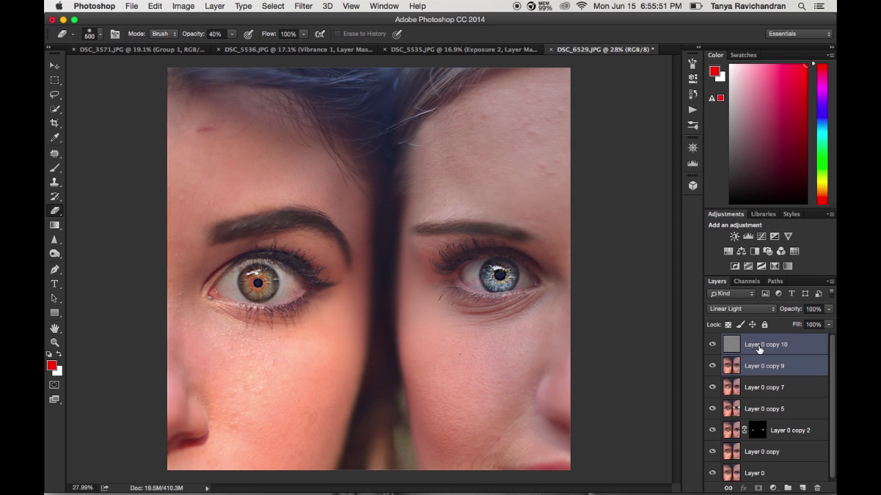
click(759, 351)
shift+click(757, 366)
key(super+g)
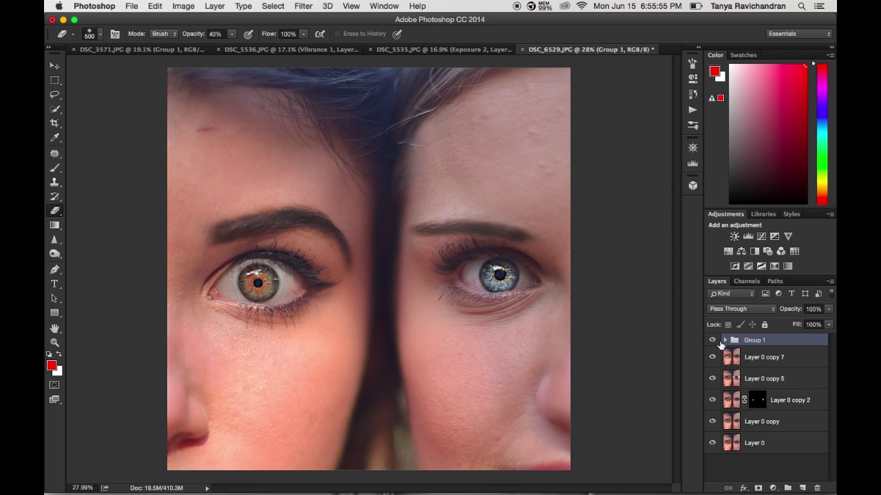
click(726, 342)
click(748, 378)
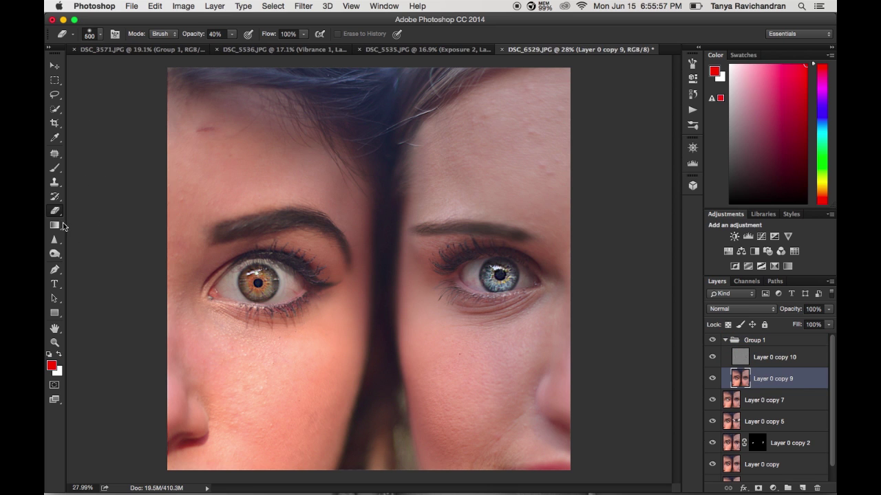
Switch to the freehand Lasso with a selection feather of 39.8 px.
click(56, 99)
drag(160, 36, 371, 59)
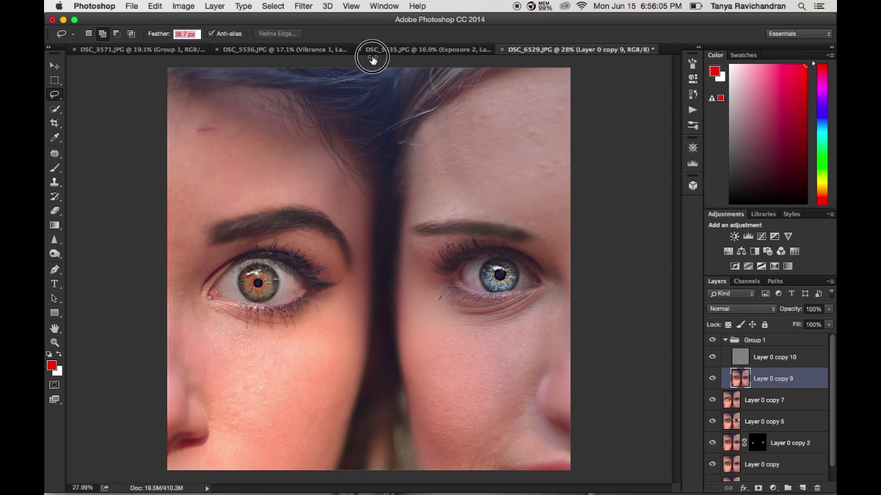
mouse_move(156, 39)
mouse_down()
mouse_move(182, 32)
mouse_move(154, 30)
mouse_up()
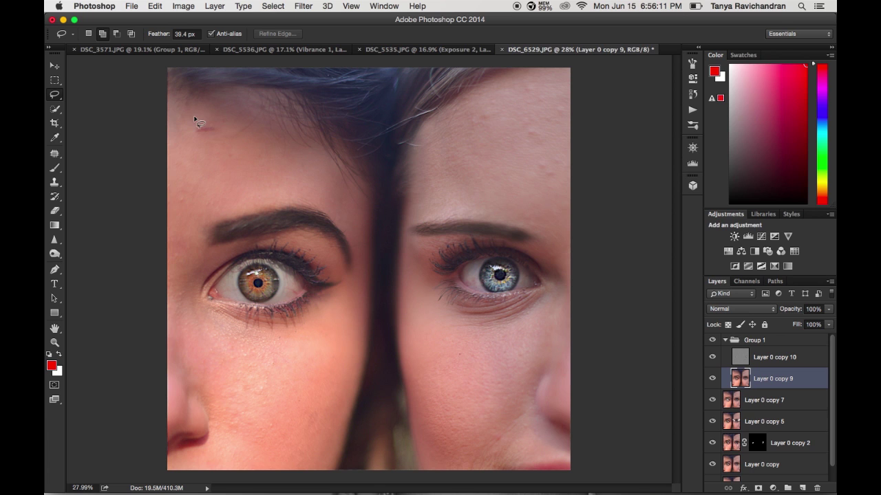
Lasso the left forehead, blur it with an 85.4 px Gaussian Blur, then deselect.
mouse_move(175, 113)
mouse_down()
mouse_move(177, 224)
mouse_move(193, 242)
mouse_move(236, 211)
mouse_move(318, 196)
mouse_move(343, 220)
mouse_move(361, 219)
mouse_move(356, 187)
mouse_move(308, 140)
mouse_move(238, 106)
mouse_move(176, 111)
mouse_up()
click(304, 6)
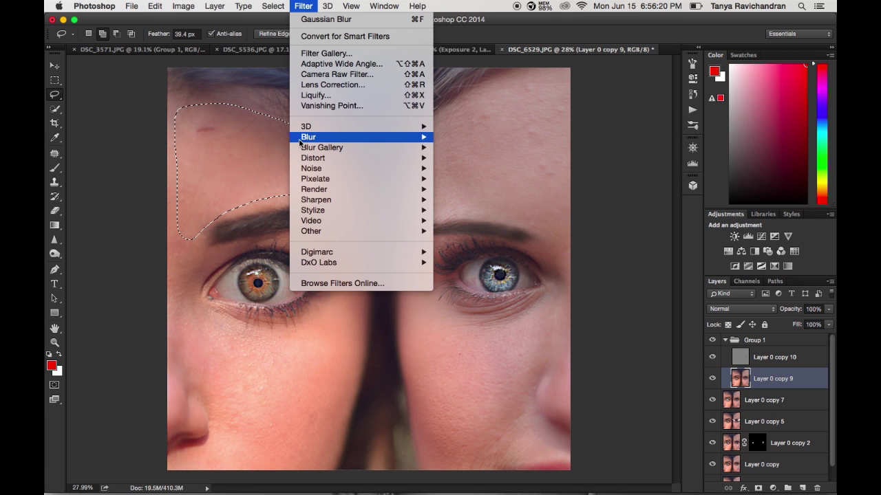
mouse_move(378, 137)
click(465, 182)
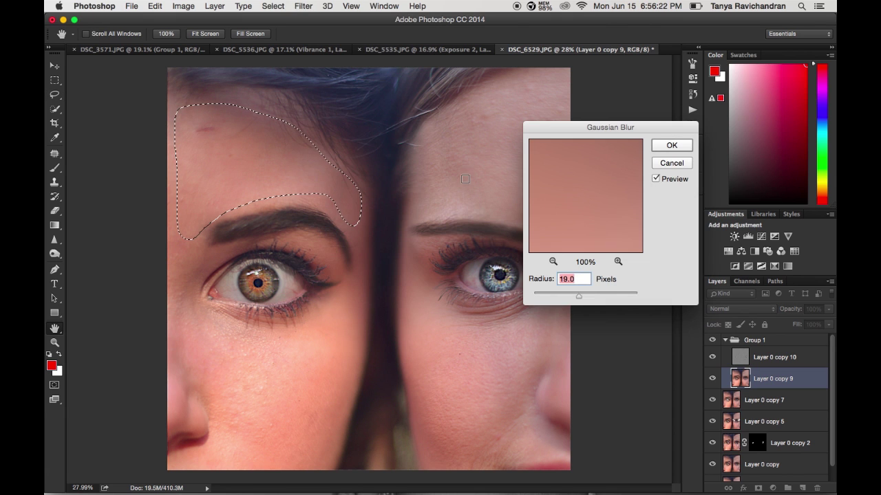
mouse_move(591, 297)
mouse_down()
mouse_move(604, 295)
mouse_move(597, 297)
mouse_up()
click(664, 144)
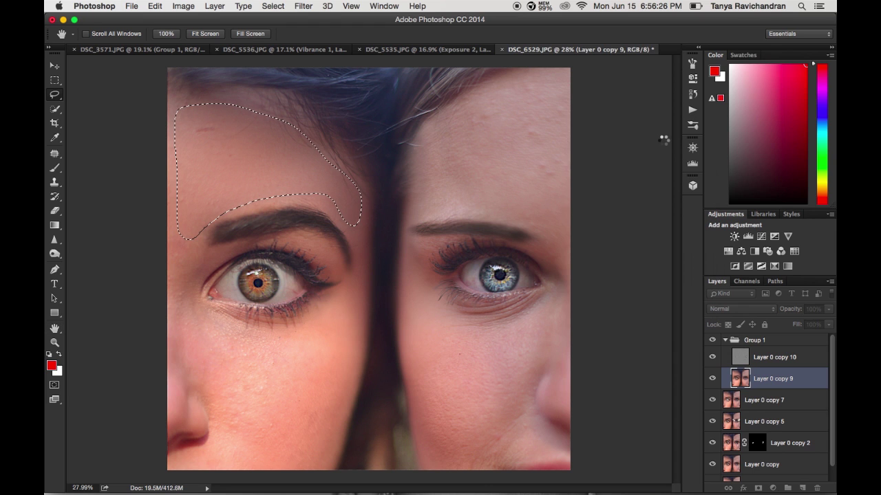
key(l)
key(super+d)
Redo the left cheek selection and apply the same Gaussian Blur to it.
mouse_move(201, 232)
mouse_down()
mouse_move(190, 264)
mouse_move(198, 307)
mouse_move(224, 318)
mouse_move(265, 328)
mouse_move(356, 303)
mouse_move(350, 350)
mouse_move(301, 425)
mouse_move(255, 430)
mouse_move(213, 390)
mouse_move(195, 257)
mouse_move(190, 304)
mouse_move(235, 329)
mouse_move(299, 336)
mouse_move(327, 324)
mouse_move(341, 364)
mouse_move(316, 432)
mouse_move(234, 428)
mouse_move(166, 309)
mouse_move(173, 230)
mouse_up()
key(super+d)
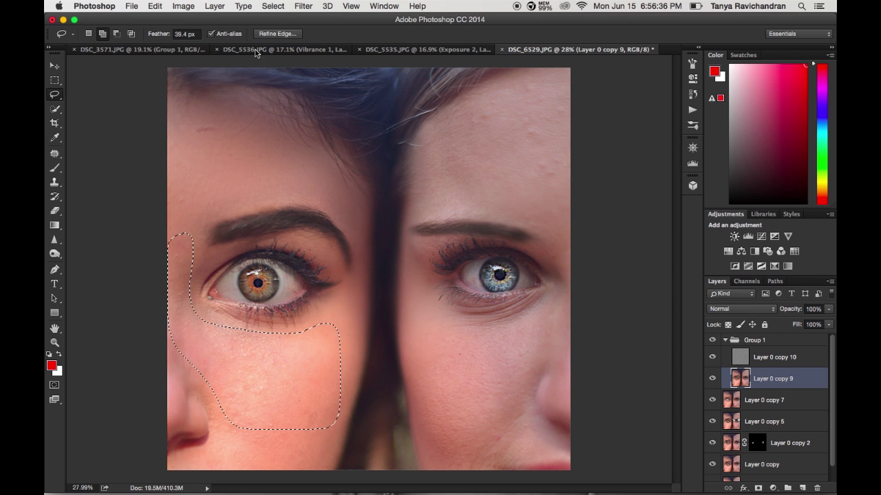
click(303, 7)
mouse_move(344, 137)
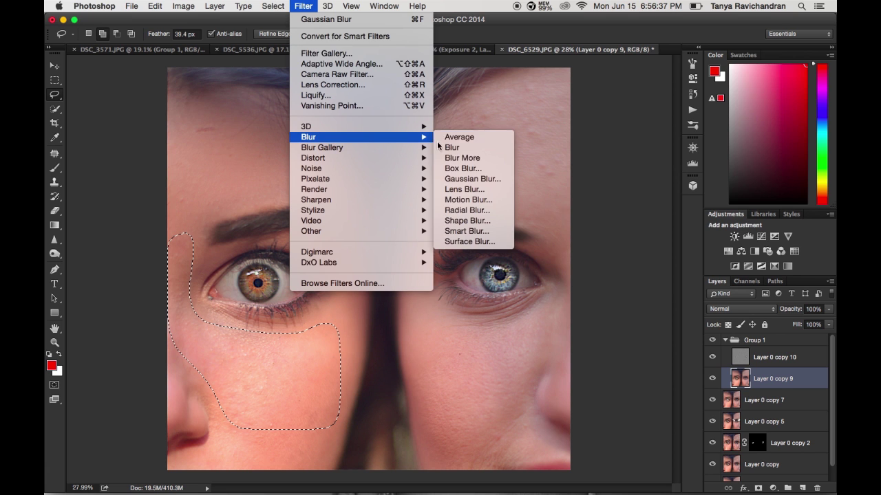
click(445, 177)
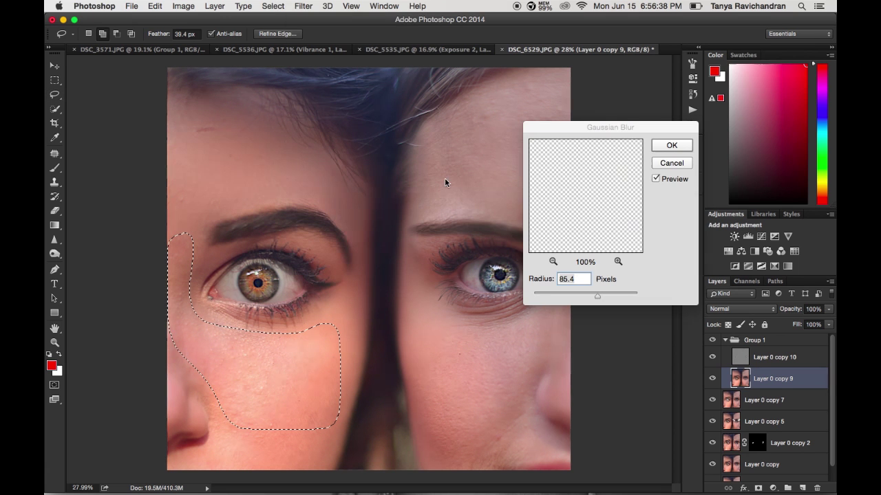
click(672, 163)
key(ctrl+d)
mouse_move(211, 335)
mouse_down()
mouse_move(259, 468)
mouse_move(337, 416)
mouse_move(324, 354)
mouse_move(214, 337)
mouse_up()
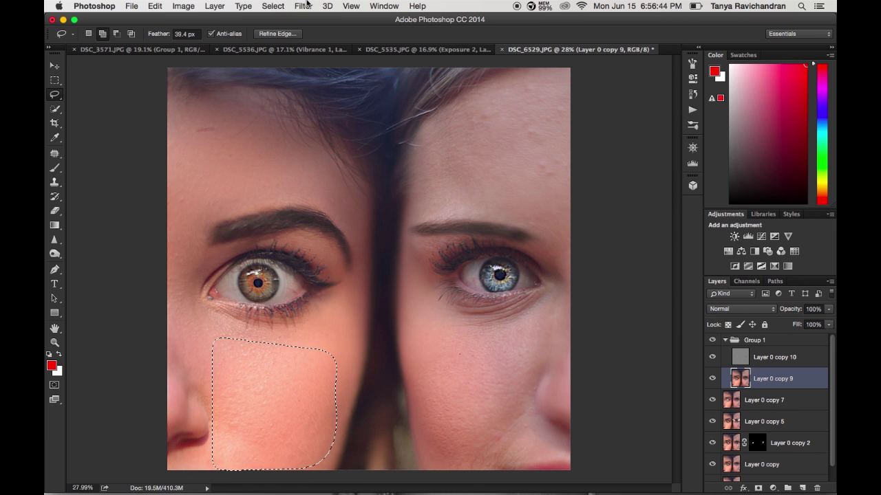
click(303, 6)
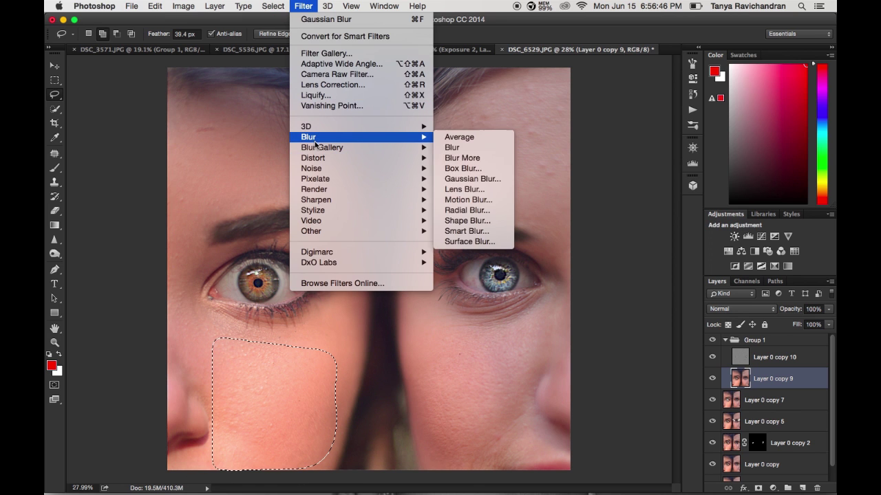
click(445, 180)
key(Return)
Gaussian-blur lassoed patches on the right forehead and right cheek, deselecting after each.
mouse_move(413, 212)
mouse_down()
mouse_move(579, 224)
mouse_move(584, 108)
mouse_move(555, 81)
mouse_move(483, 128)
mouse_up()
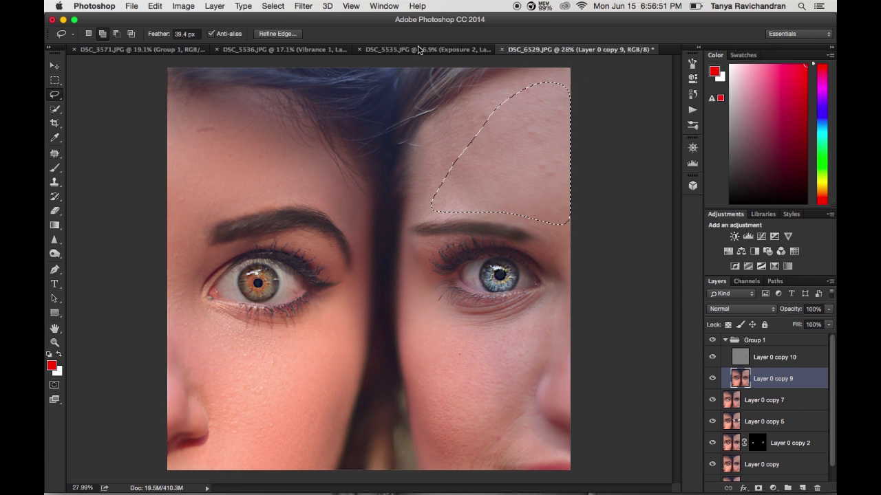
click(303, 6)
mouse_move(355, 136)
click(457, 178)
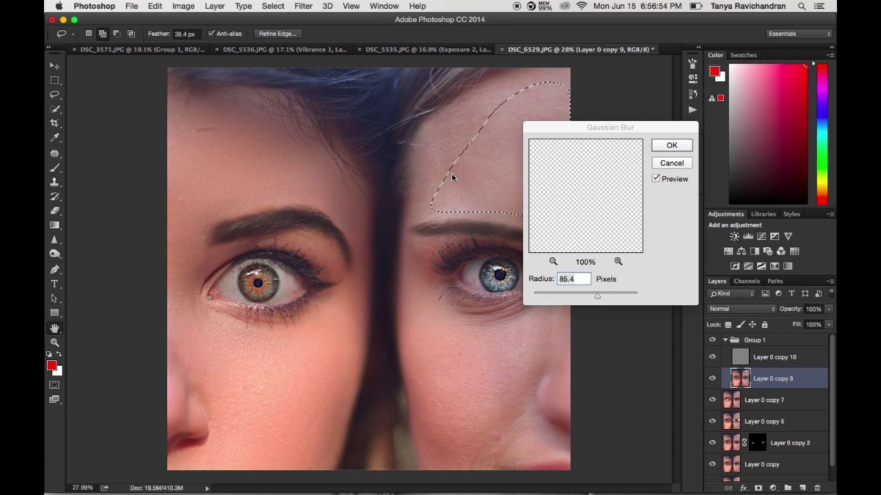
click(672, 146)
key(super+d)
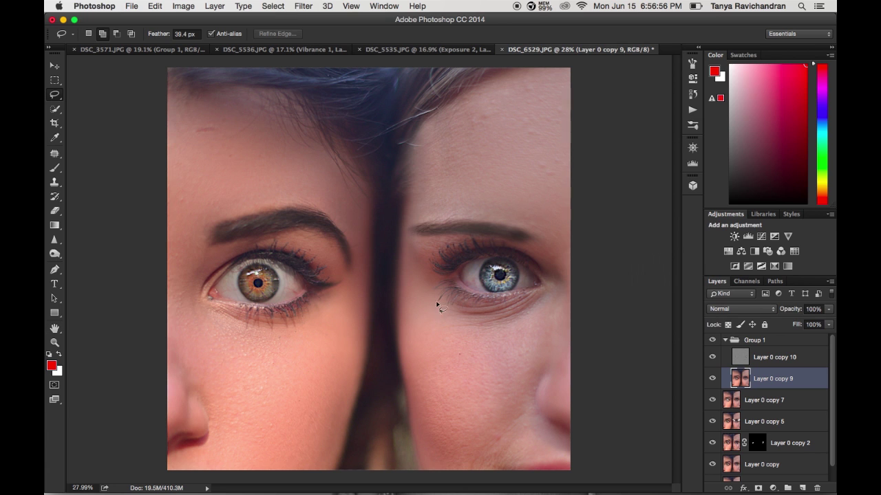
mouse_move(552, 301)
mouse_down()
mouse_move(513, 405)
mouse_move(451, 491)
mouse_move(419, 371)
mouse_move(422, 301)
mouse_up()
click(313, 5)
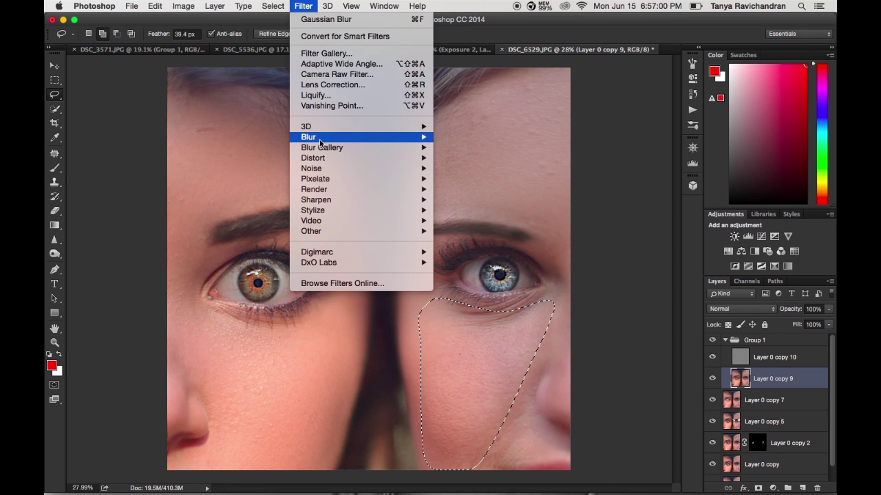
click(444, 180)
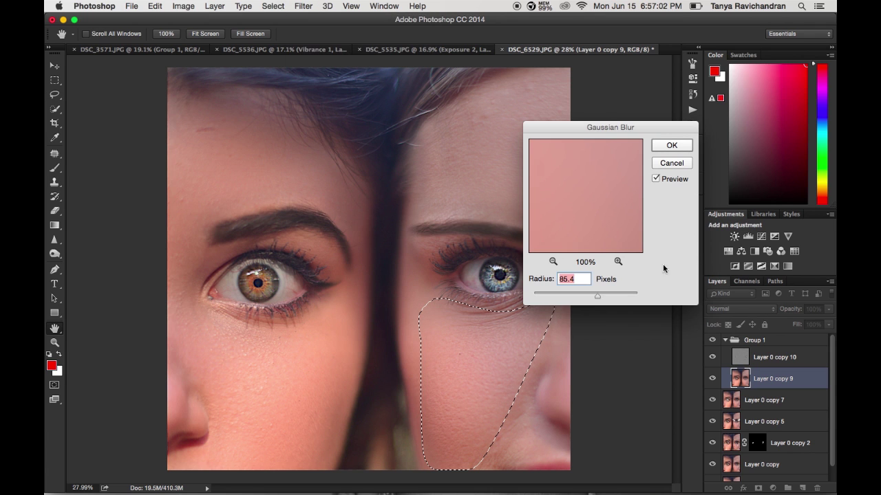
click(665, 152)
key(super+d)
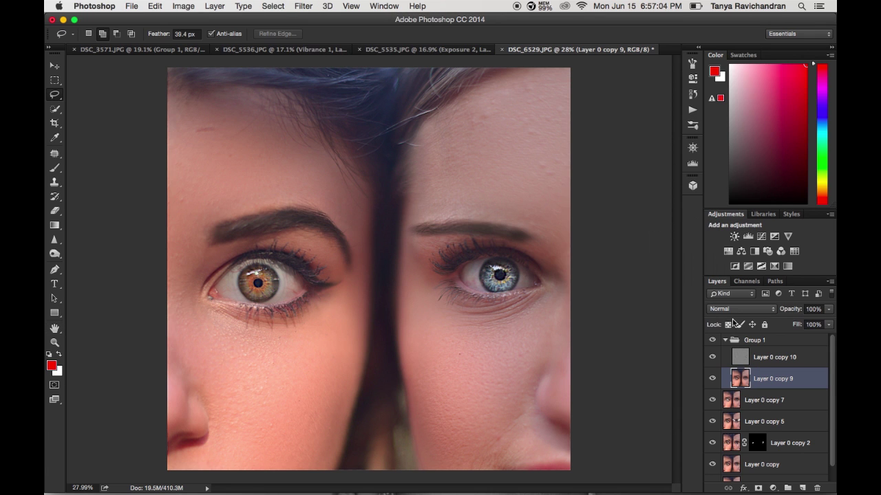
Duplicate Group 1 through Layer 0 and merge the copies into one Group 1 copy layer.
shift+click(761, 360)
click(724, 340)
click(712, 340)
click(712, 339)
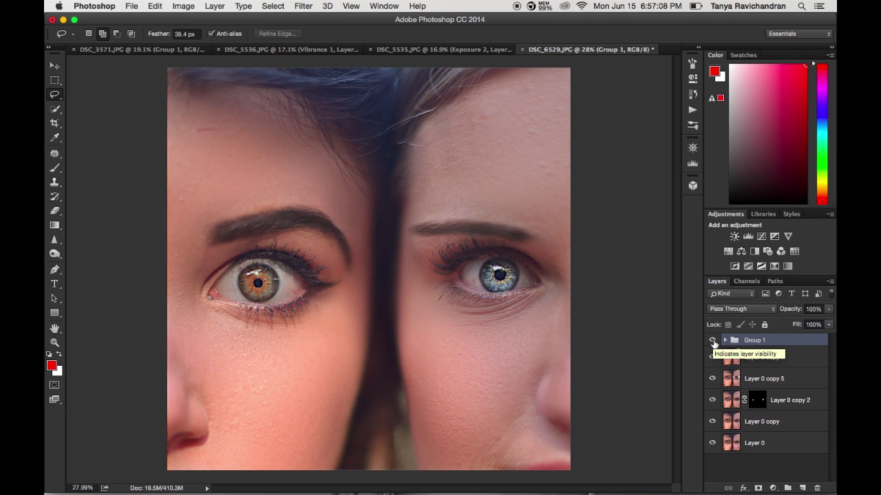
shift+click(757, 443)
key(super+j)
right_click(780, 392)
click(674, 307)
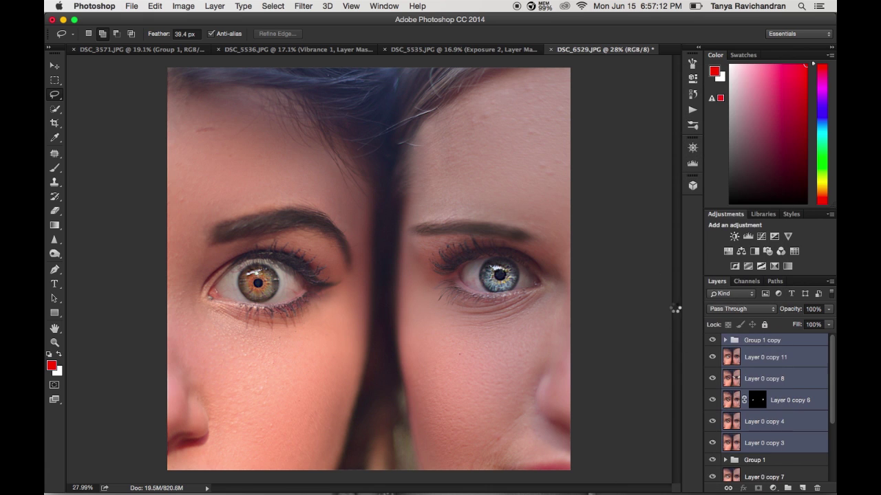
key(super+e)
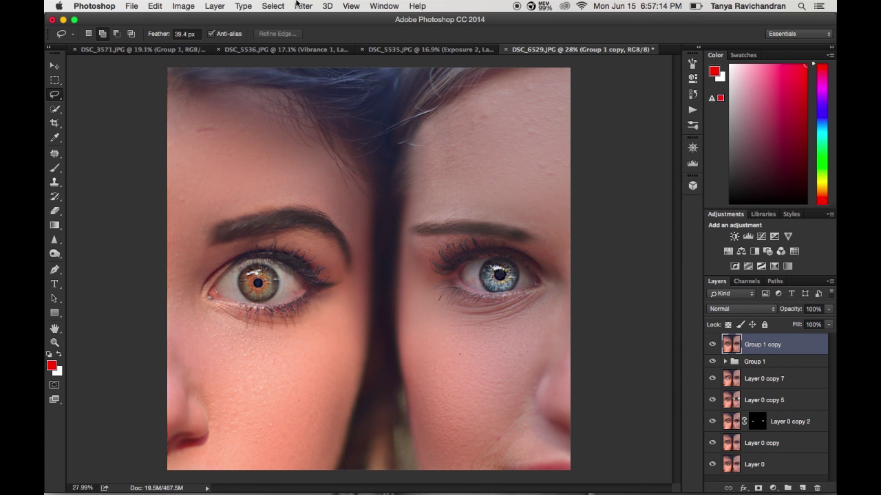
Apply a Surface Blur with Radius 35 to the merged layer.
click(288, 5)
mouse_move(312, 8)
mouse_move(313, 138)
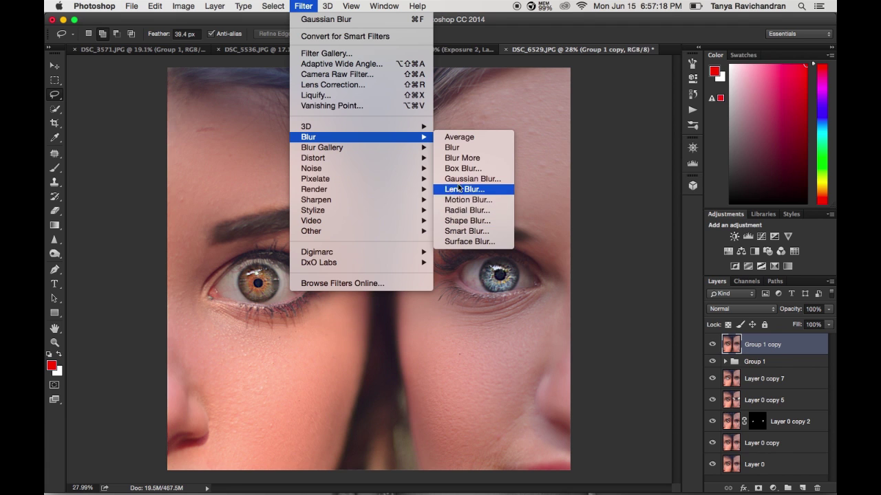
click(464, 239)
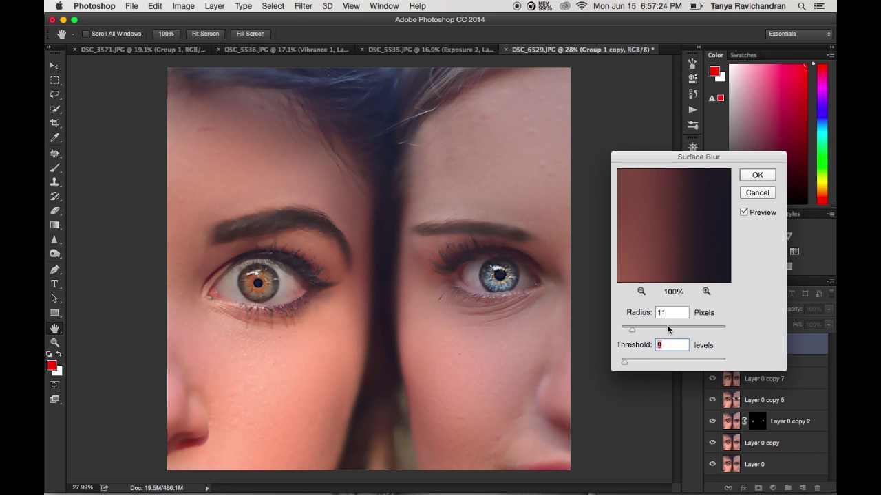
click(657, 328)
click(757, 174)
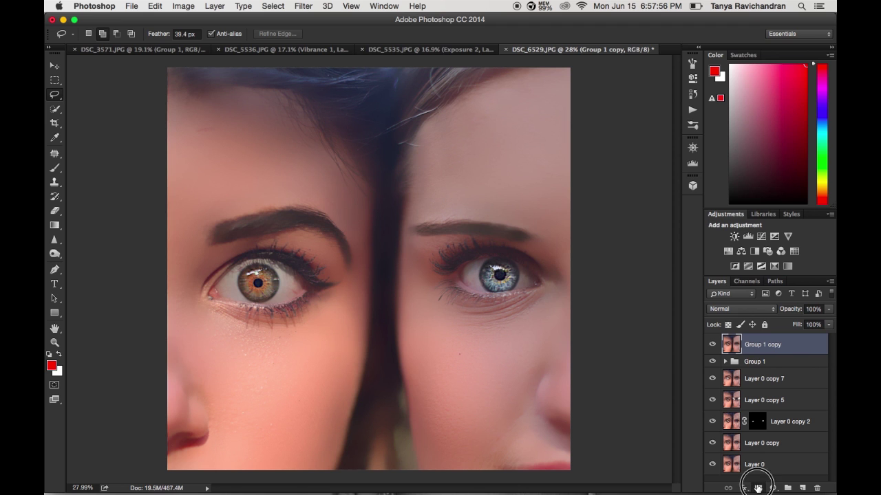
Add an inverted black mask to Group 1 copy and set a 250 px white brush.
click(757, 488)
click(55, 168)
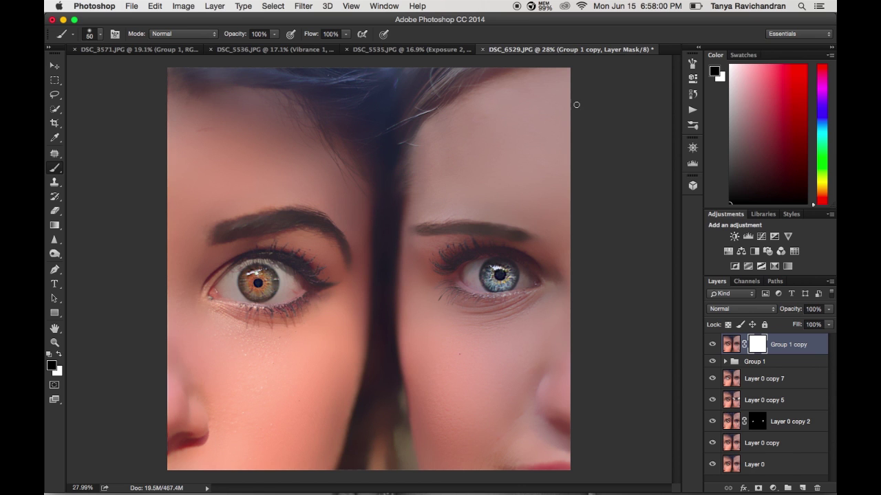
key(super+i)
key(bracketright)
key(bracketright)
key(bracketright)
key(bracketright)
key(bracketright)
key(bracketright)
key(bracketright)
key(bracketright)
key(bracketright)
key(bracketright)
key(bracketright)
key(bracketright)
key(x)
Paint white over the left forehead, left cheek and right cheek to reveal the smoothing.
mouse_move(213, 141)
mouse_down()
mouse_move(175, 125)
mouse_move(280, 155)
mouse_move(216, 159)
mouse_move(158, 285)
mouse_move(175, 215)
mouse_move(267, 156)
mouse_move(255, 166)
mouse_move(331, 193)
mouse_move(304, 161)
mouse_move(192, 340)
mouse_move(199, 331)
mouse_move(308, 363)
mouse_move(251, 360)
mouse_move(323, 327)
mouse_move(277, 416)
mouse_move(238, 359)
mouse_move(227, 473)
mouse_move(246, 393)
mouse_move(334, 334)
mouse_up()
key(bracketleft)
key(bracketleft)
key(bracketleft)
key(x)
mouse_move(215, 407)
mouse_down()
mouse_move(187, 386)
mouse_move(193, 421)
mouse_up()
key(x)
click(415, 318)
mouse_move(415, 318)
mouse_down()
mouse_move(439, 350)
mouse_move(429, 315)
mouse_move(508, 321)
mouse_move(455, 316)
mouse_move(530, 309)
mouse_move(492, 358)
mouse_move(537, 331)
mouse_move(479, 423)
mouse_move(493, 402)
mouse_move(457, 345)
mouse_move(441, 452)
mouse_move(426, 375)
mouse_move(443, 429)
mouse_move(513, 436)
mouse_move(516, 399)
mouse_move(510, 448)
mouse_move(556, 437)
mouse_move(579, 264)
mouse_move(496, 216)
mouse_move(424, 208)
mouse_move(517, 208)
mouse_move(529, 169)
mouse_up()
mouse_move(571, 50)
mouse_down()
mouse_move(554, 141)
mouse_move(387, 39)
mouse_move(364, 52)
mouse_move(372, 53)
mouse_up()
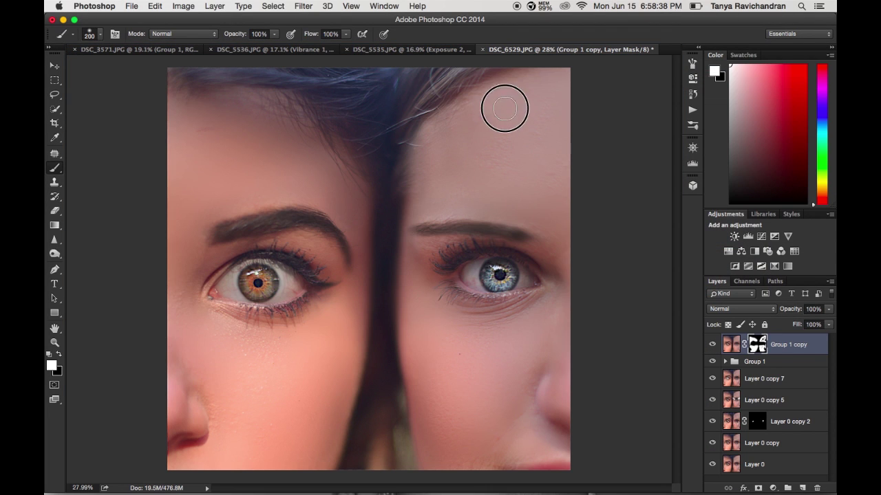
Feather the layer mask to 44.6 px in Mask Properties.
double_click(758, 344)
click(613, 166)
click(603, 166)
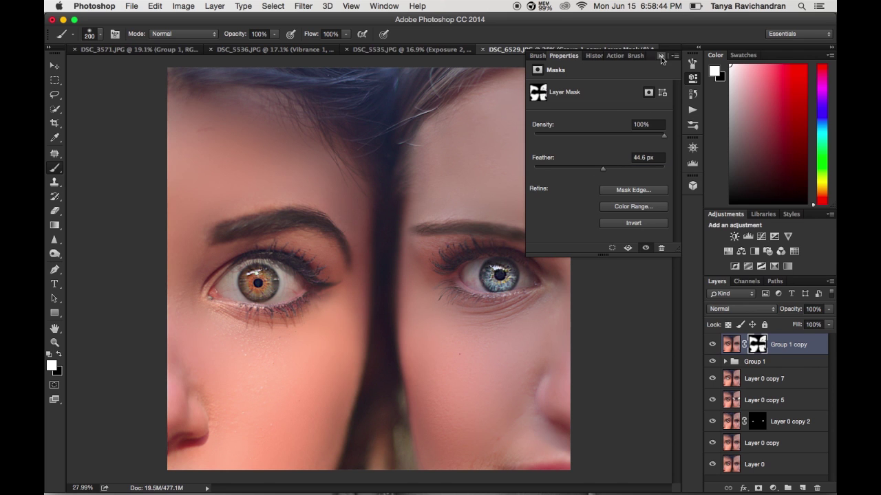
Lower Group 1 copy to 69% opacity and group it with the layers below into Group 2.
click(660, 58)
drag(796, 309, 772, 310)
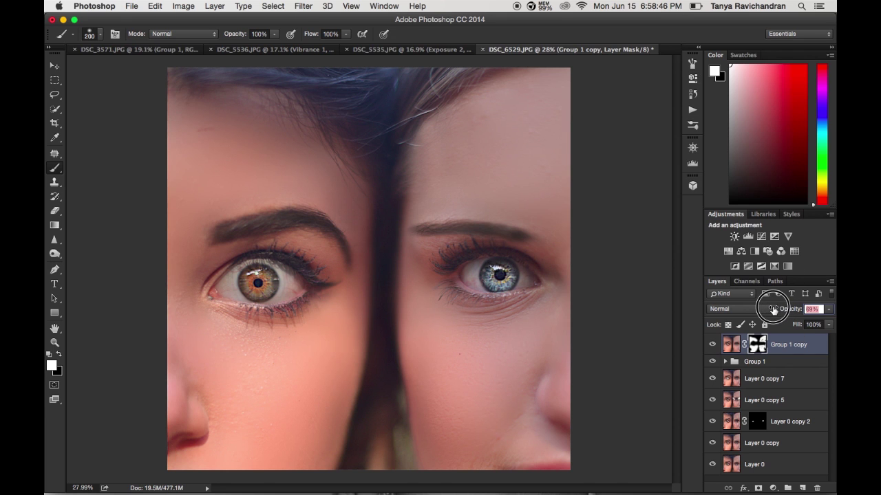
shift+click(761, 443)
key(super+g)
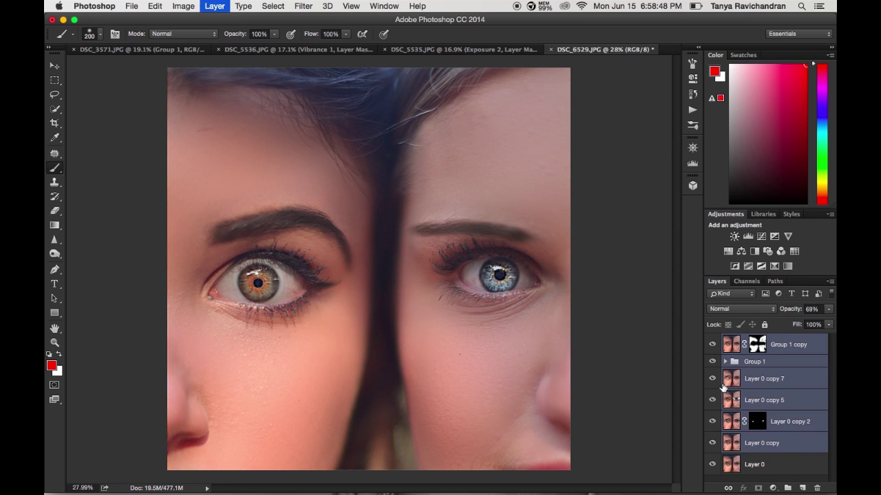
Toggle Group 2 to compare, then expand it and select Group 1 copy.
click(712, 340)
click(712, 340)
click(712, 340)
click(712, 340)
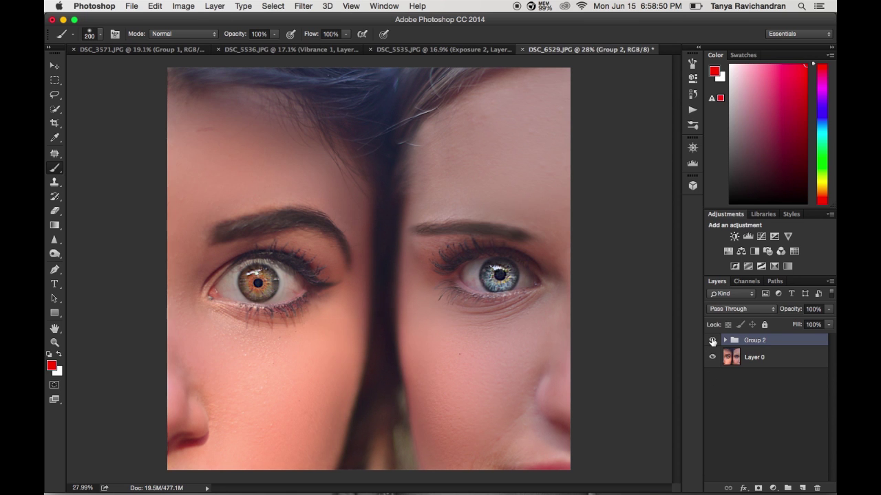
click(724, 341)
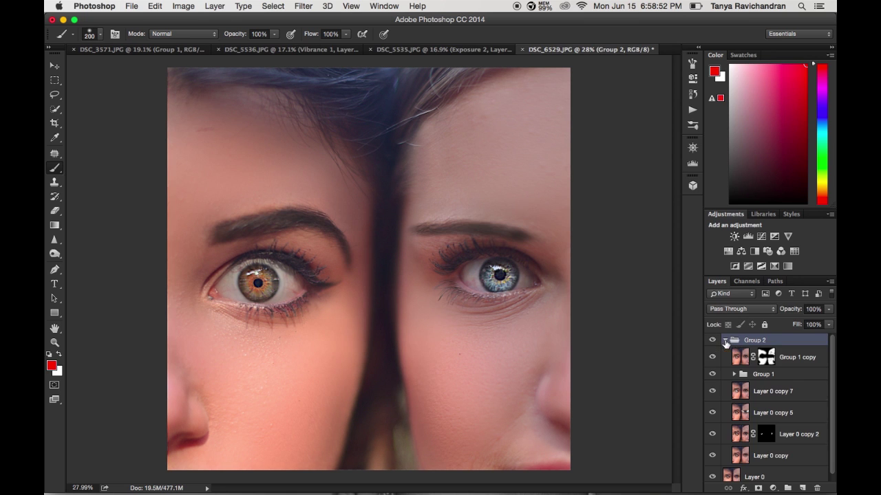
click(780, 359)
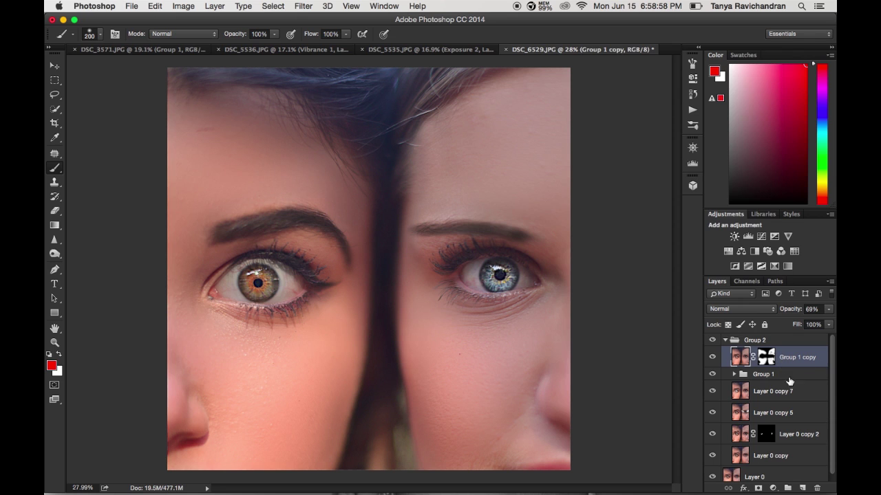
click(774, 488)
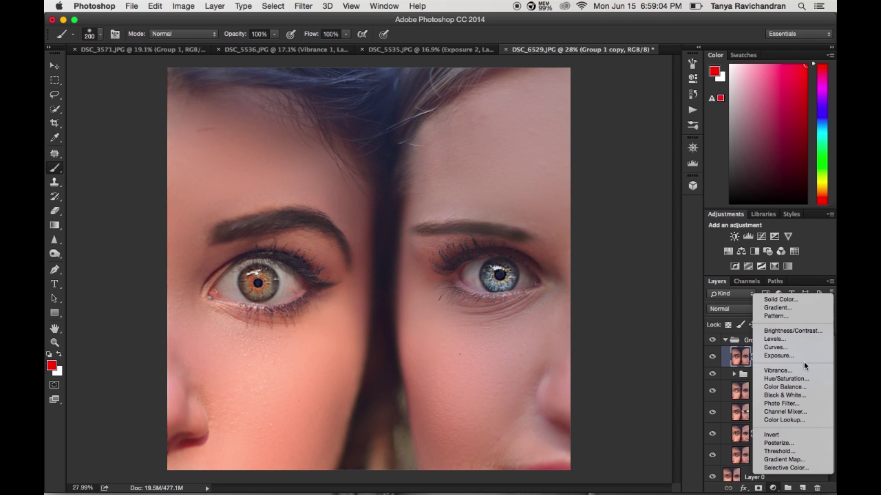
Add a Curves 1 layer with a slight darkening tweak to the shadows.
click(788, 347)
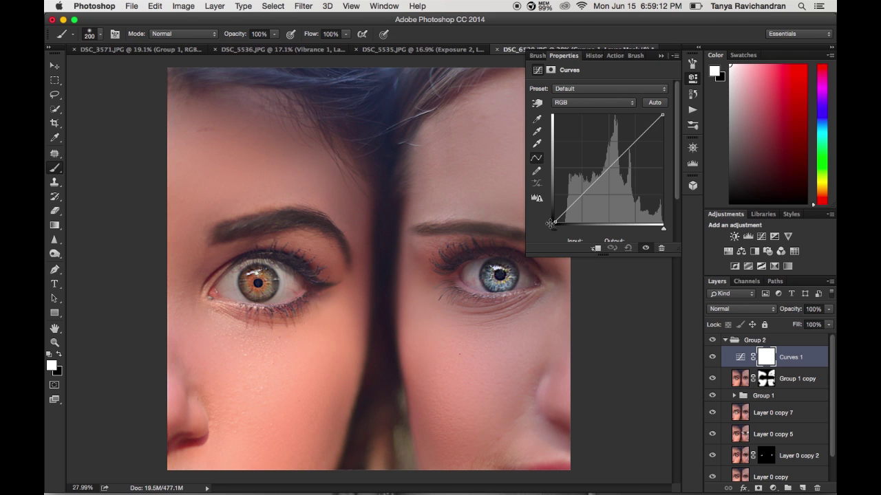
mouse_move(608, 169)
mouse_down()
mouse_move(590, 144)
mouse_move(607, 164)
mouse_up()
drag(579, 207, 576, 202)
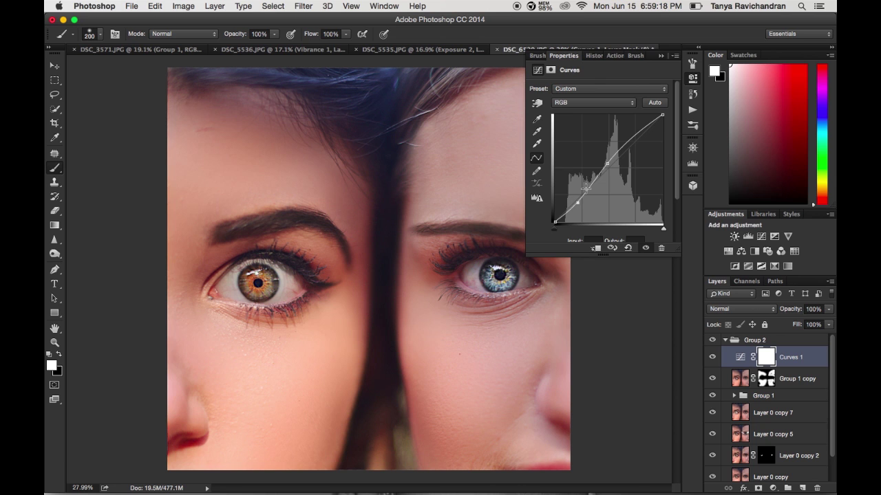
drag(605, 164, 606, 165)
click(660, 56)
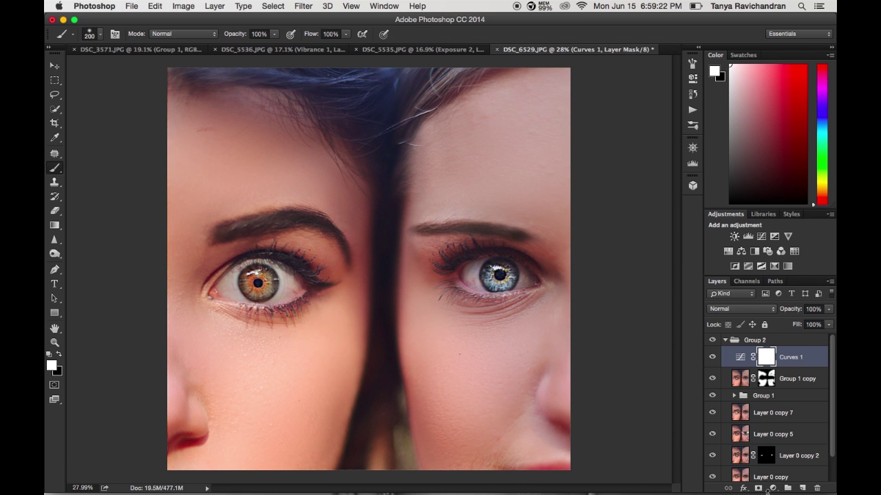
Add Selective Color 1 with Yellow and Black in the Yellows set to -25.
click(772, 488)
key(Escape)
click(772, 488)
click(777, 477)
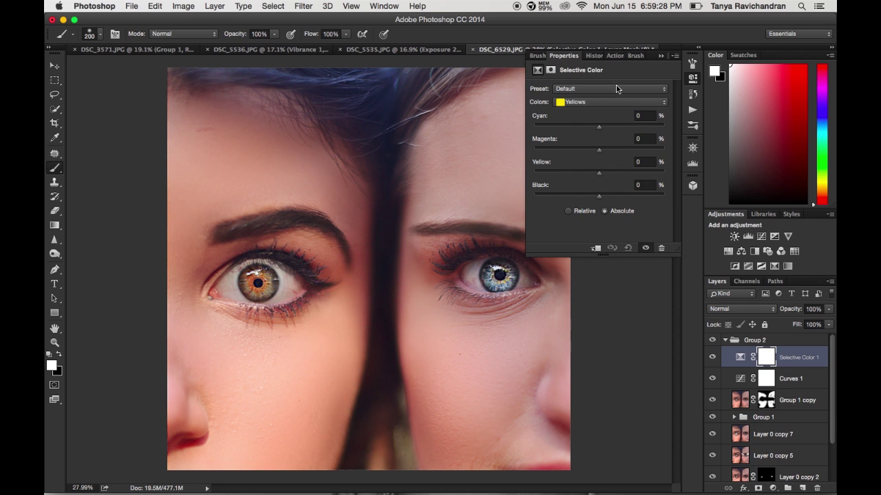
click(578, 103)
click(578, 101)
click(552, 172)
drag(552, 171, 585, 190)
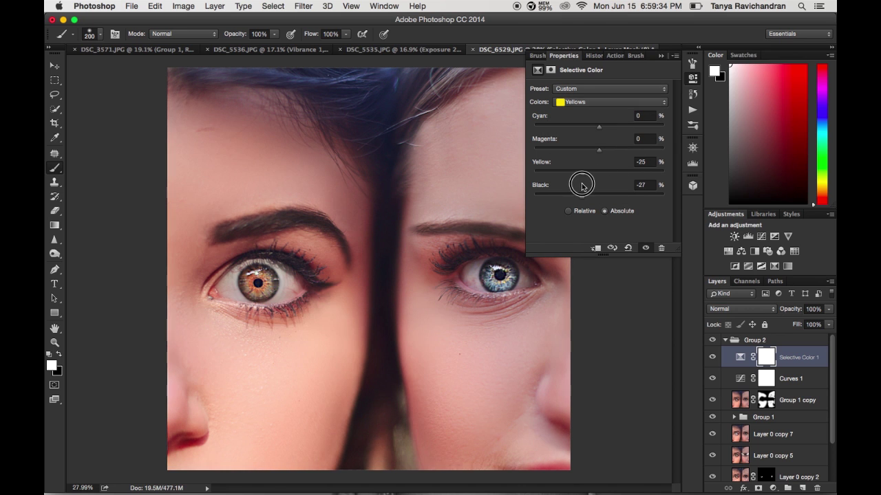
click(660, 55)
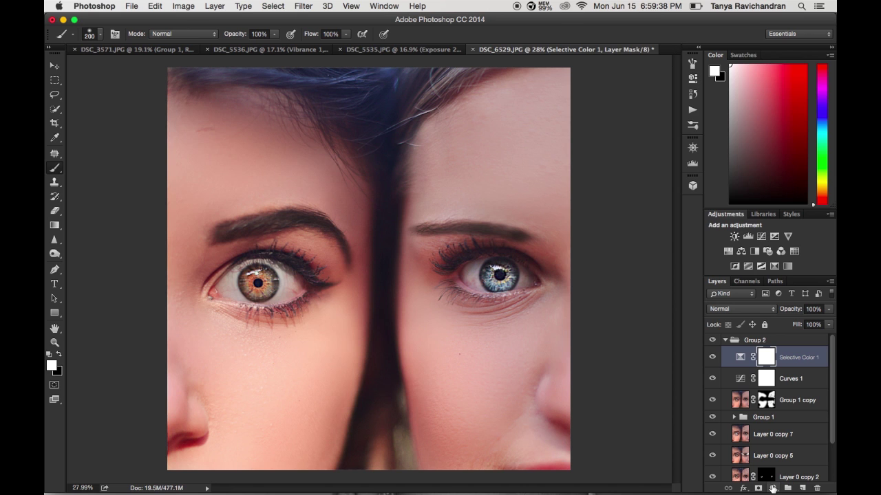
click(772, 488)
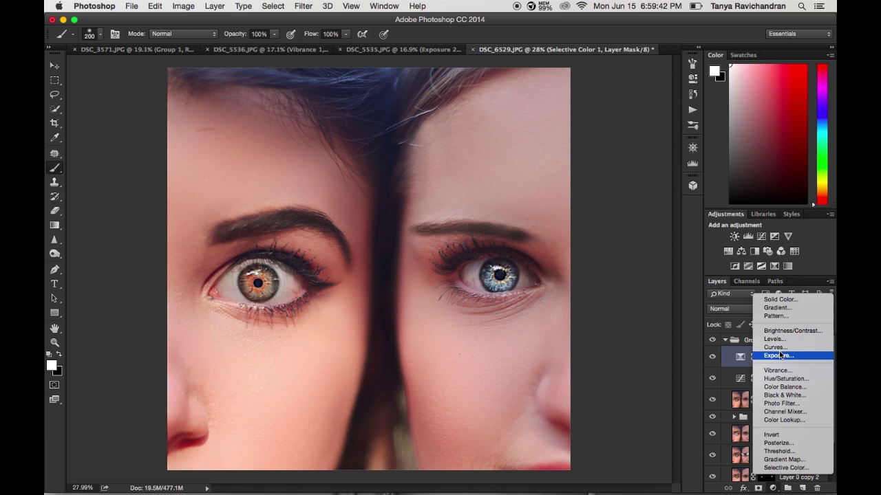
Add a Curves 2 layer with a lifted black point and an S-shaped contrast curve.
click(740, 357)
click(554, 221)
mouse_move(554, 222)
mouse_down()
mouse_move(556, 209)
mouse_move(542, 211)
mouse_up()
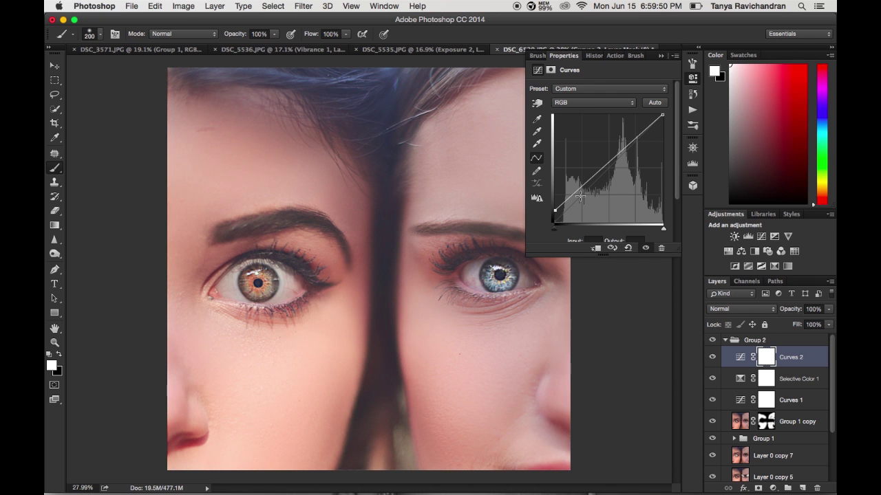
click(580, 197)
drag(617, 154, 625, 144)
drag(584, 198, 583, 199)
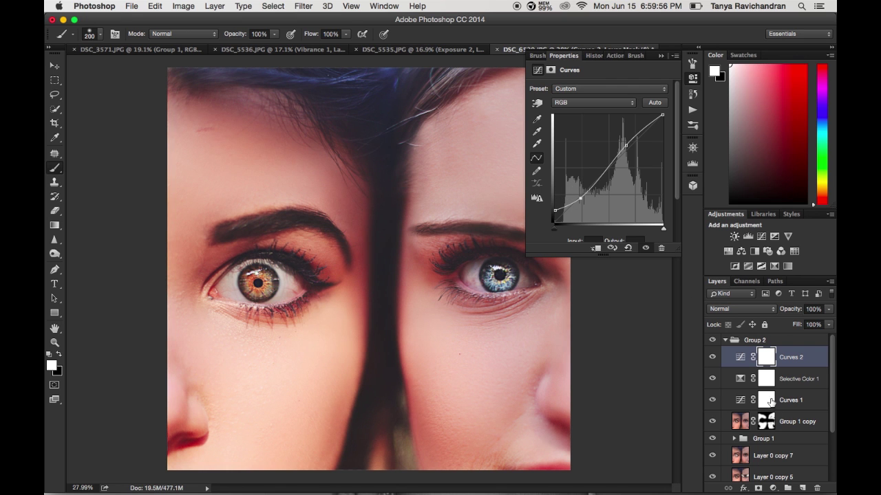
Add an Exposure layer with Offset +0.0339 and Gamma 0.77.
click(772, 488)
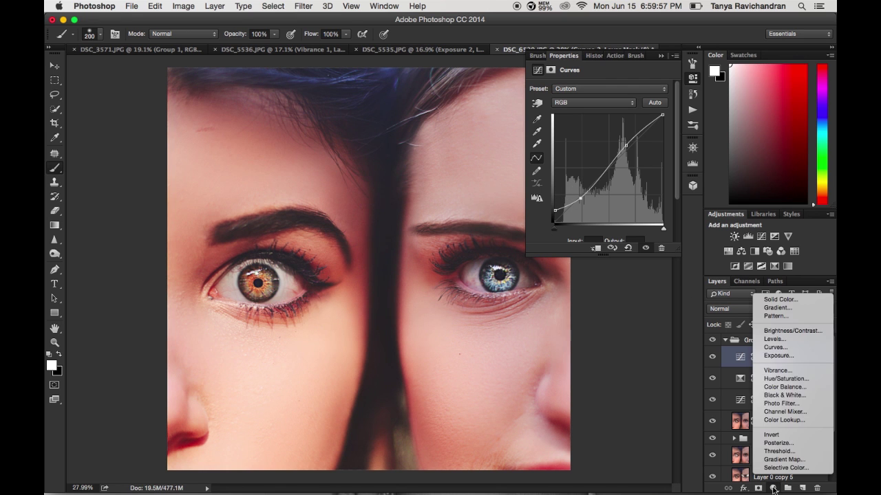
click(781, 359)
drag(596, 143, 611, 165)
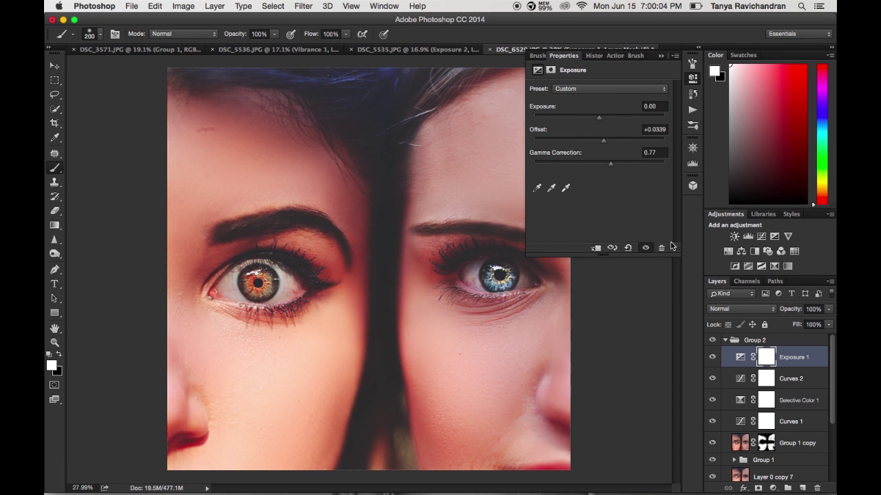
click(772, 488)
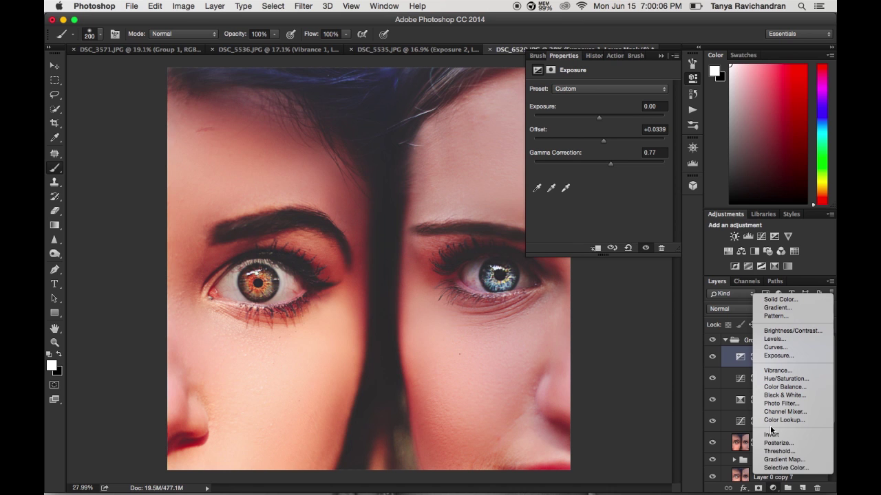
Add Selective Color 2 with Reds set to Yellow -32, Magenta -14, Black -26.
click(772, 468)
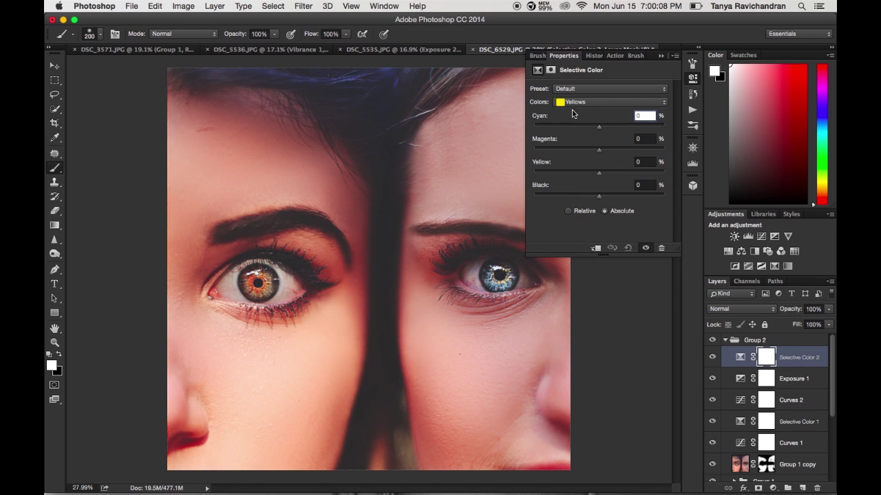
click(569, 102)
click(564, 94)
drag(577, 172, 589, 149)
mouse_move(599, 195)
mouse_down()
mouse_move(582, 198)
mouse_move(593, 197)
mouse_up()
click(661, 56)
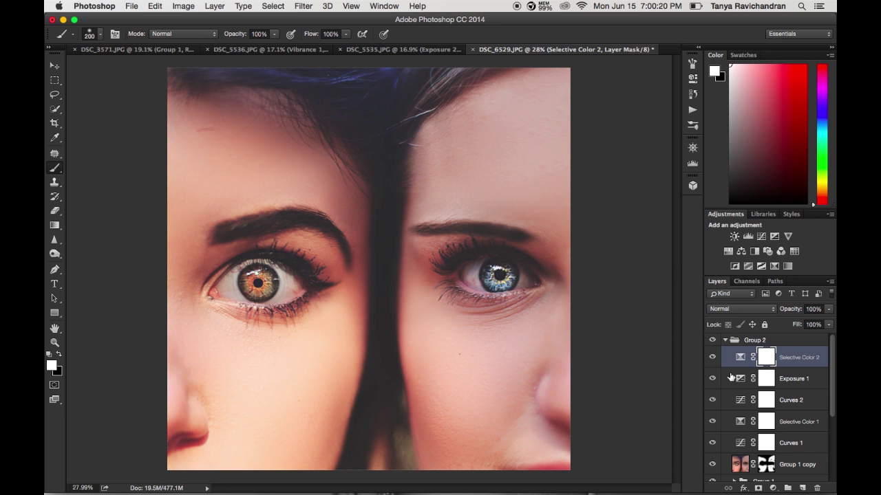
Toggle Group 2's visibility to compare the grade against the original.
click(712, 342)
click(712, 342)
click(712, 341)
click(712, 342)
click(773, 487)
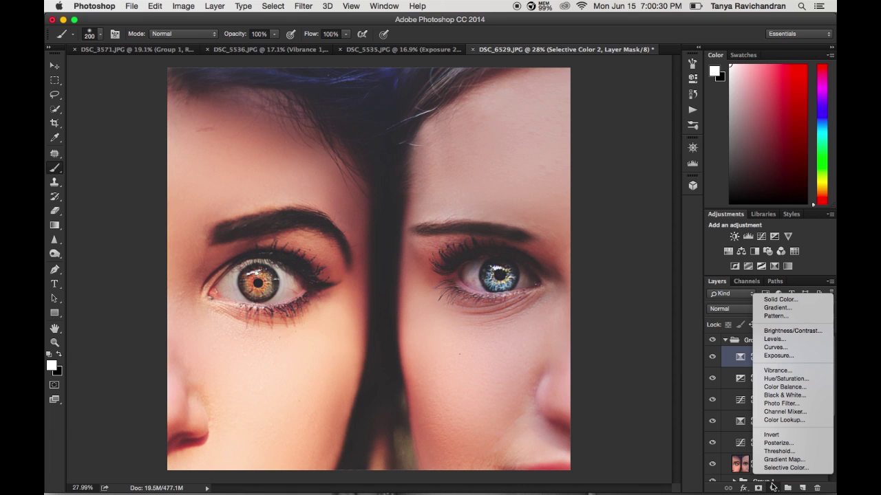
click(652, 411)
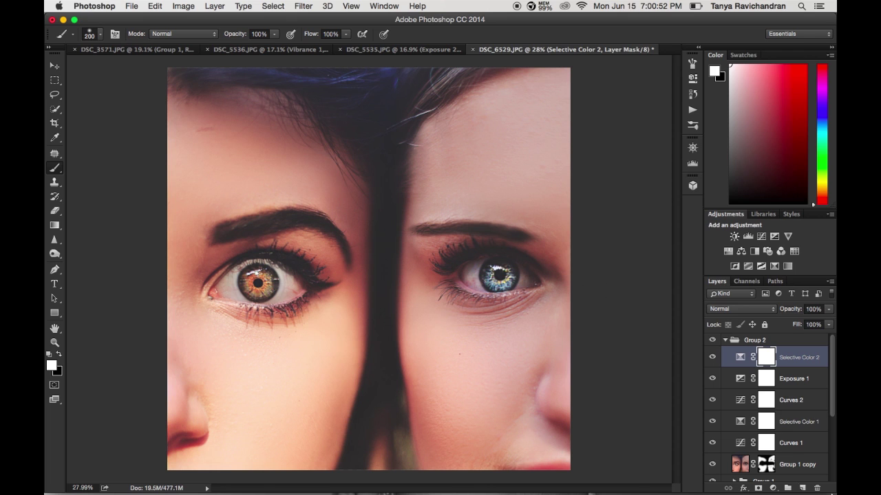
click(773, 488)
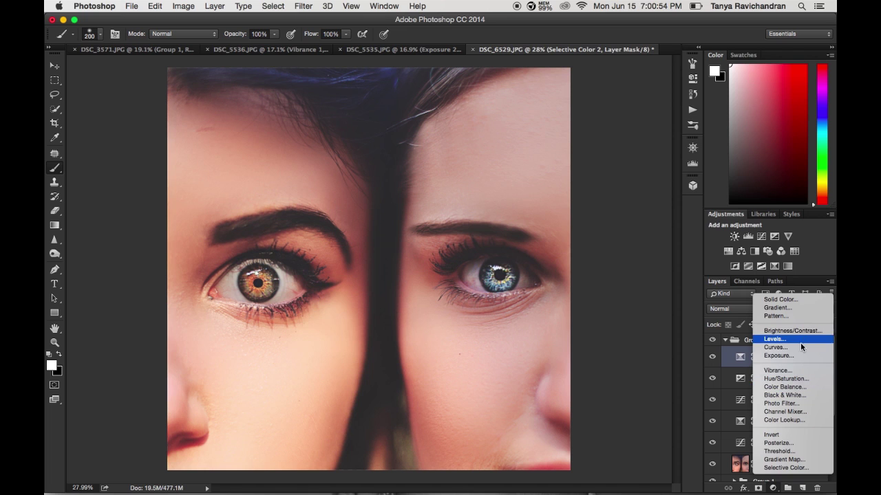
Add a Curves 3 layer with the Red channel curve pulled slightly down.
click(800, 348)
click(747, 236)
click(576, 100)
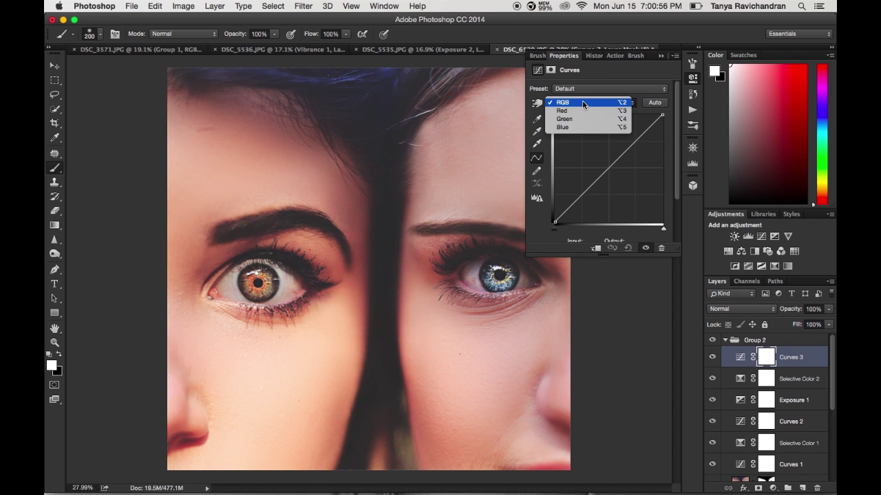
click(575, 111)
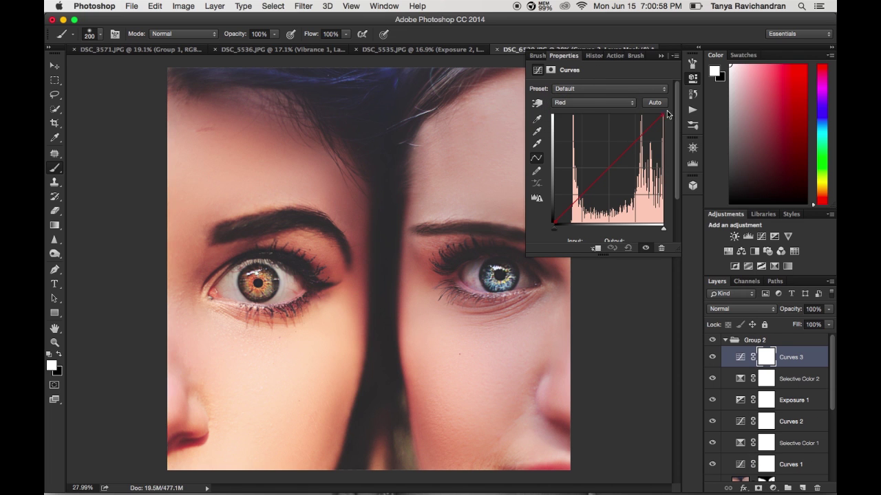
drag(654, 124, 582, 200)
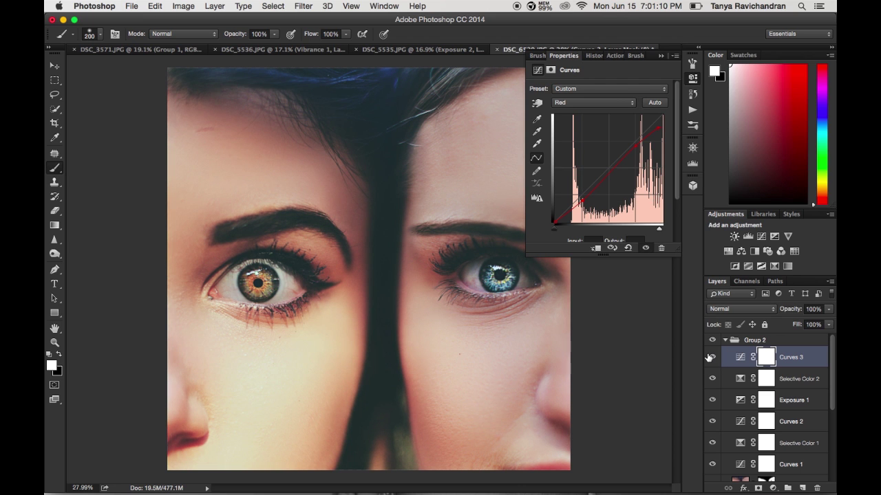
Add a Curves 4 layer with the Blue highlight end pulled in and a midpoint added.
click(773, 488)
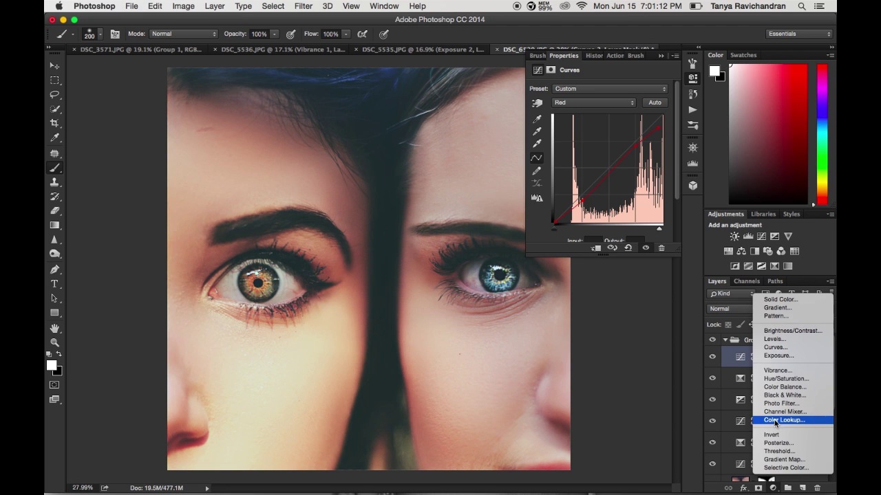
click(776, 347)
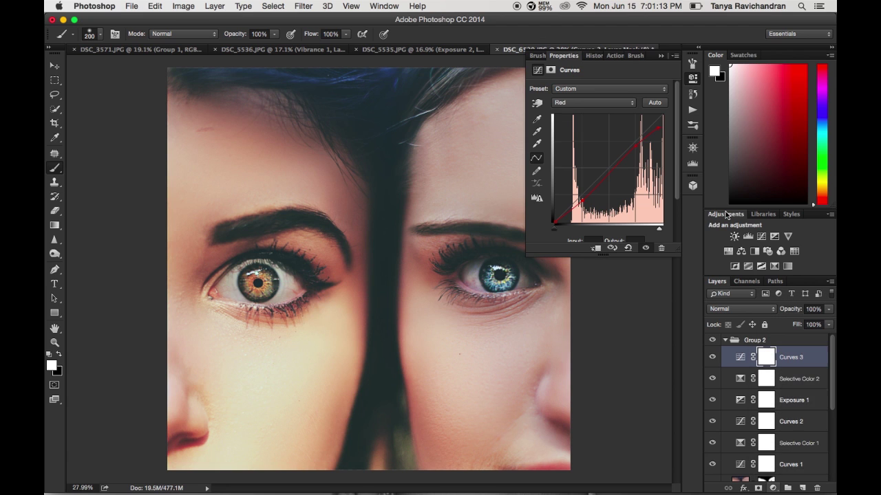
click(570, 103)
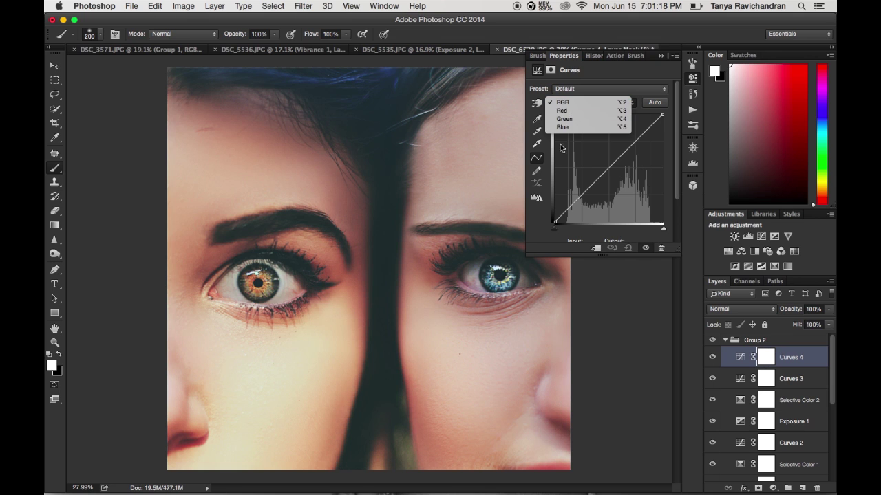
click(562, 125)
drag(662, 118, 642, 122)
drag(615, 160, 574, 199)
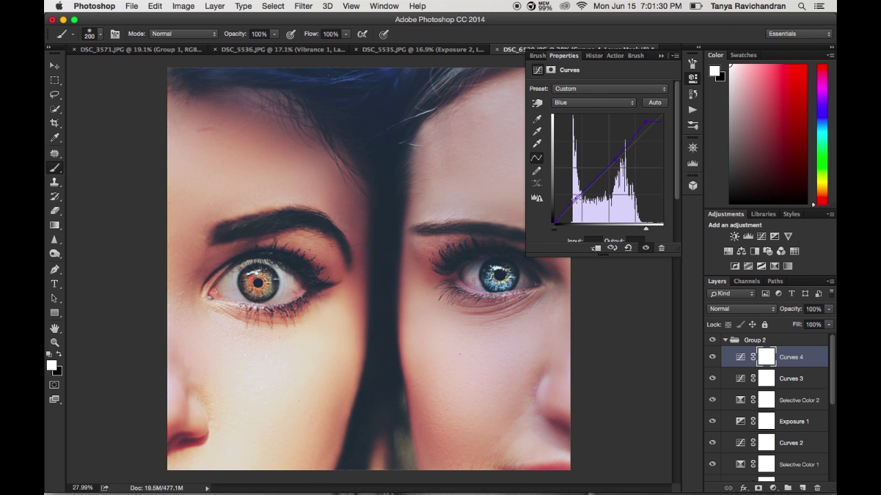
Close the Curves settings and toggle Curves 4 and Group 2 to compare.
click(669, 57)
click(711, 359)
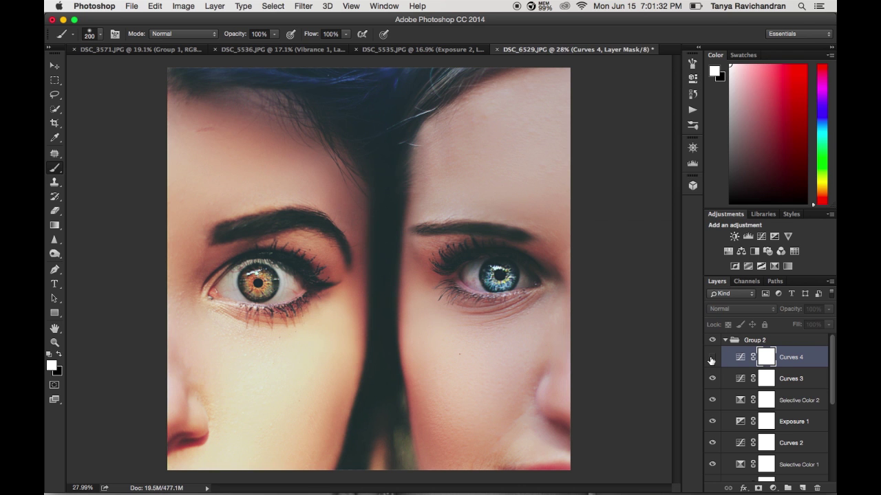
click(712, 339)
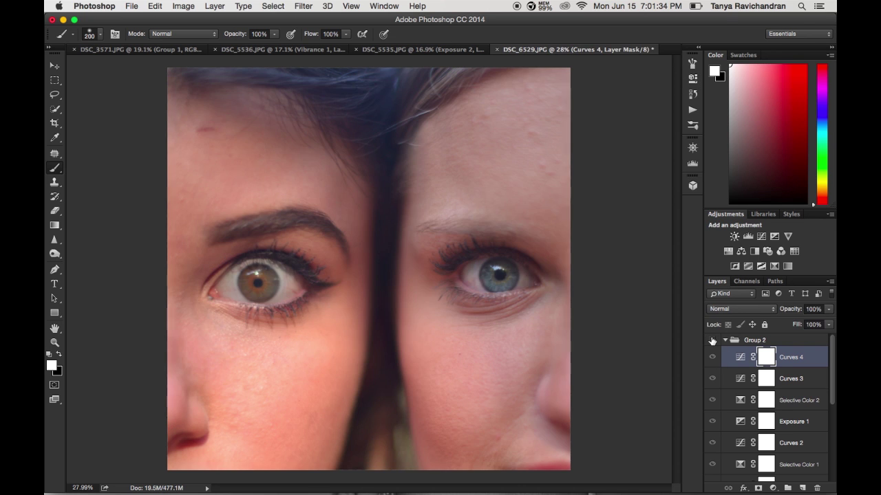
click(711, 339)
click(712, 340)
click(712, 340)
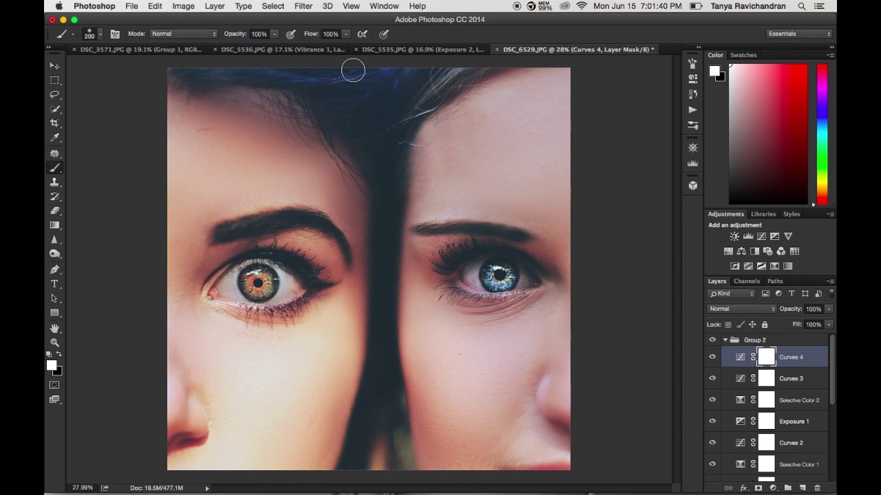
Flip between DSC_5536, DSC_3571 and DSC_6529, ending on the DSC_6529 two-face image.
click(276, 49)
click(157, 49)
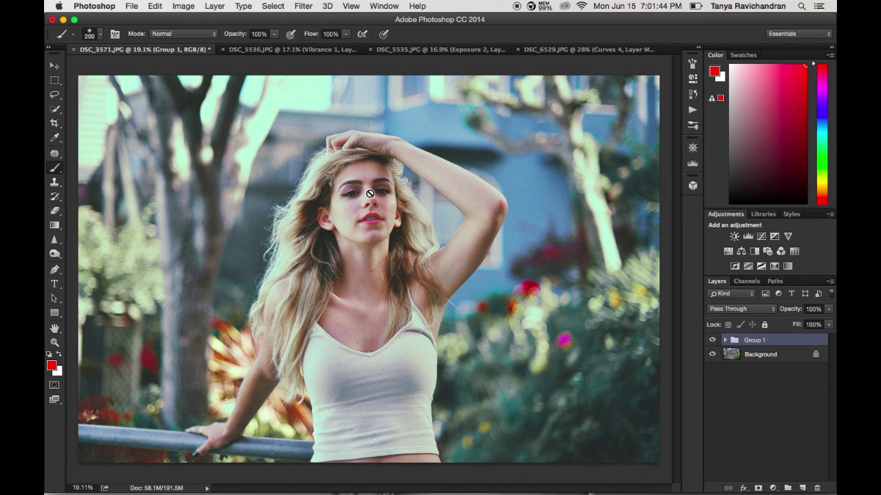
click(593, 50)
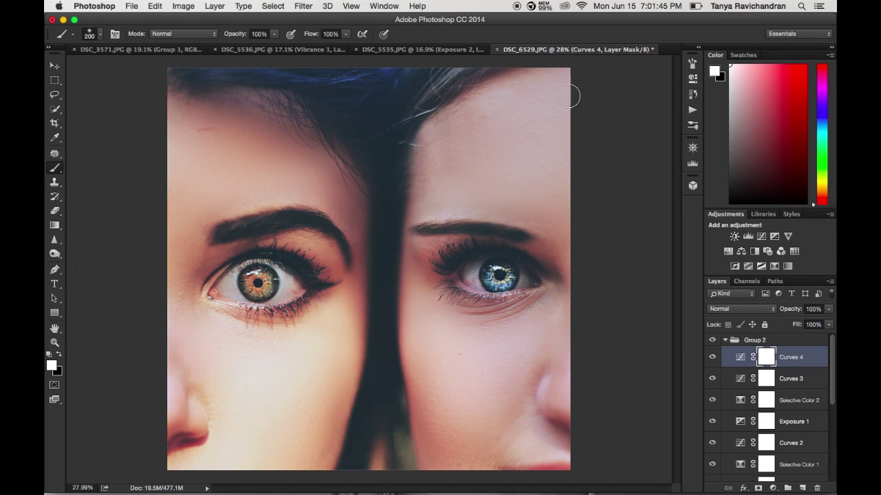
click(142, 49)
click(546, 49)
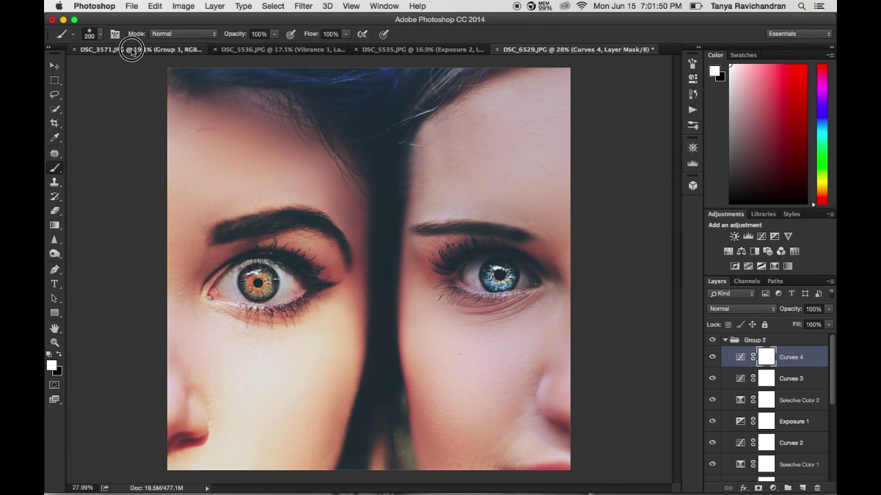
click(131, 49)
click(545, 50)
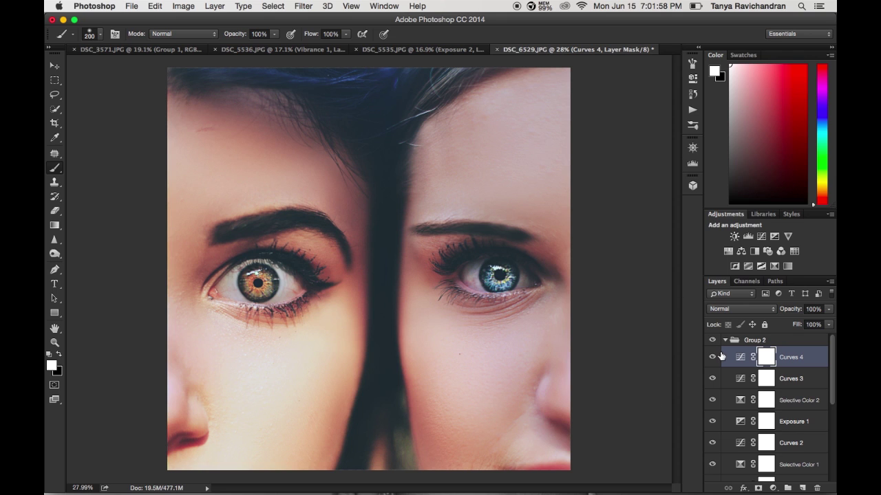
Add a Gradient Map layer and set its left gradient stop to pale yellow.
click(774, 489)
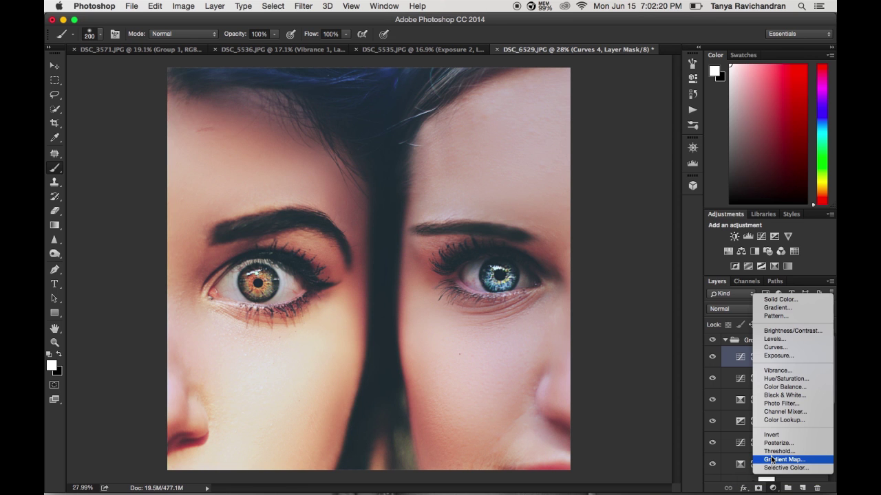
click(772, 459)
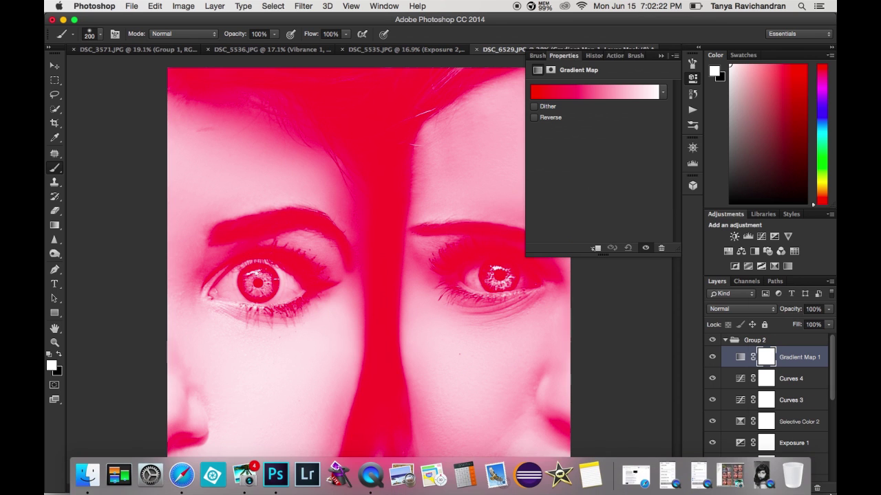
click(573, 94)
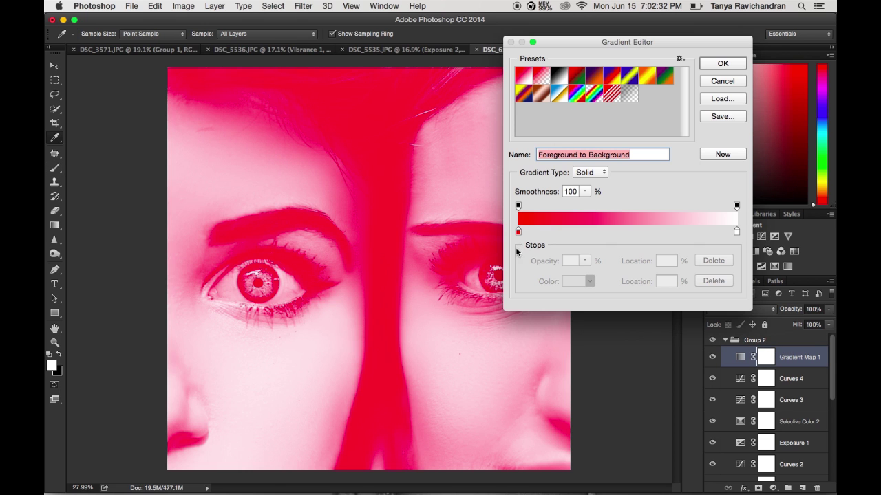
click(518, 231)
click(570, 282)
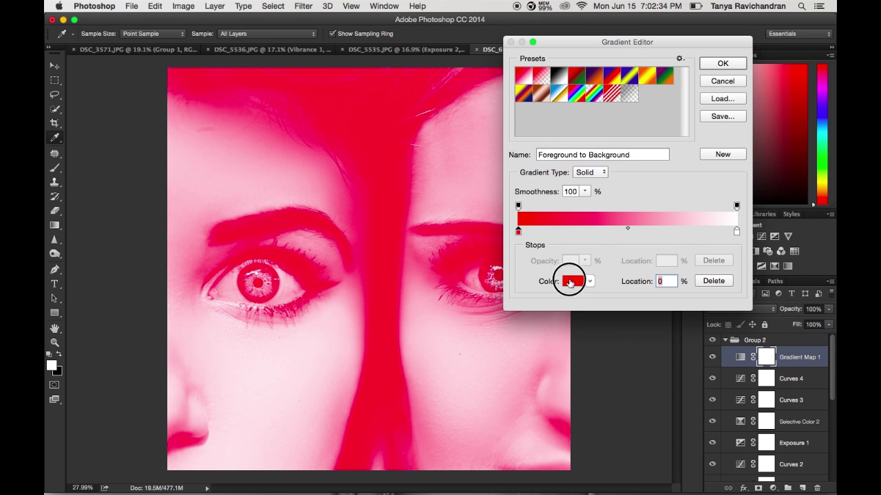
click(525, 131)
drag(525, 130, 521, 118)
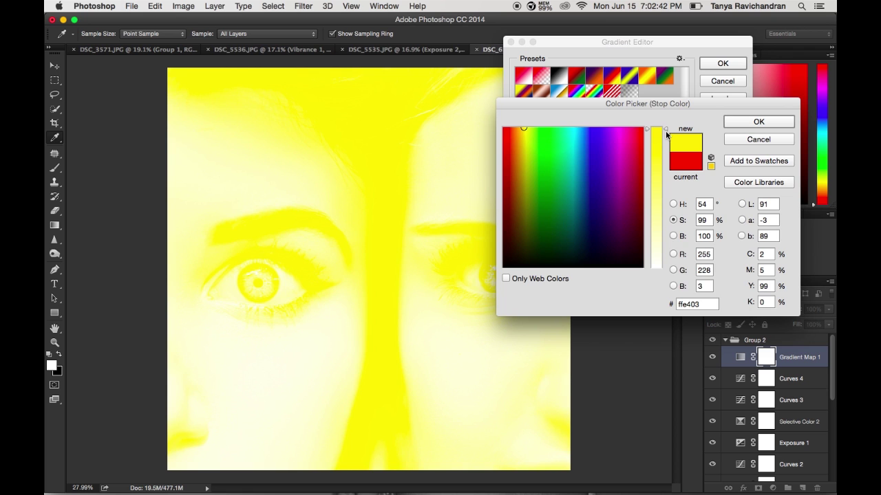
drag(666, 131, 665, 214)
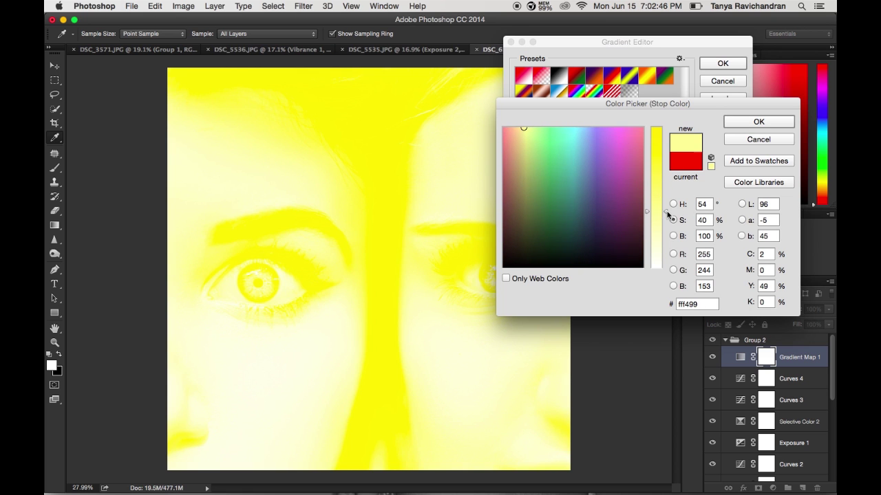
click(779, 122)
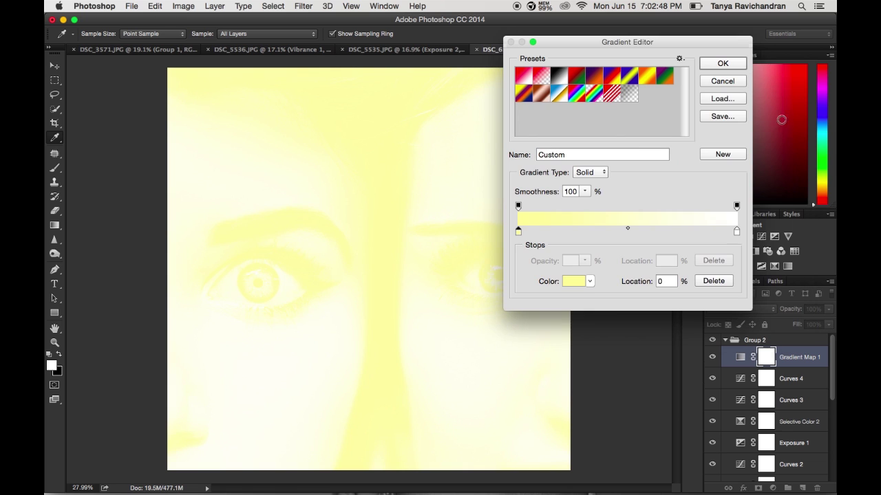
Change the right gradient stop from white to a pale light blue.
click(736, 232)
click(574, 281)
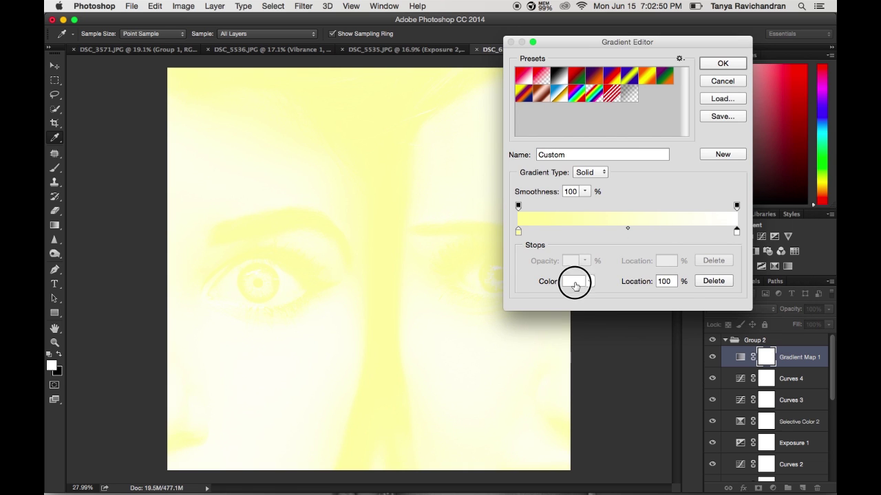
drag(654, 230, 657, 228)
drag(596, 145, 582, 131)
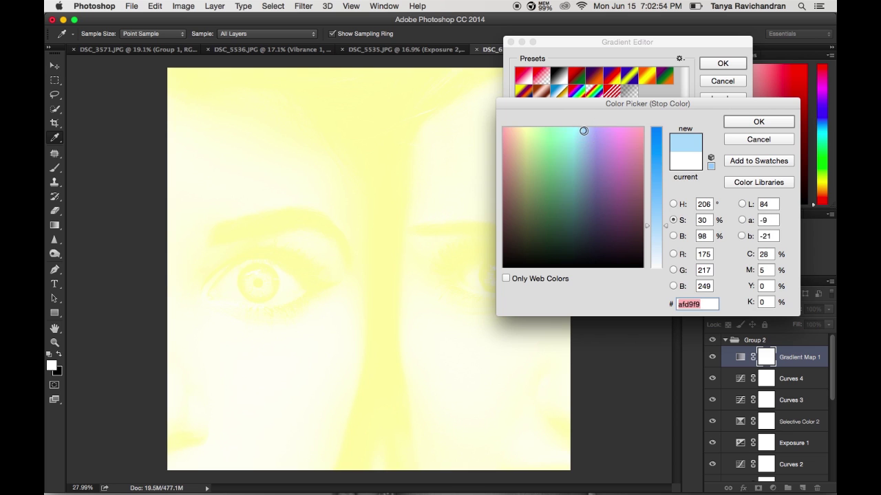
drag(652, 239, 654, 237)
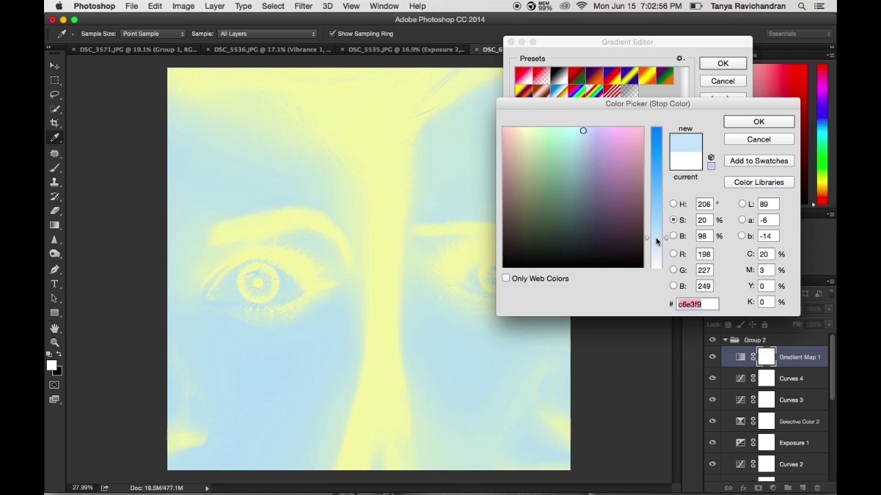
click(756, 122)
click(722, 62)
Set the gradient map to Multiply blending and reverse the gradient.
key(b)
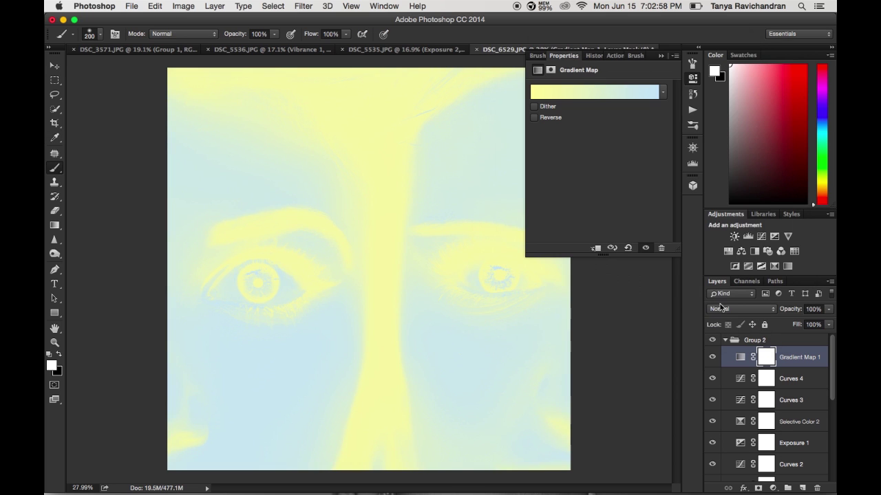
click(728, 309)
scroll(722, 317, down, 1)
click(719, 314)
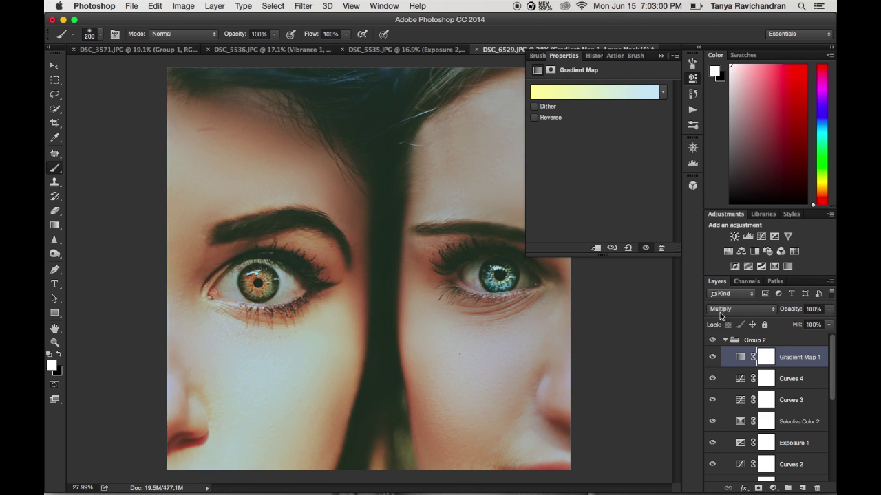
click(537, 118)
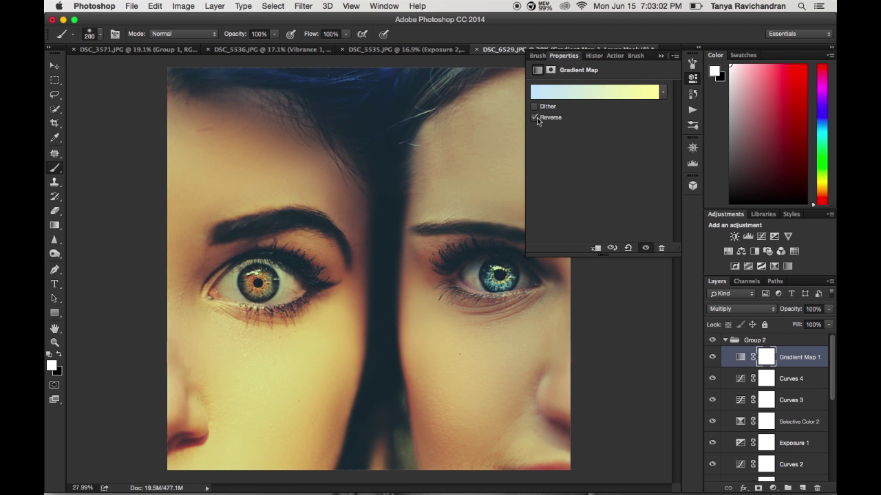
Try Soft Light, Color, Overlay and Darken blend modes on the gradient map.
click(731, 309)
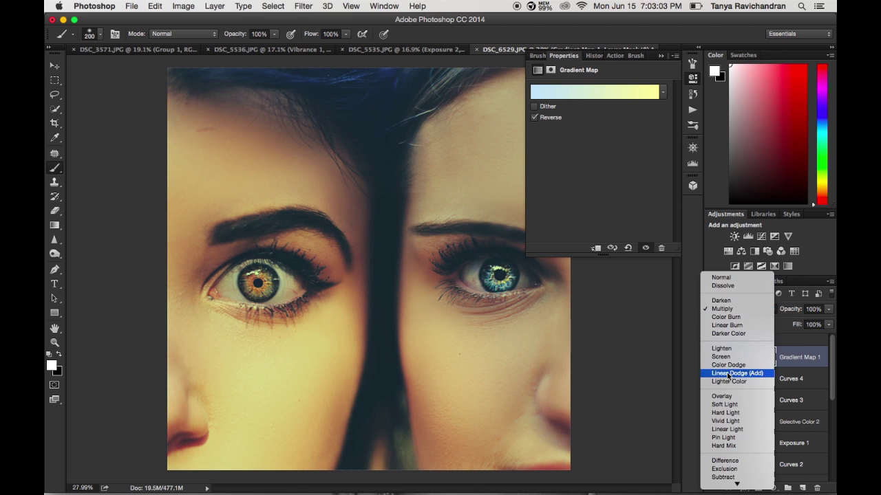
click(716, 407)
click(717, 307)
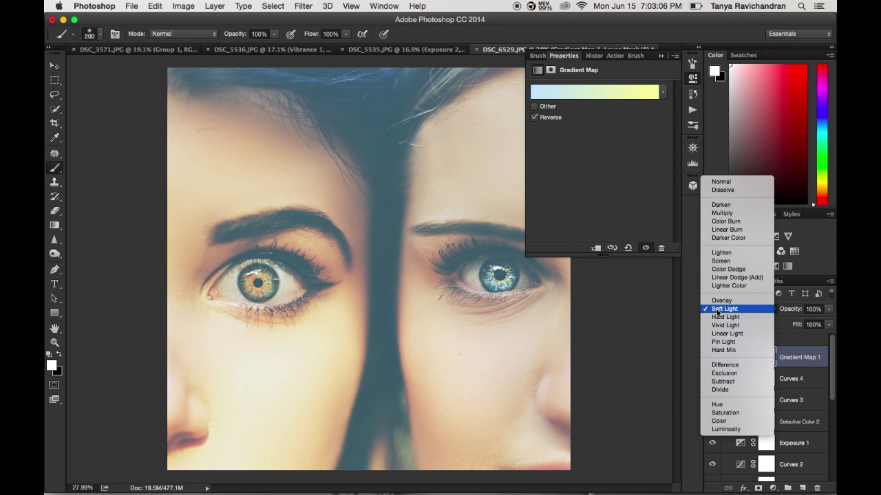
click(719, 422)
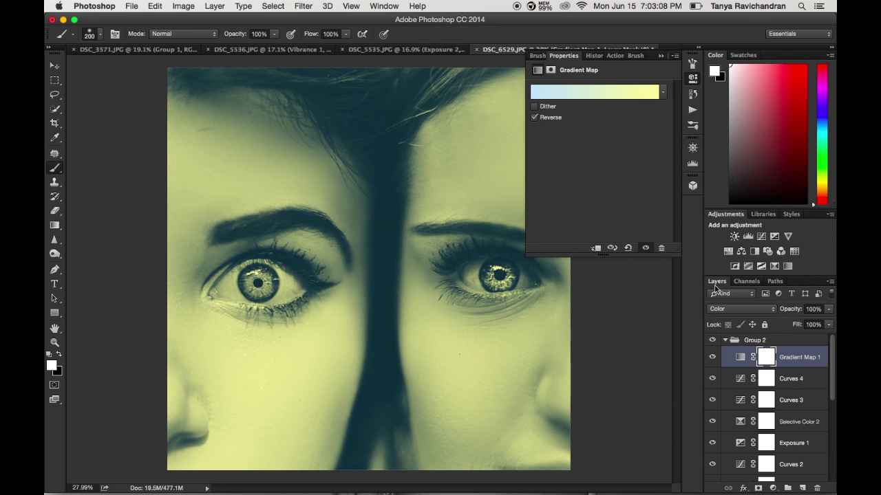
click(717, 308)
click(726, 197)
click(719, 308)
click(717, 300)
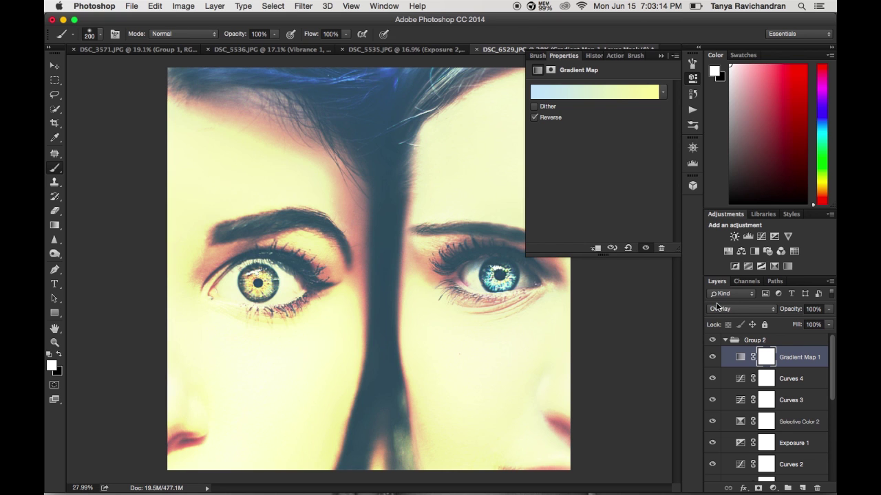
click(717, 307)
click(722, 211)
Settle on Multiply blending with the gradient kept reversed.
click(728, 309)
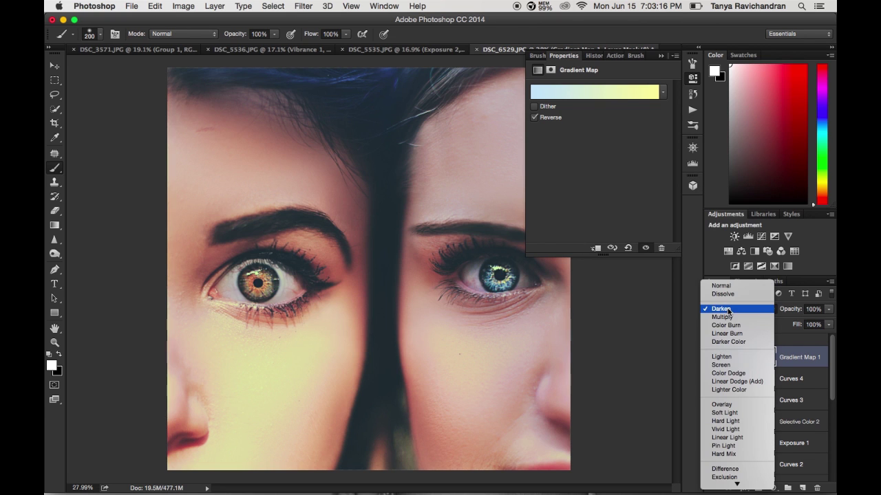
click(724, 317)
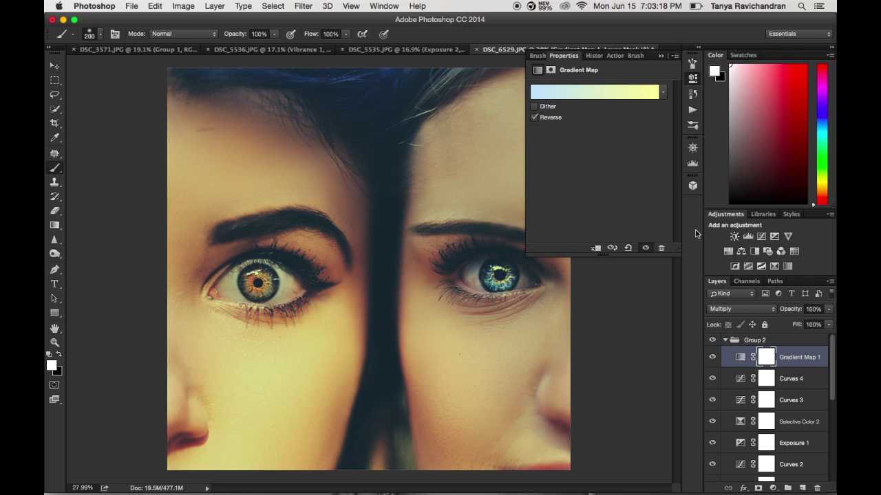
click(535, 118)
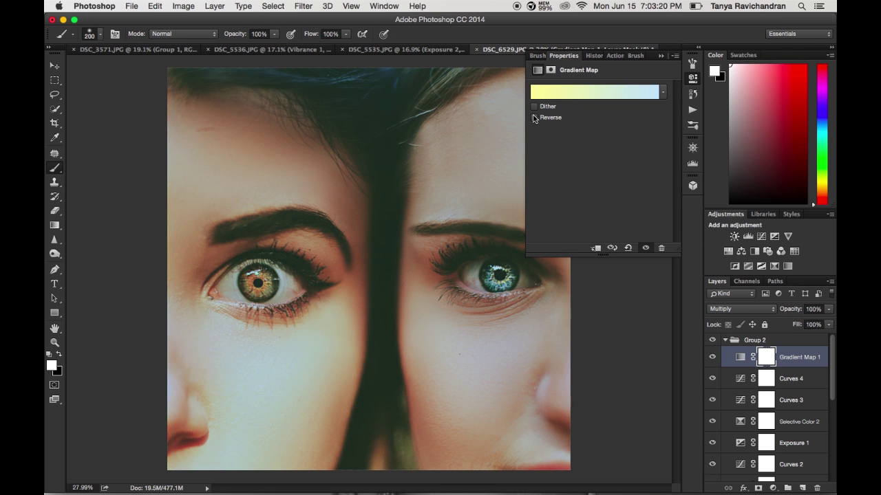
click(534, 118)
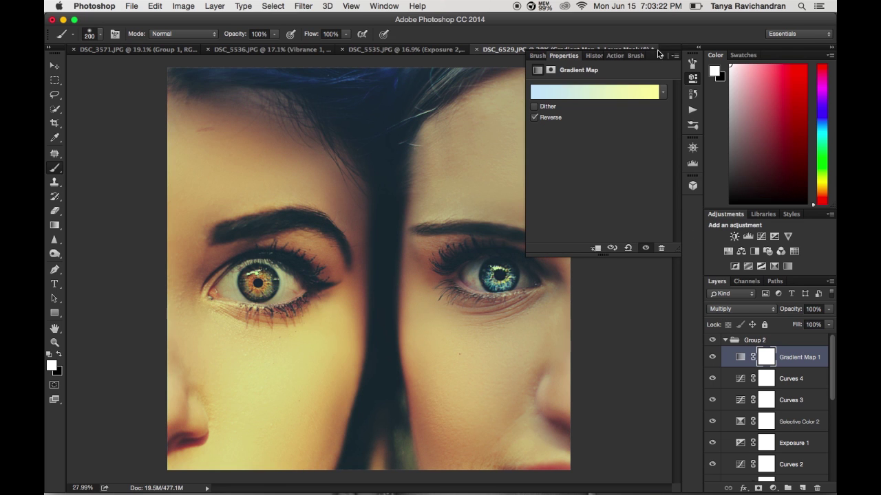
click(660, 55)
Add a Brightness/Contrast adjustment layer with Brightness raised to 55.
click(773, 488)
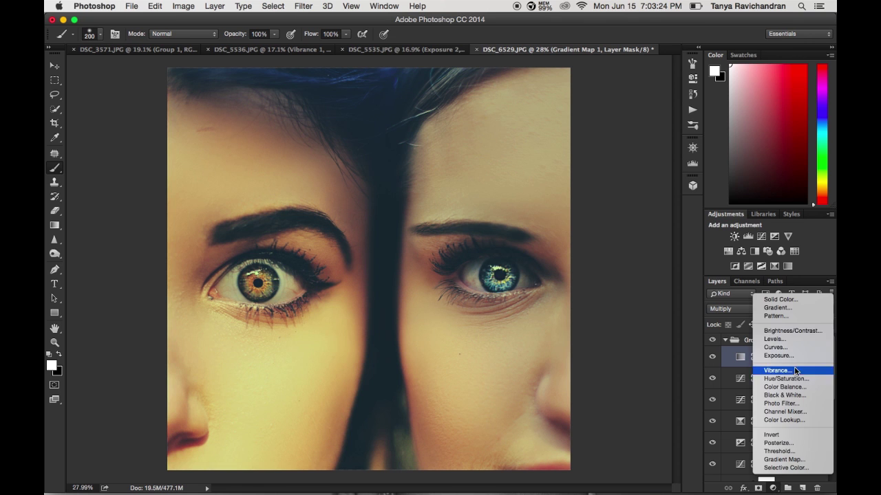
click(772, 330)
drag(599, 115, 610, 141)
Lower Gradient Map 1 opacity to 42% and reduce Brightness to 32.
click(782, 383)
drag(787, 309, 756, 311)
click(730, 352)
drag(616, 118, 613, 118)
click(660, 56)
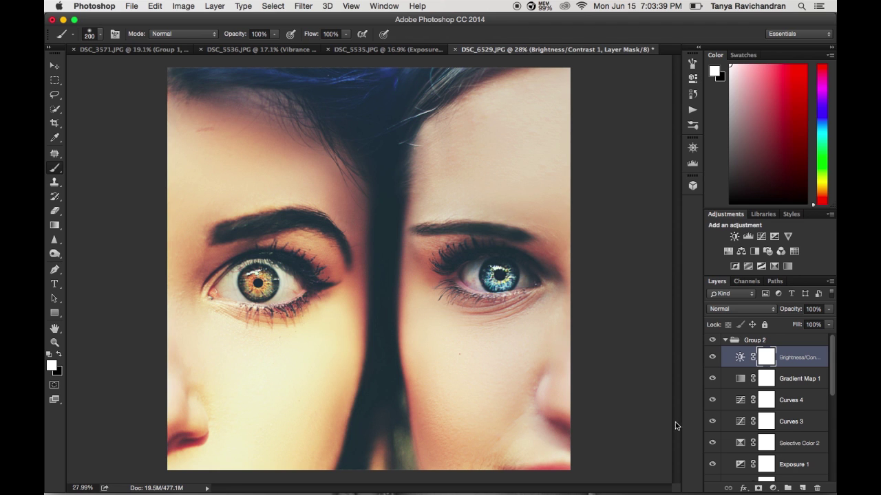
click(773, 487)
Add Selective Color with Yellows at Yellow -21, Black +13; hide Group 2 to compare.
click(760, 431)
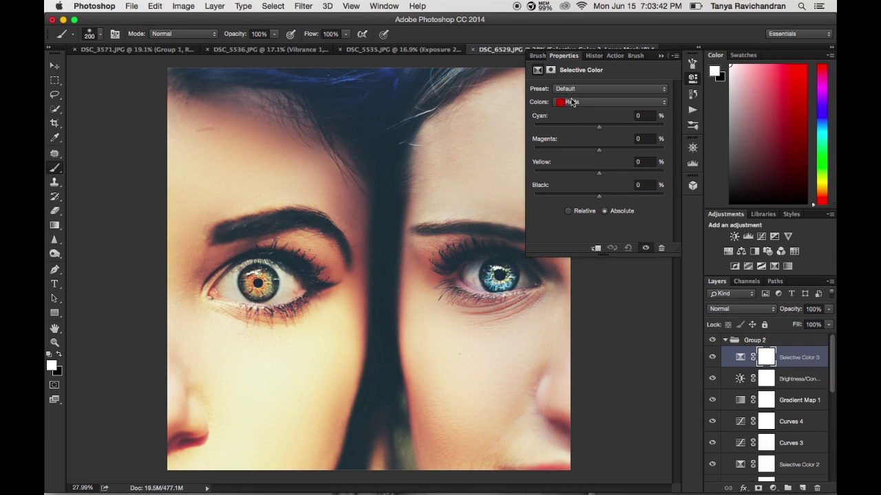
click(571, 103)
click(571, 111)
click(578, 196)
drag(579, 196, 607, 209)
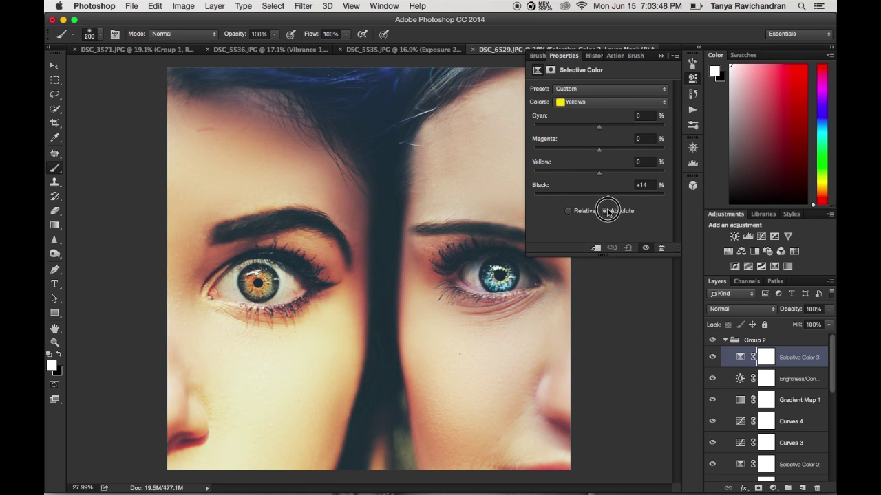
drag(600, 174, 585, 174)
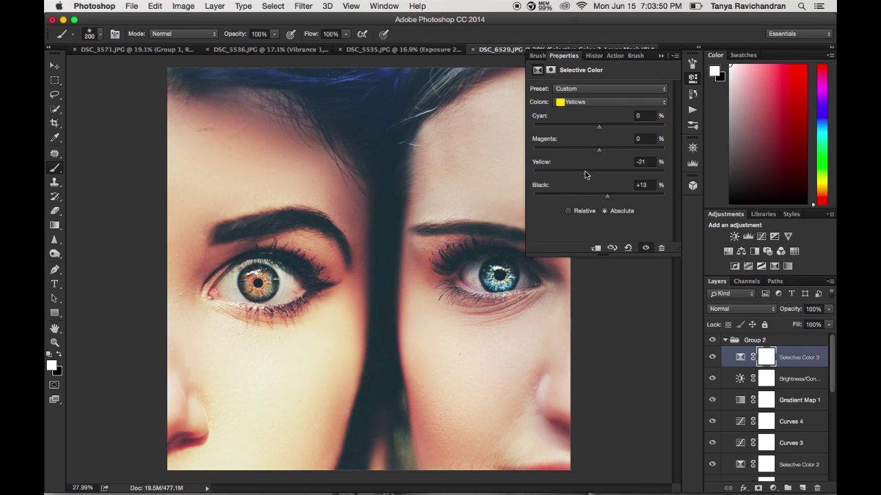
click(663, 51)
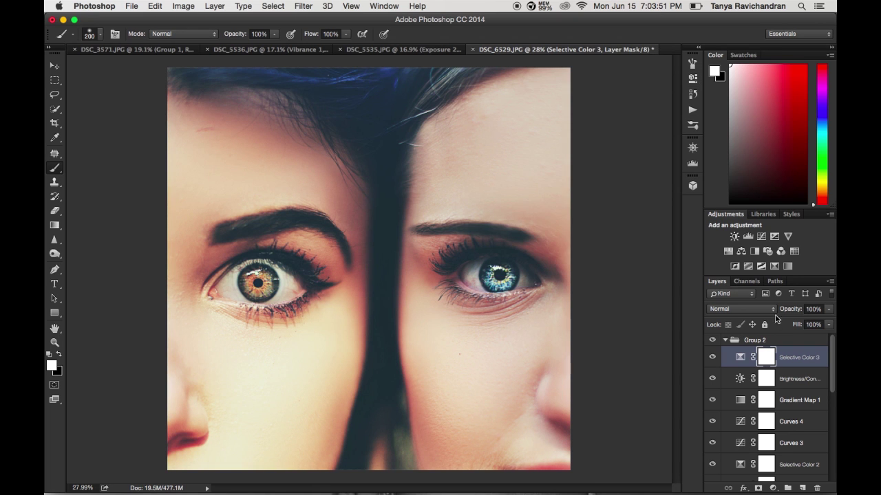
click(714, 340)
click(716, 341)
click(152, 50)
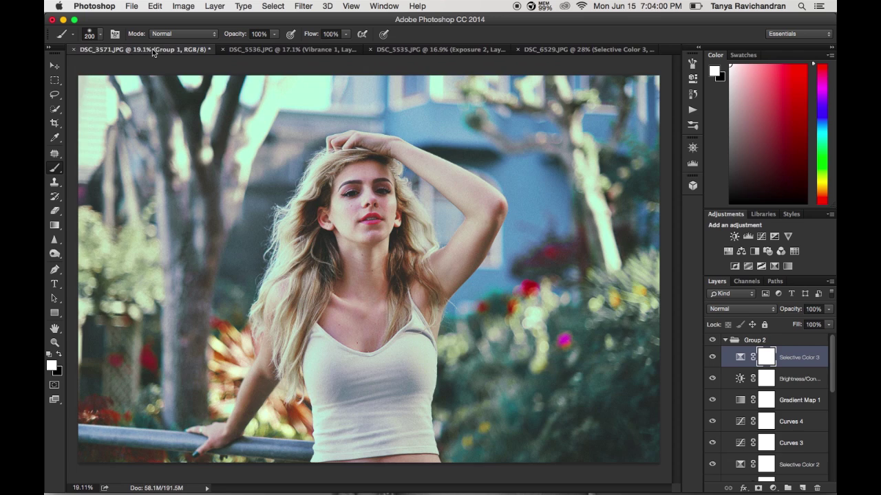
scroll(351, 319, up, 5)
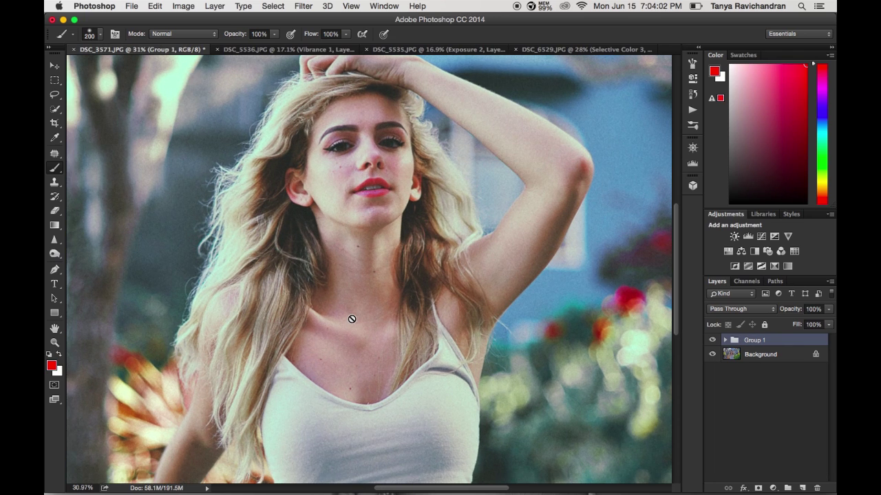
scroll(494, 78, up, 4)
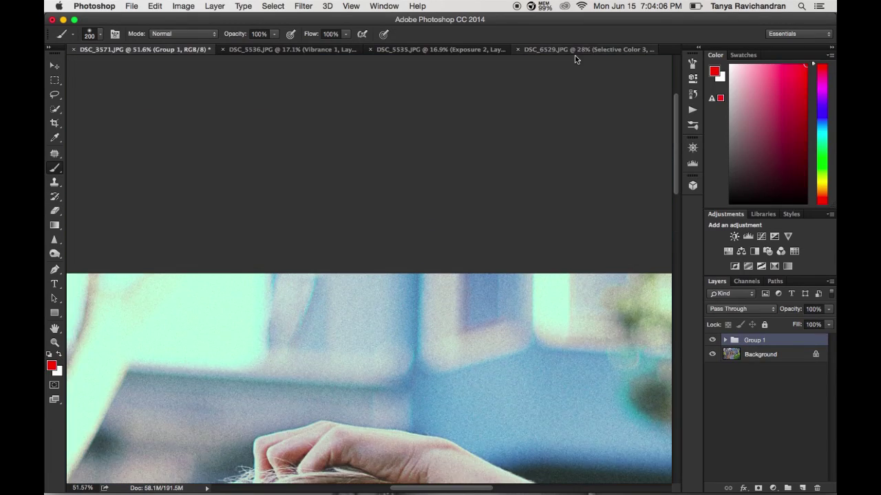
click(571, 49)
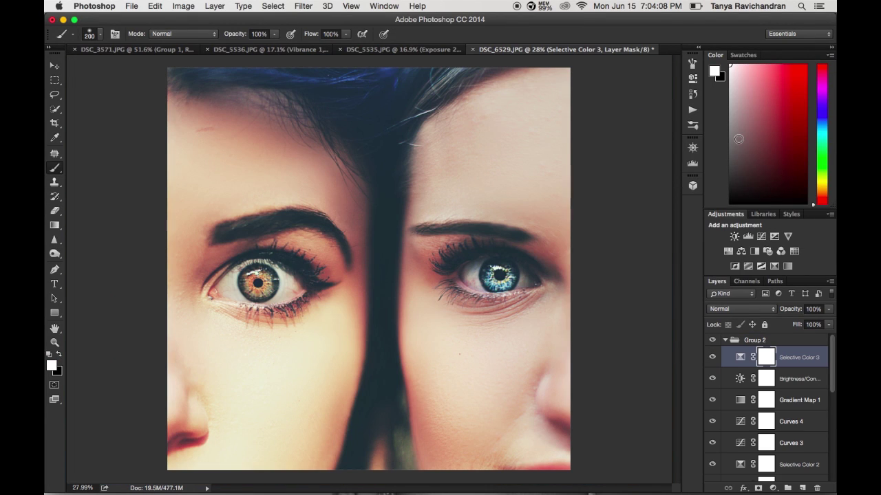